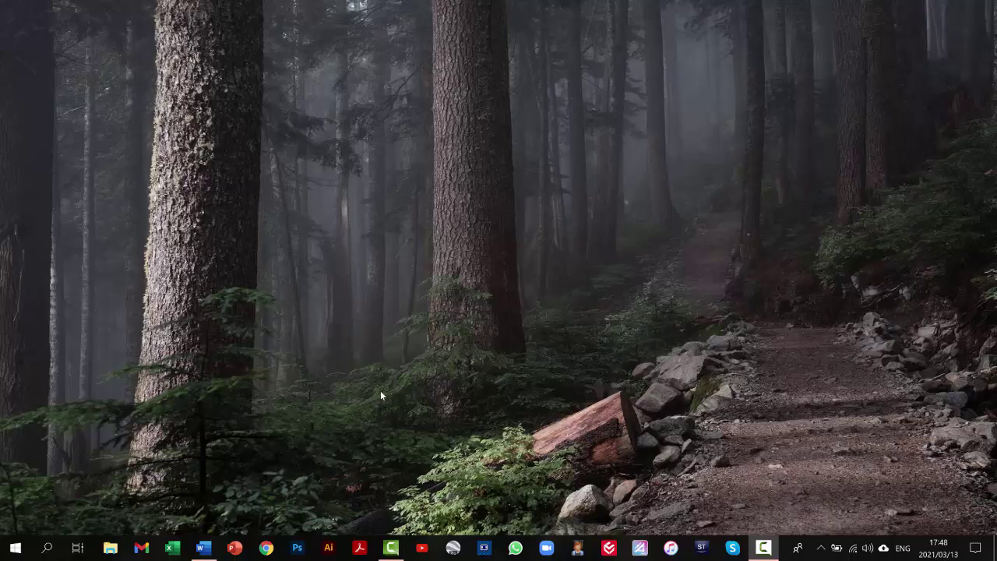
# - Launch Stereonet and maximize its window
pyautogui.click(15, 548)
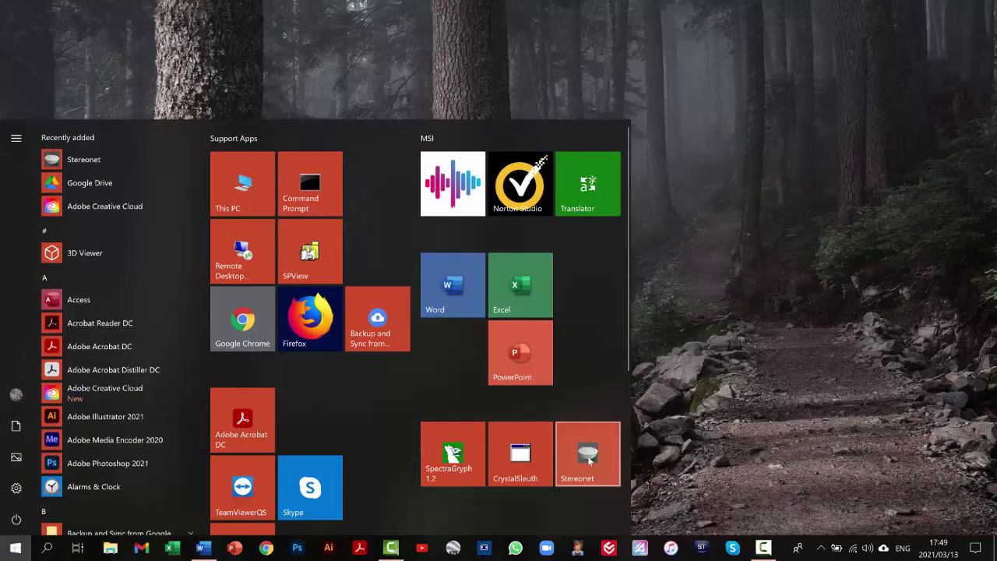
pyautogui.click(588, 459)
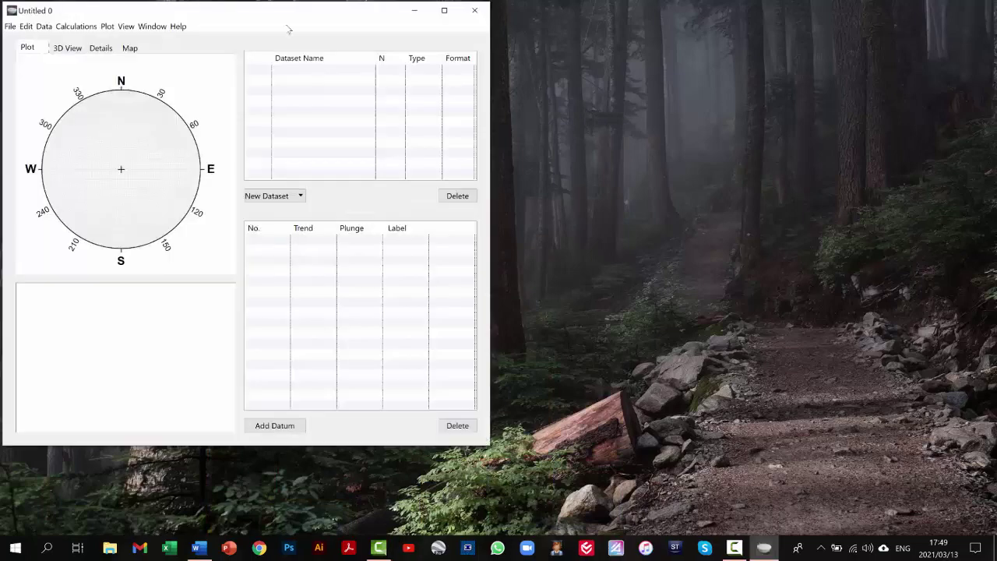
pyautogui.click(444, 11)
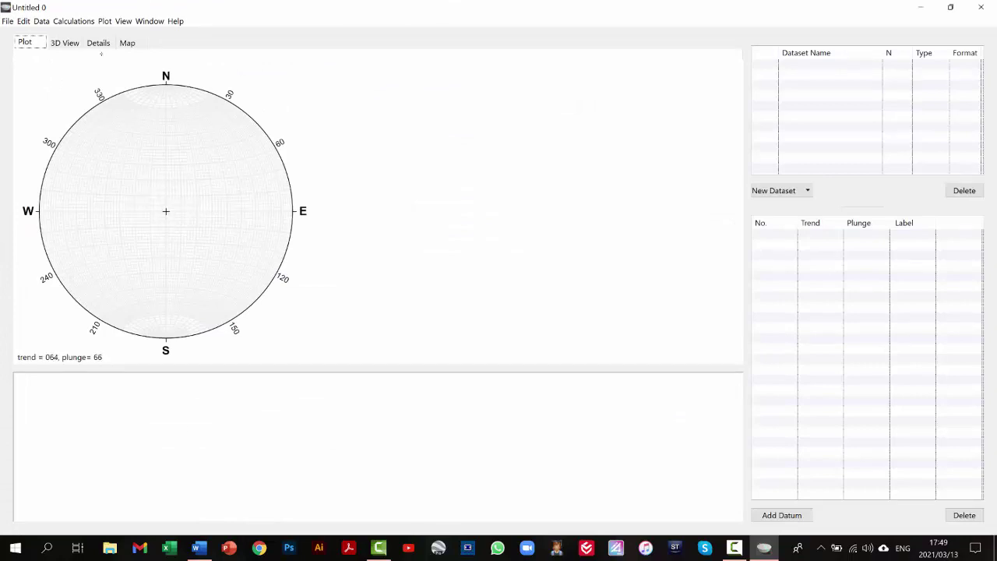
# - In the preferences, set the default formats to Trend, Plunge for lines, Dip Azimuth, Dip for planes and TPA for small circles
pyautogui.click(7, 21)
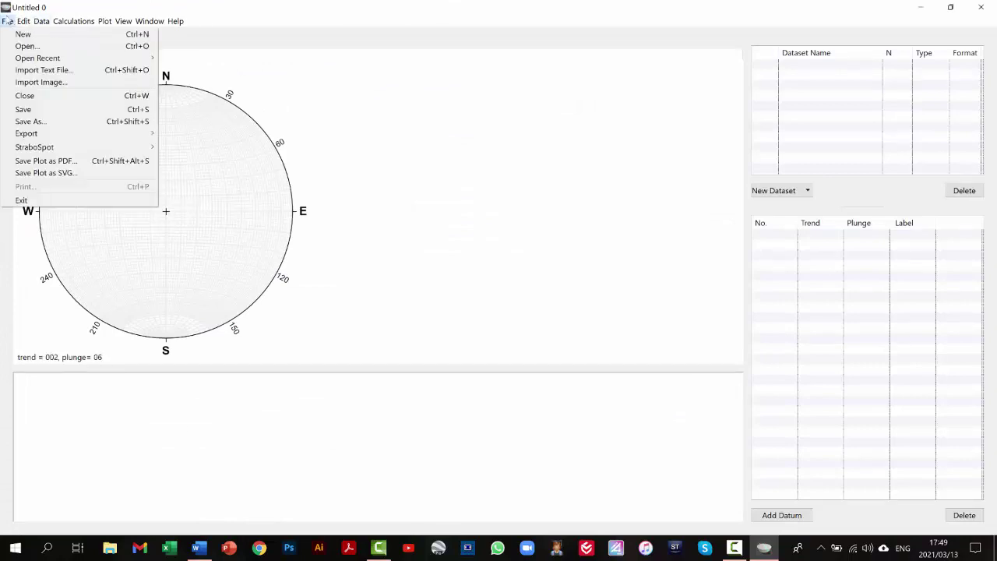
pyautogui.click(150, 21)
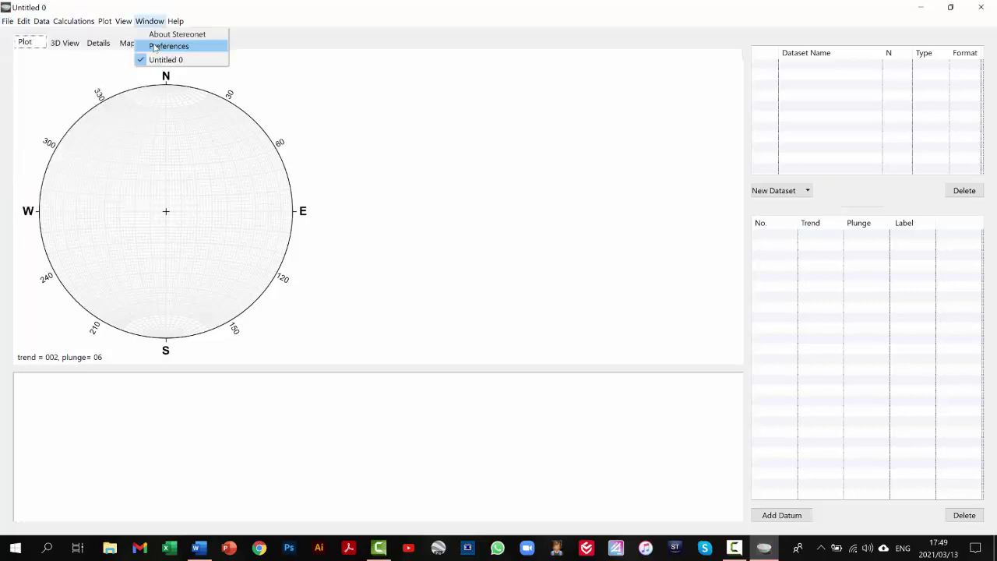
pyautogui.click(155, 48)
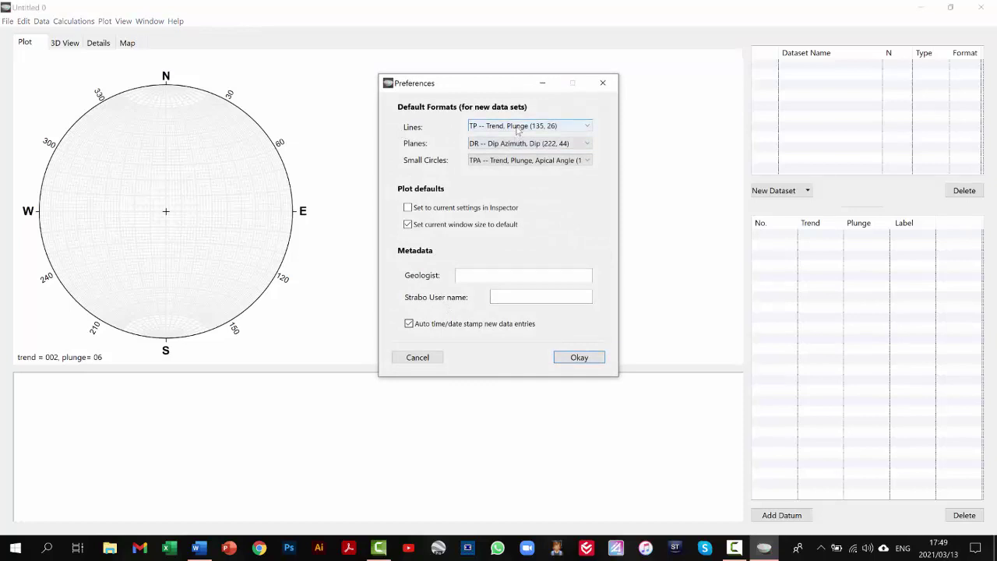
pyautogui.click(589, 127)
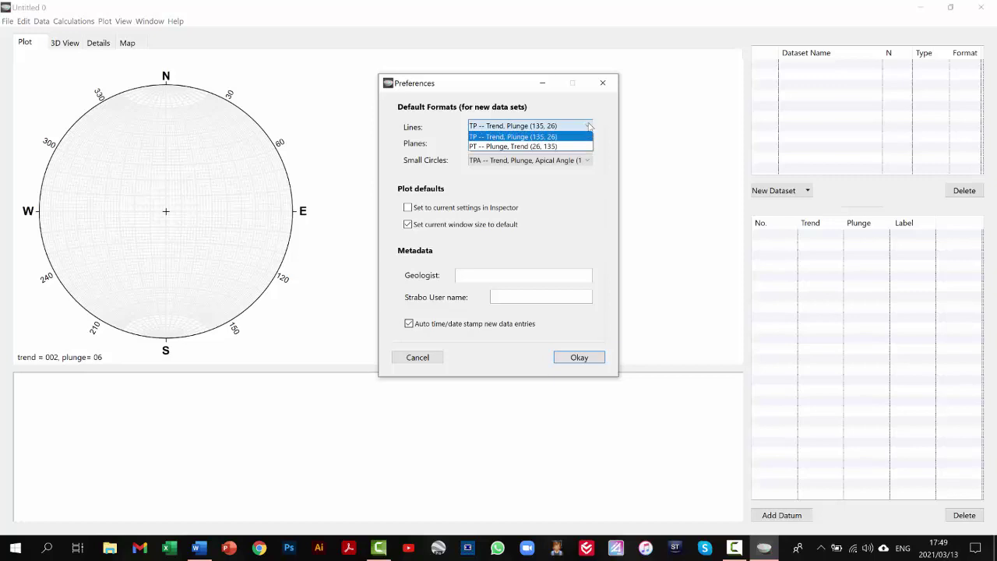
pyautogui.click(590, 127)
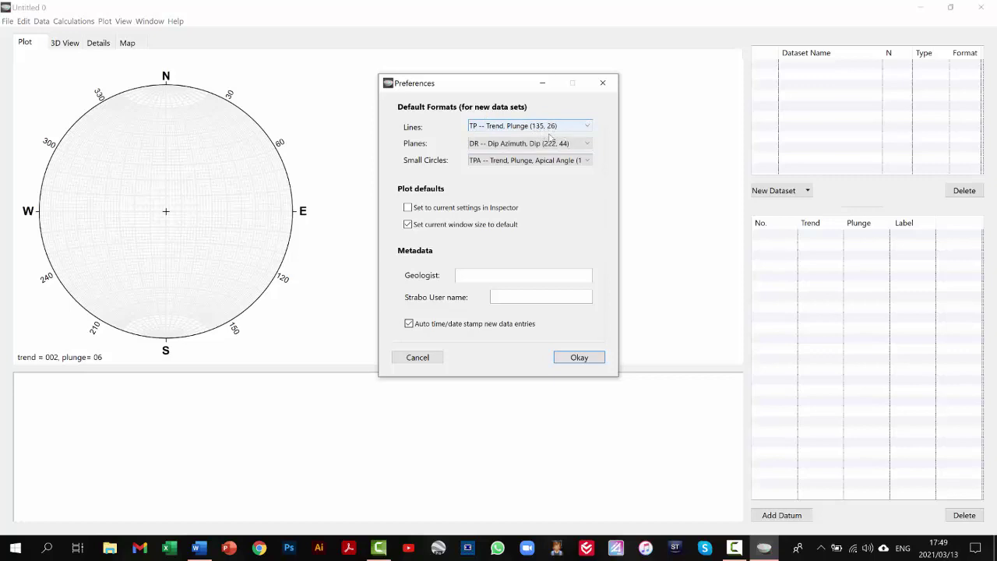
pyautogui.click(496, 144)
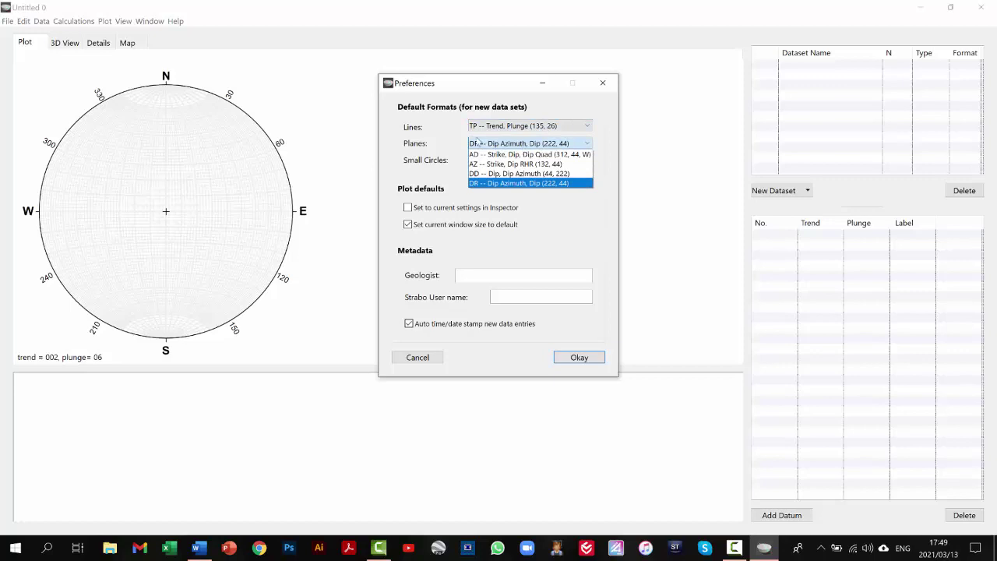
pyautogui.click(526, 187)
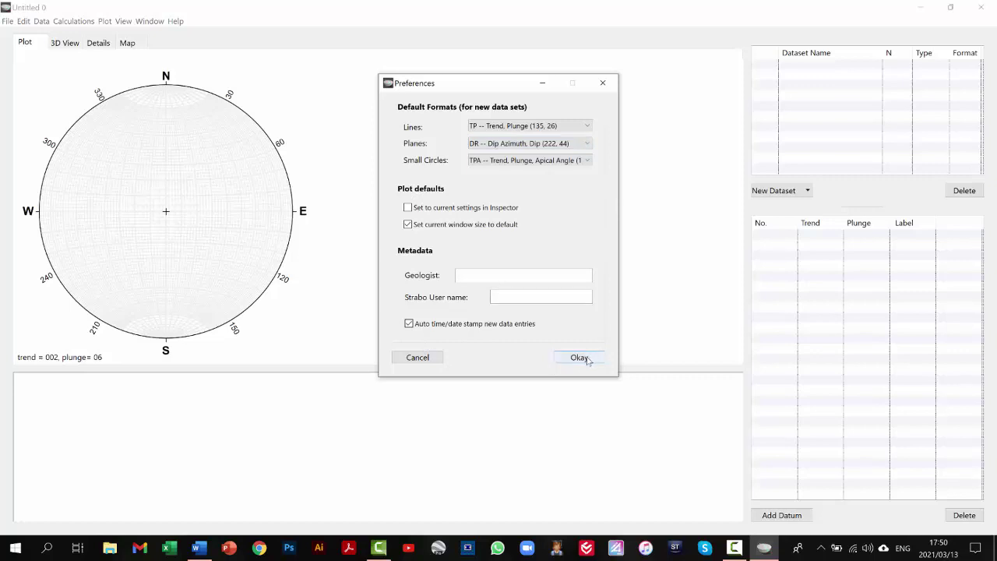
pyautogui.click(558, 162)
pyautogui.click(558, 166)
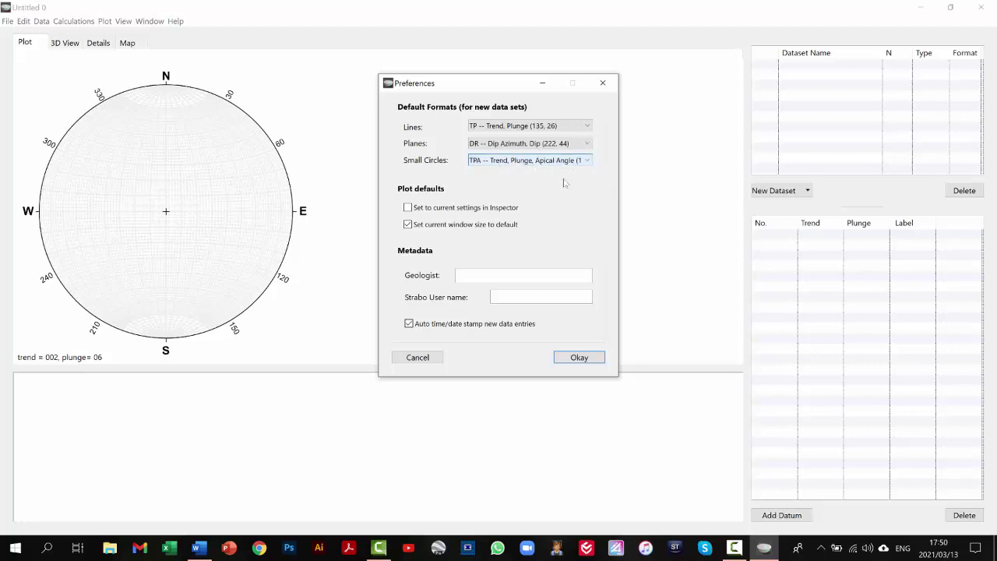
pyautogui.click(578, 360)
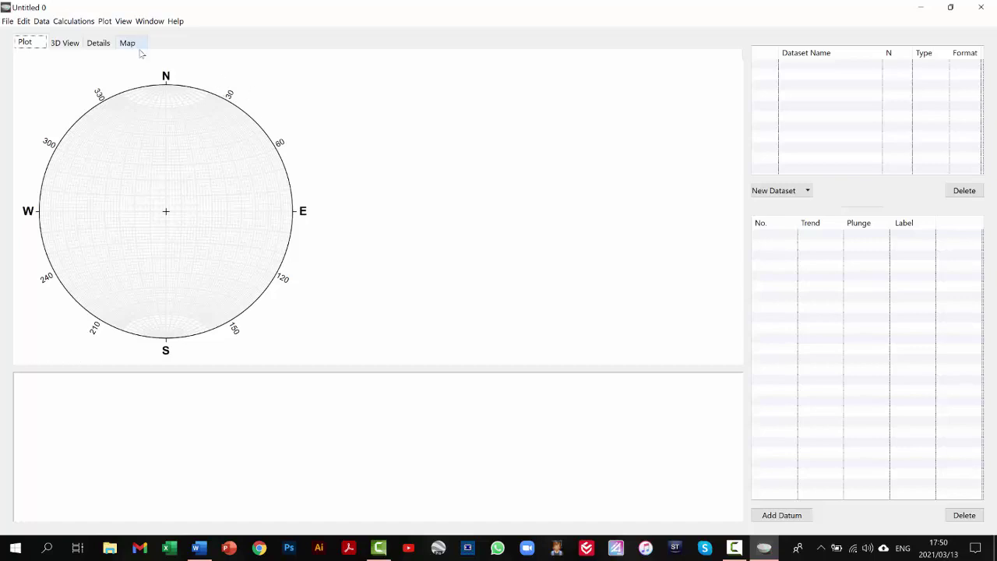
# - Open the recent file Prac 1 Demo.stnt
pyautogui.click(7, 21)
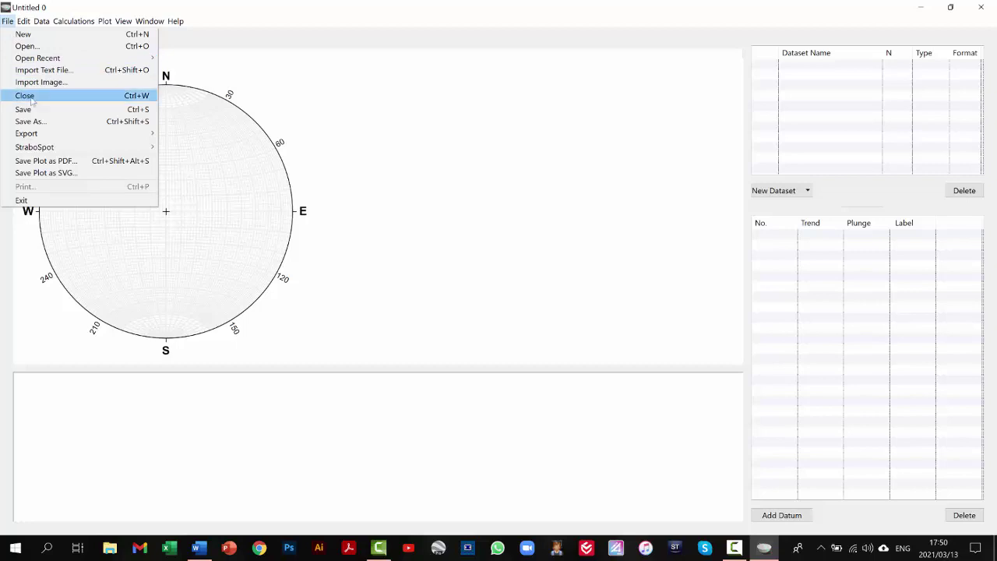
pyautogui.moveTo(44, 61)
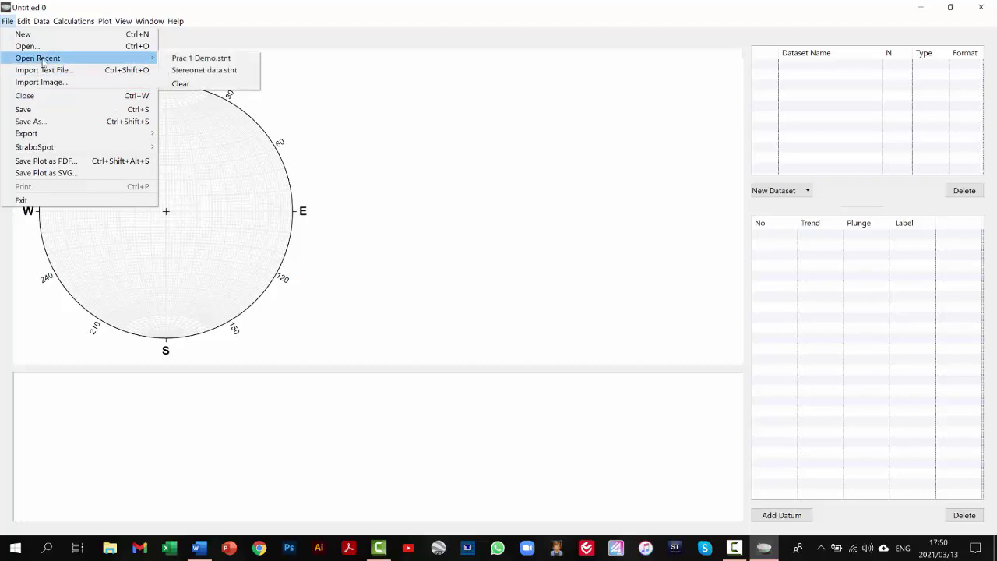
pyautogui.click(208, 59)
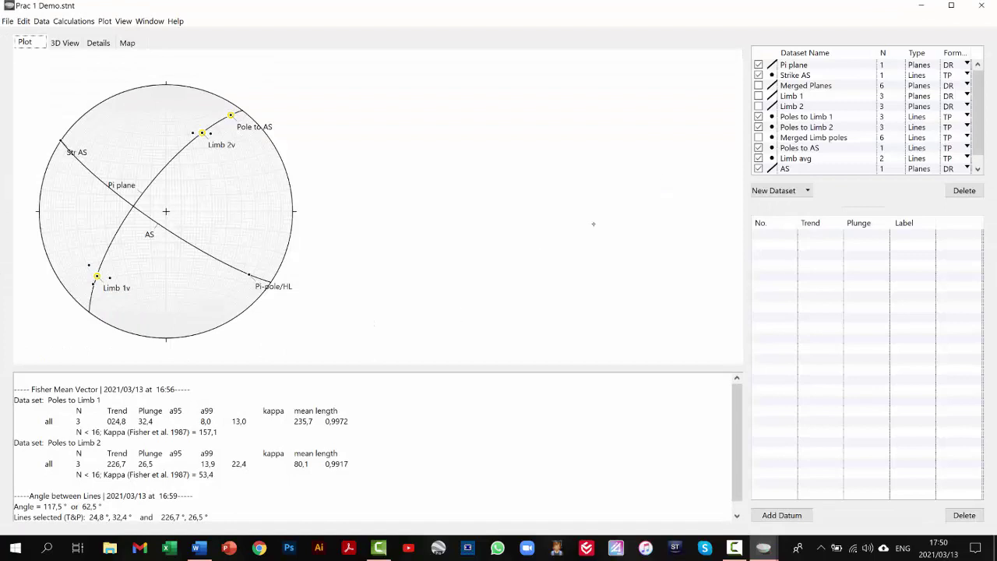
# - Hide all displayed datasets from the plot, from Pi plane and Strike AS through AS and HL
pyautogui.click(758, 65)
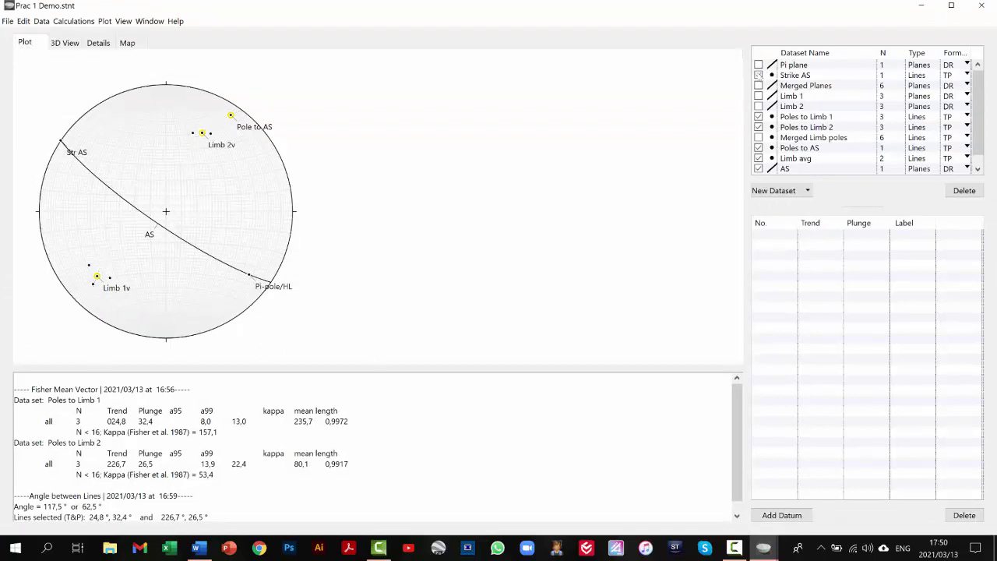
pyautogui.click(758, 75)
pyautogui.click(758, 116)
pyautogui.click(759, 127)
pyautogui.click(758, 147)
pyautogui.click(758, 158)
pyautogui.click(758, 168)
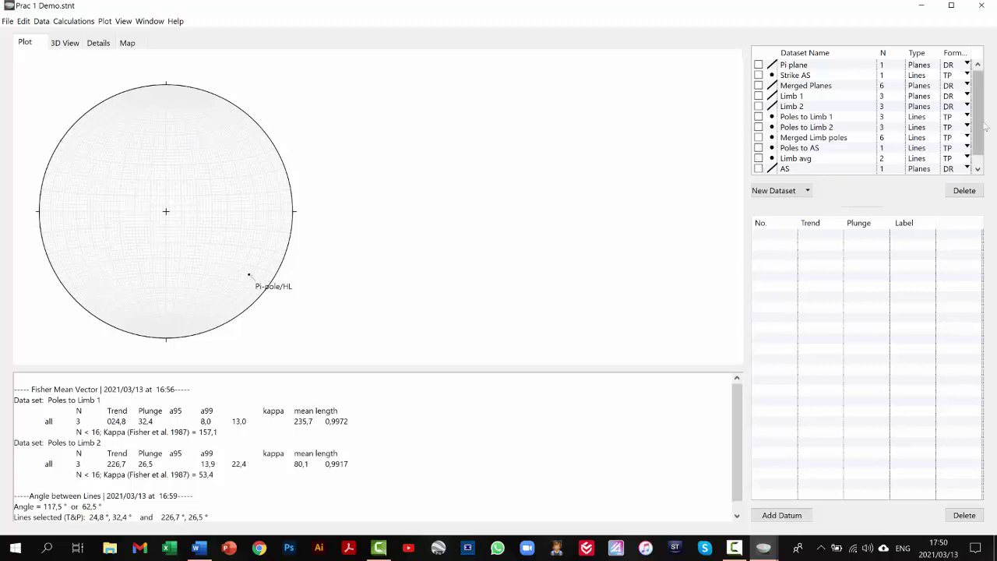
pyautogui.scroll(-1, 980, 118)
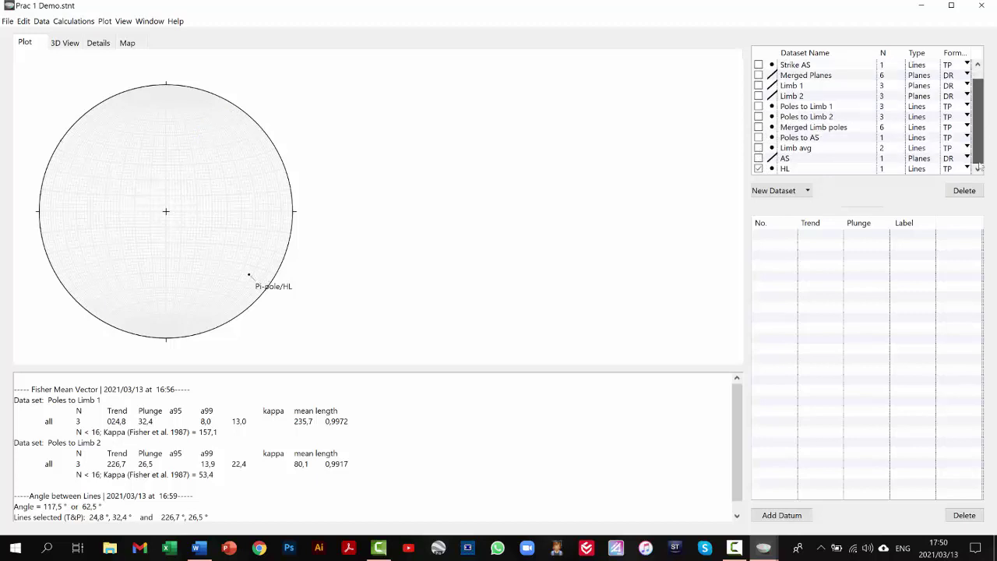
pyautogui.click(758, 168)
pyautogui.scroll(1, 976, 144)
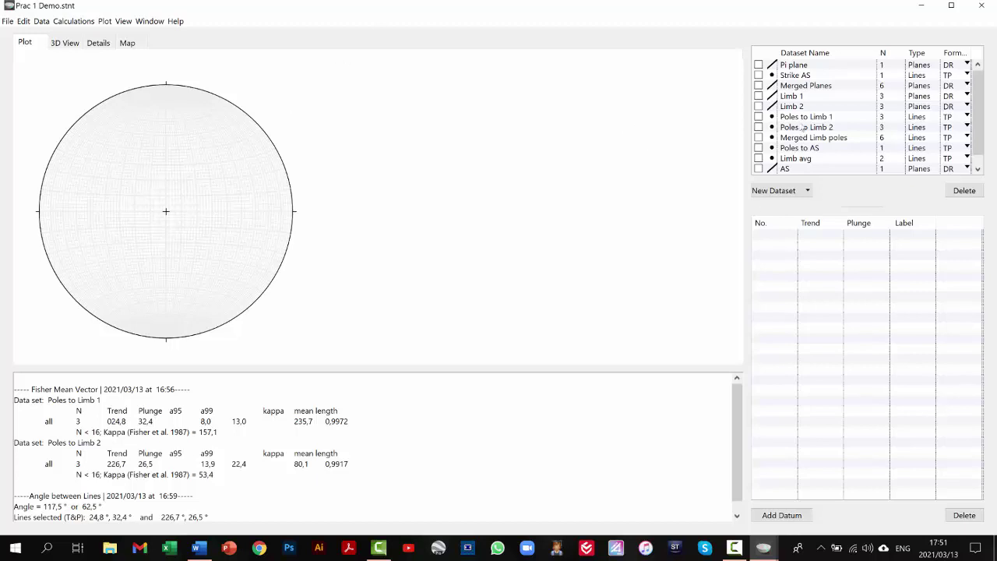
# - Show the Limb 1 and Limb 2 planes on the plot and replace them with the Poles to Limb 1 and Poles to Limb 2
pyautogui.click(758, 96)
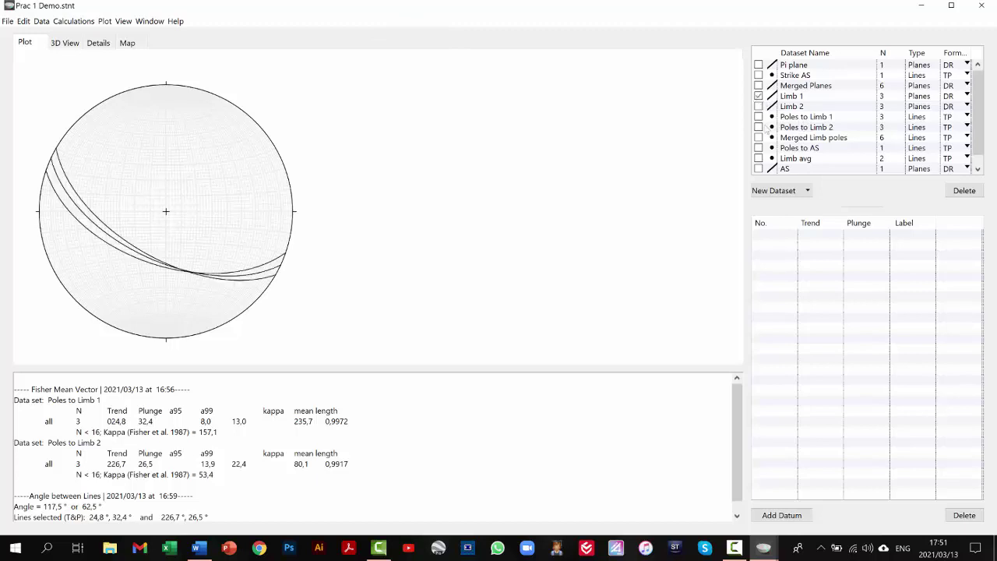
pyautogui.click(759, 107)
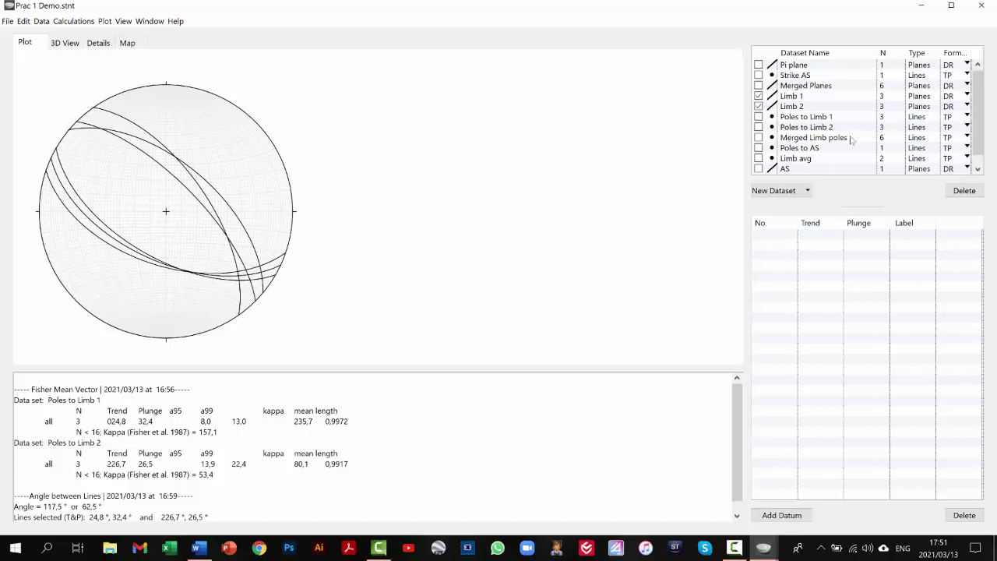
pyautogui.click(759, 117)
pyautogui.click(758, 107)
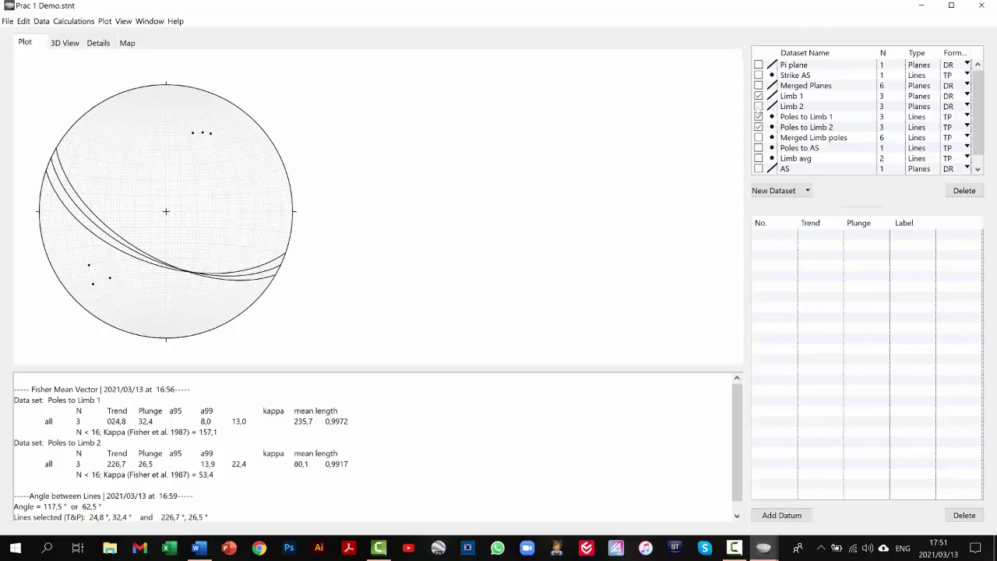
pyautogui.click(759, 96)
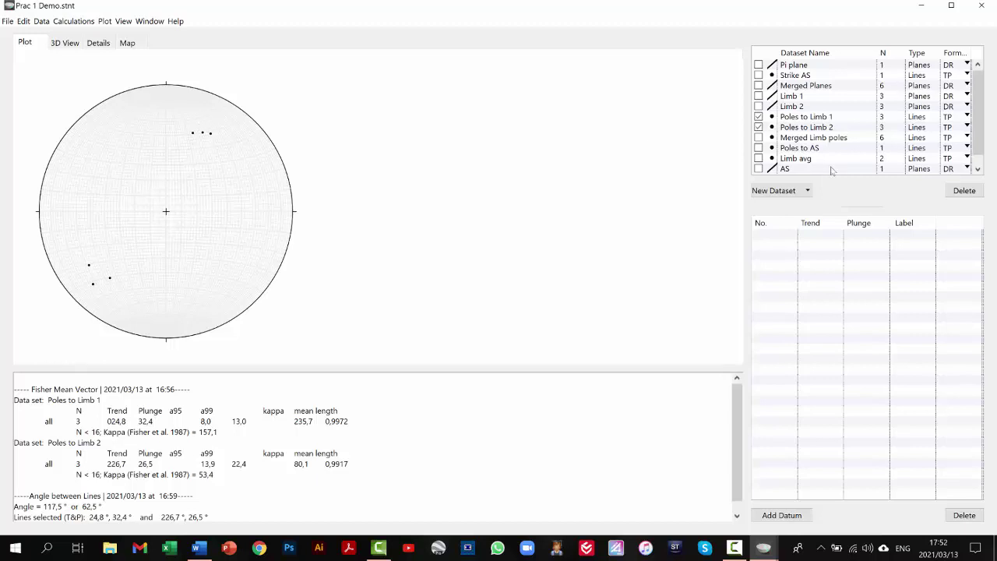
# - Show the Pi plane and the HL dataset on the plot along with the limb poles
pyautogui.click(758, 65)
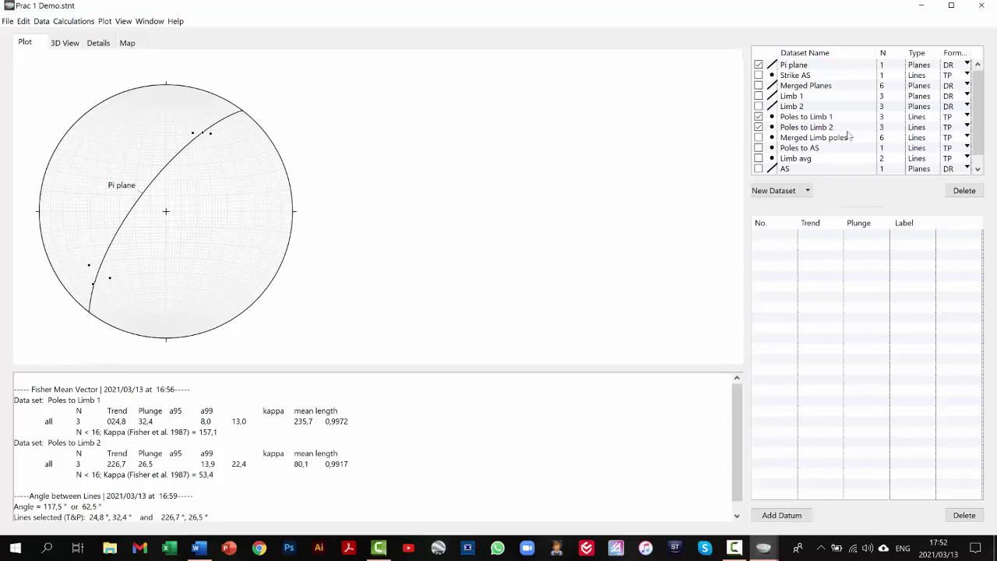
pyautogui.scroll(-1, 979, 101)
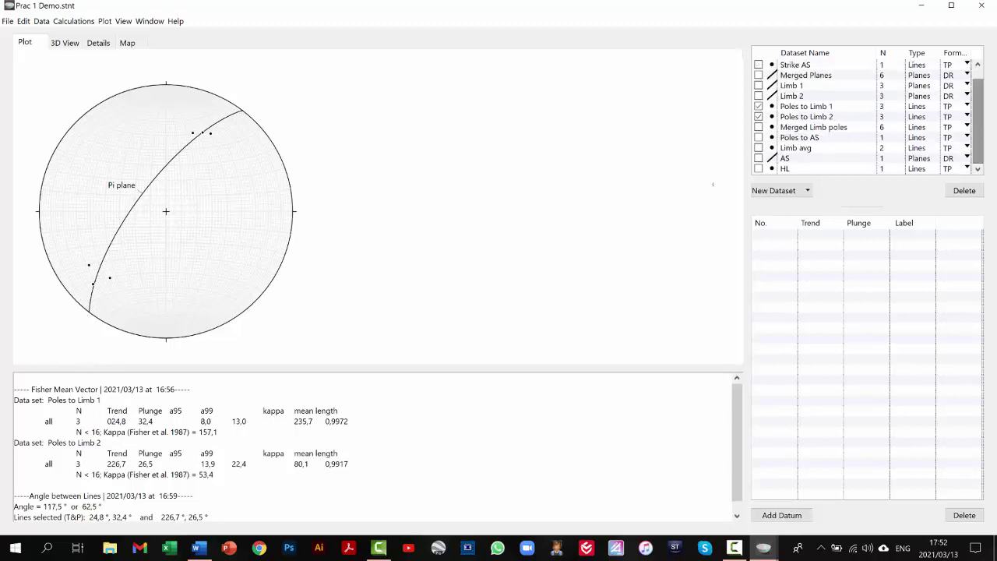
pyautogui.click(758, 169)
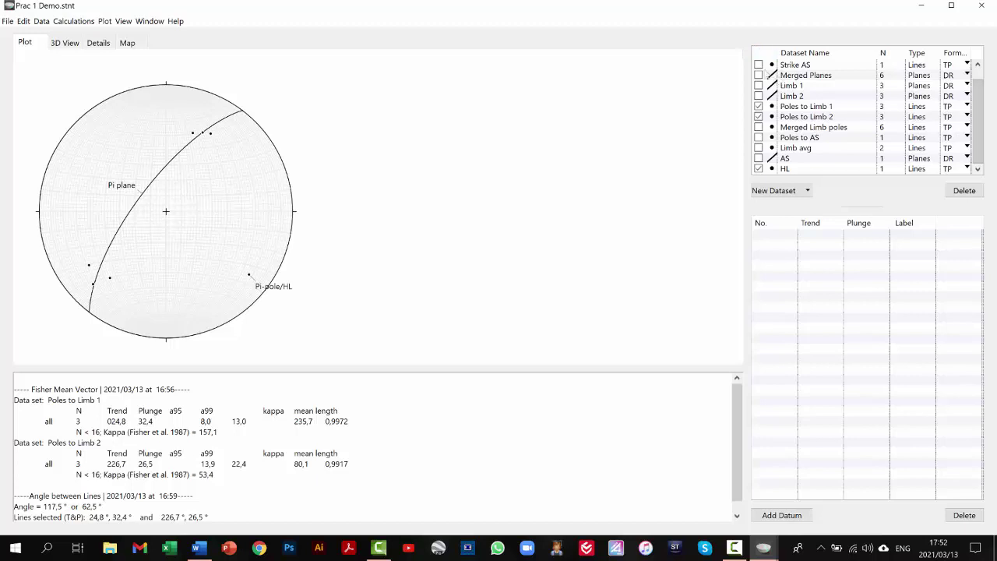
# - Show the Strike AS, AS, Poles to AS and Limb avg datasets on the plot
pyautogui.click(758, 65)
pyautogui.click(758, 158)
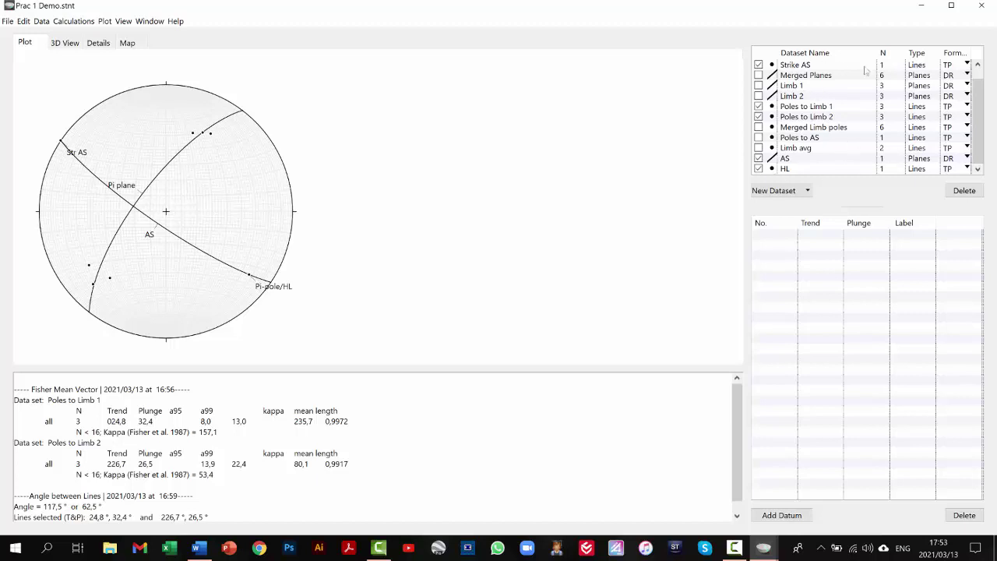
pyautogui.click(758, 137)
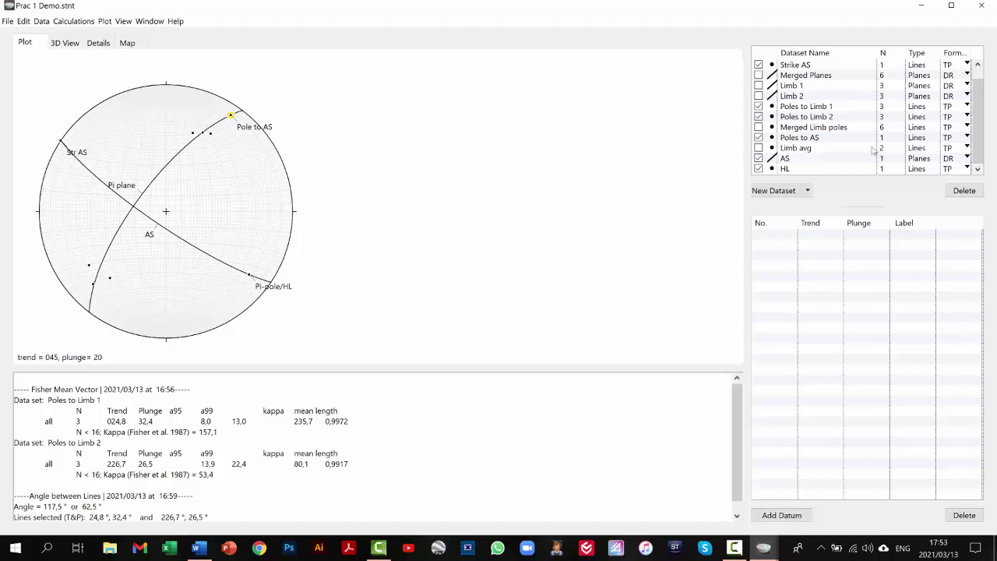
pyautogui.click(758, 148)
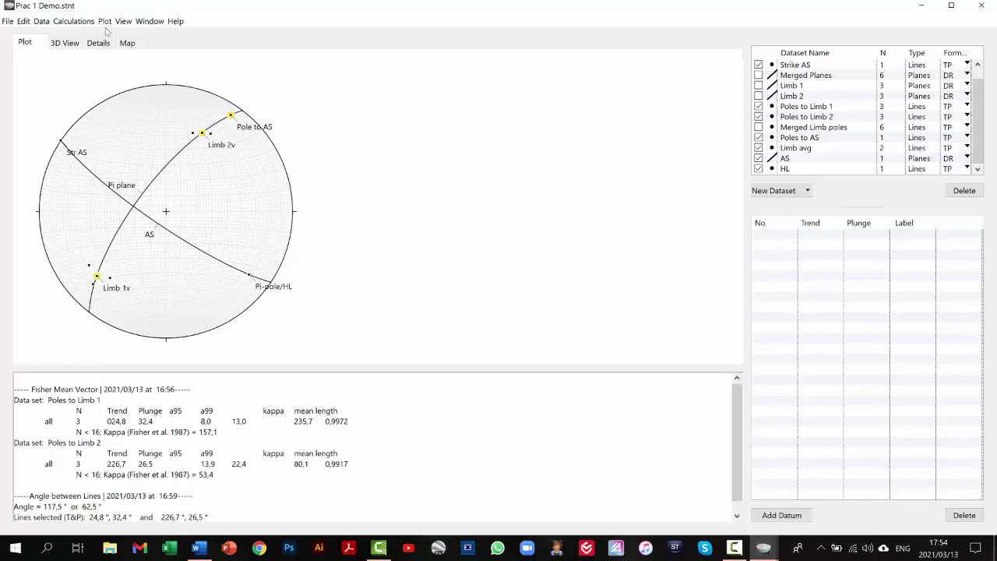
# - Create a new stereonet document and add a Planes dataset named Limb 1
pyautogui.click(8, 22)
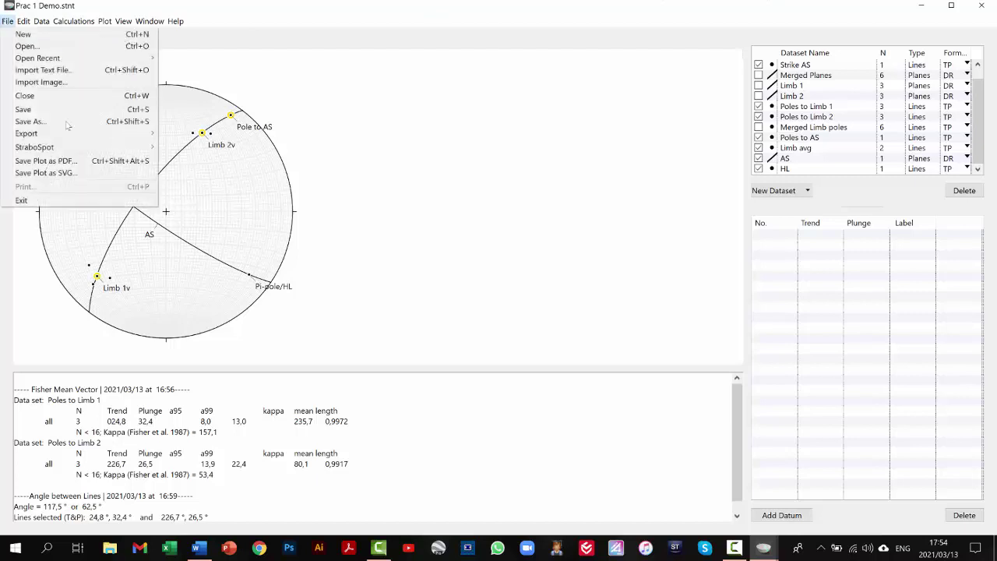
pyautogui.click(23, 34)
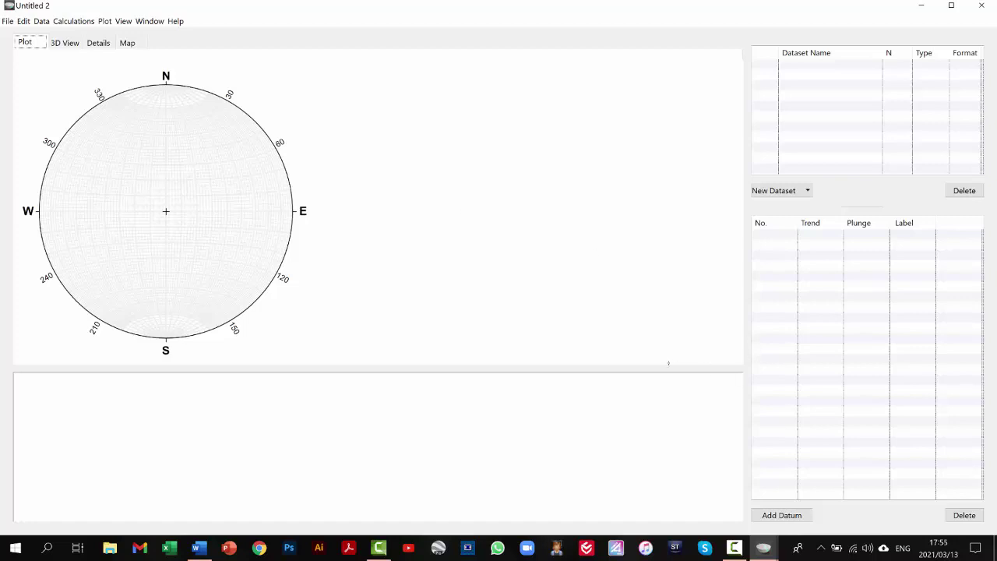
pyautogui.click(808, 192)
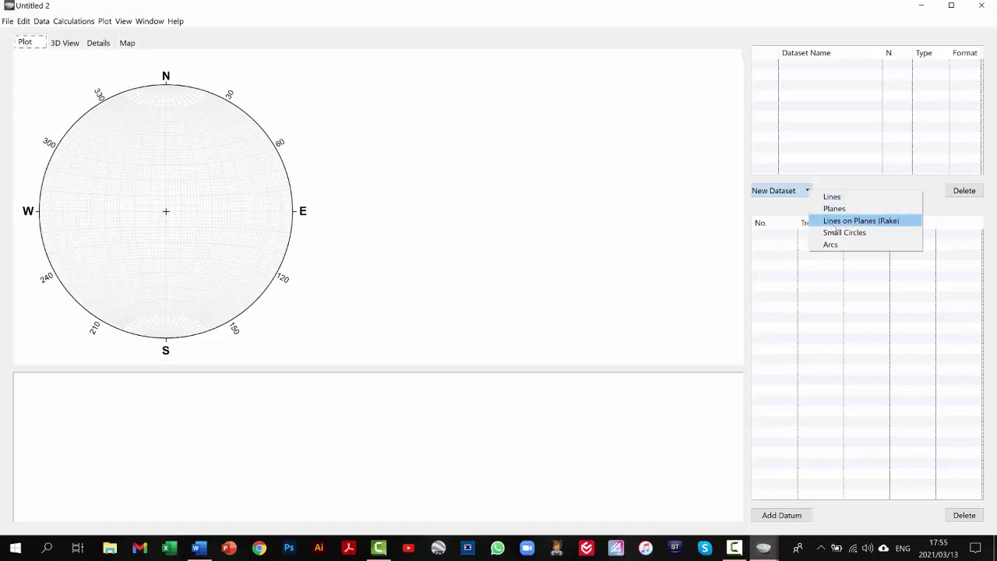
pyautogui.click(768, 195)
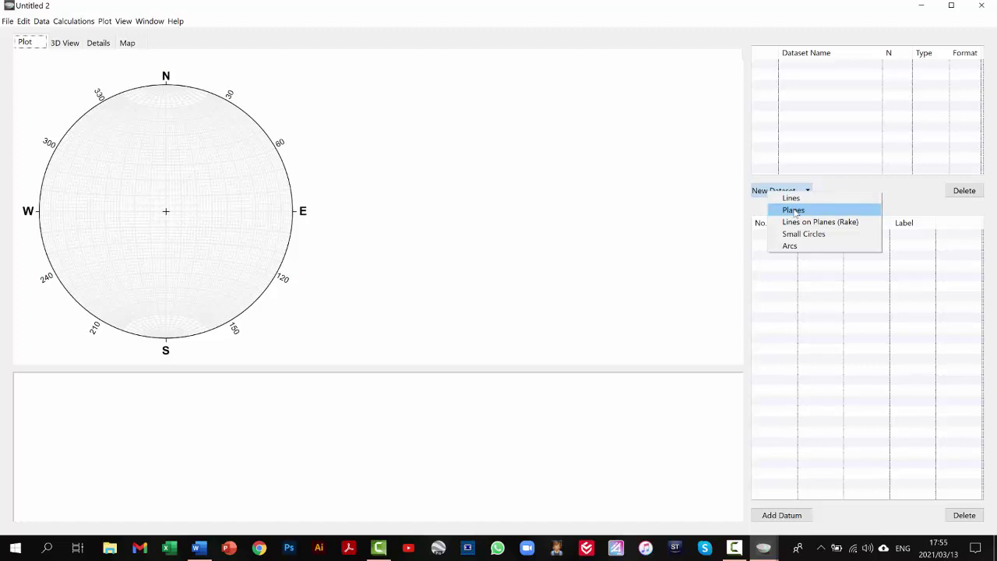
pyautogui.click(794, 212)
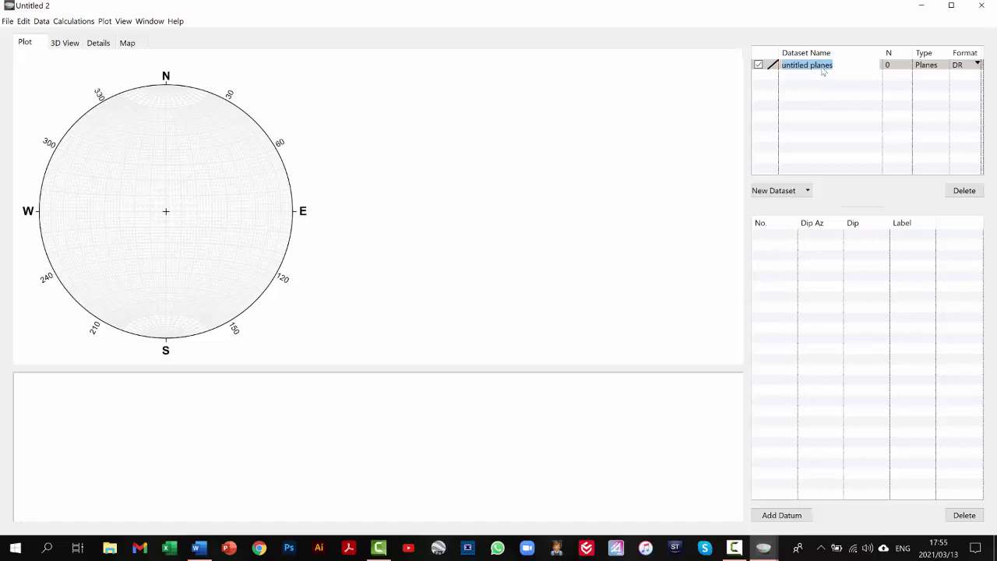
pyautogui.write('Limb 1')
pyautogui.click(823, 68)
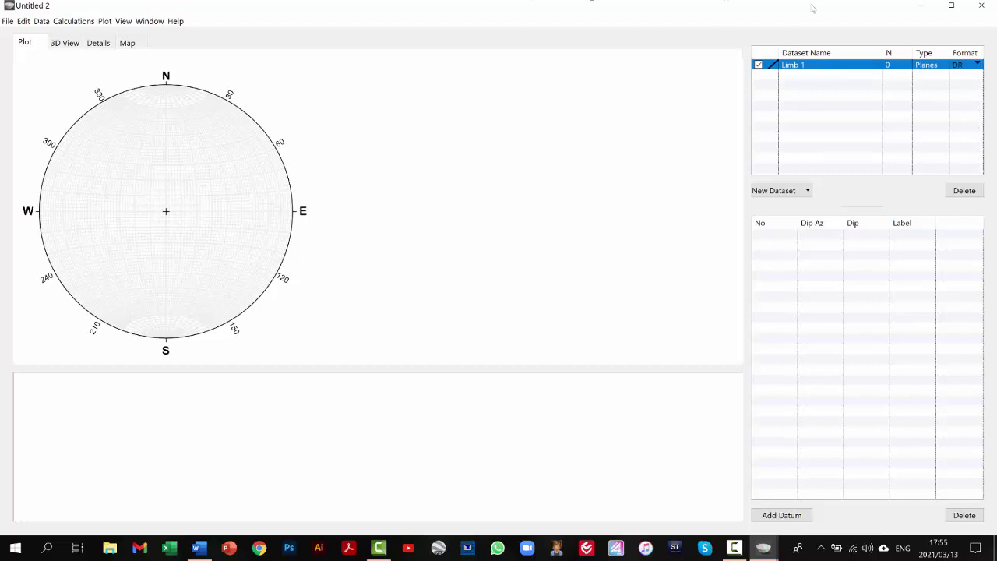
# - Enter the first two Limb 1 planes with dip azimuth and dip 210/60 and 199/55
pyautogui.click(780, 515)
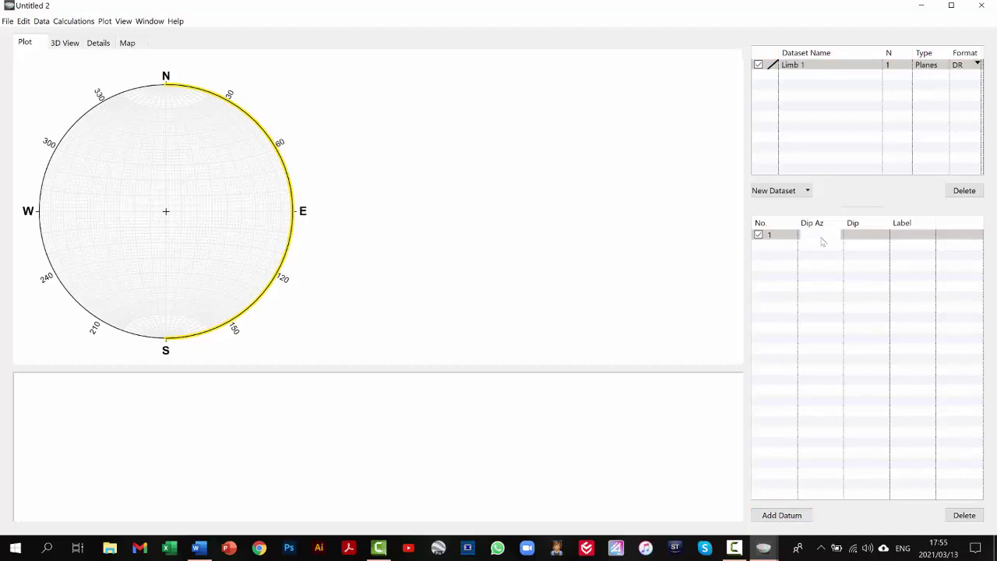
pyautogui.write('210')
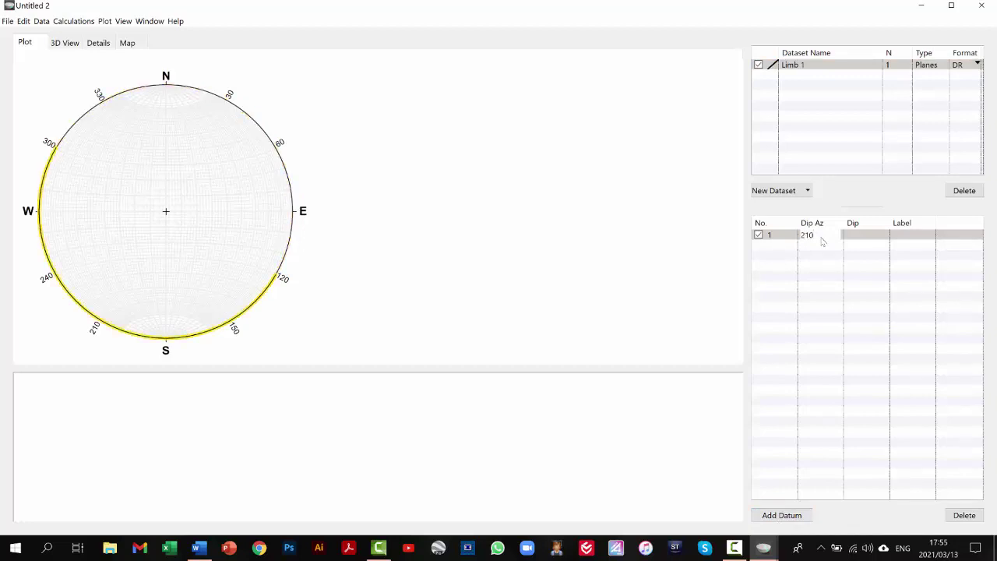
pyautogui.press('Tab')
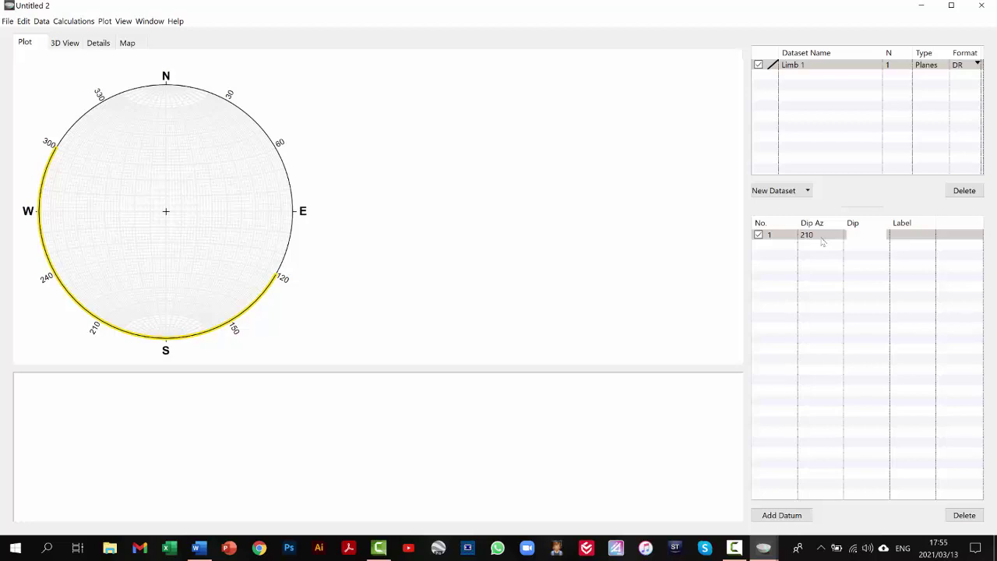
pyautogui.write('60')
pyautogui.press('Return')
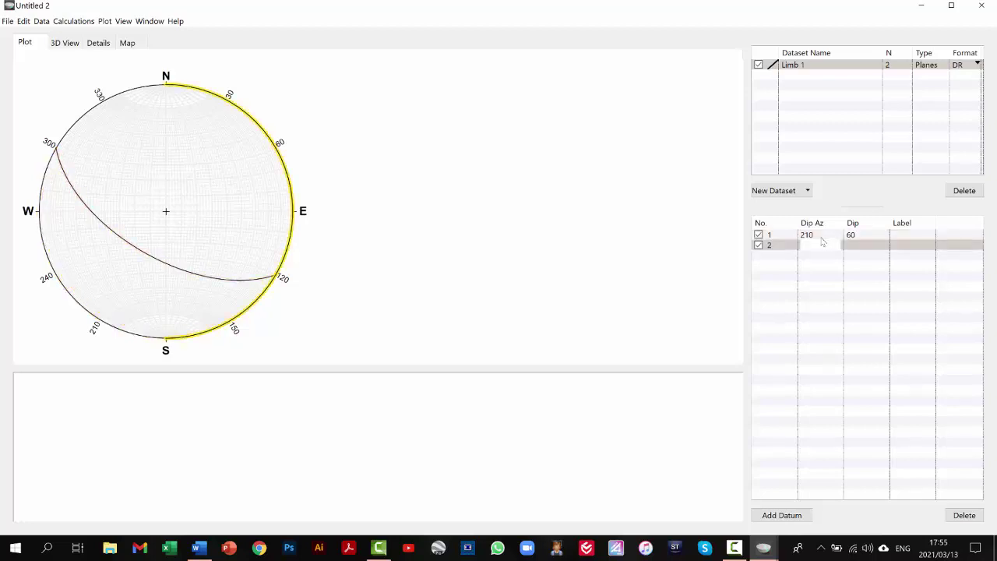
pyautogui.write('199')
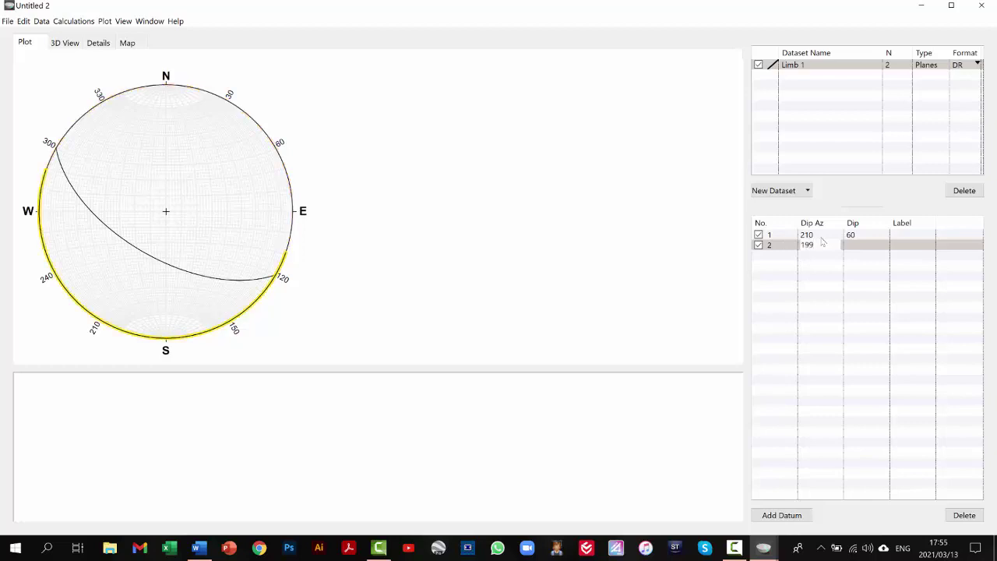
pyautogui.press('Tab')
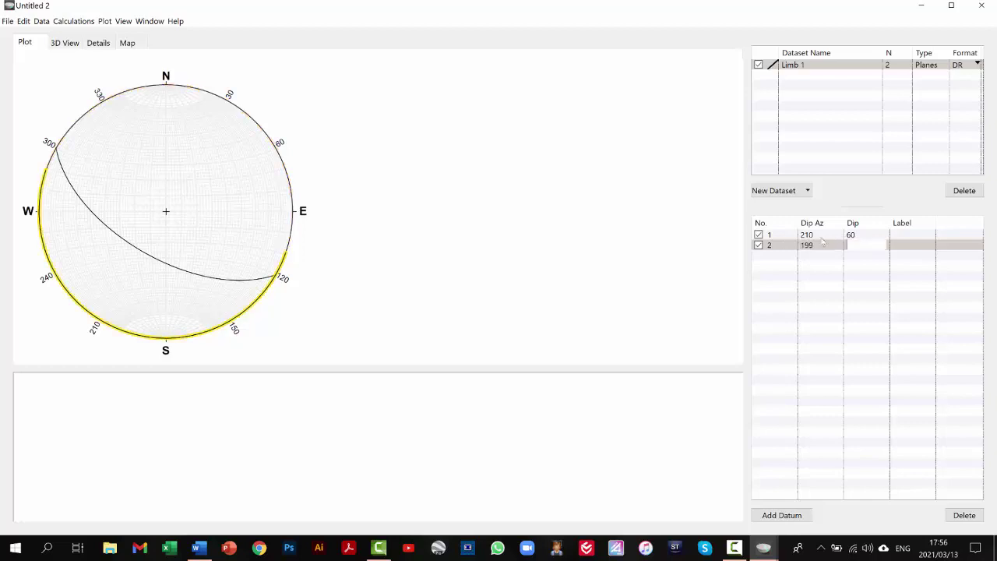
pyautogui.write('55')
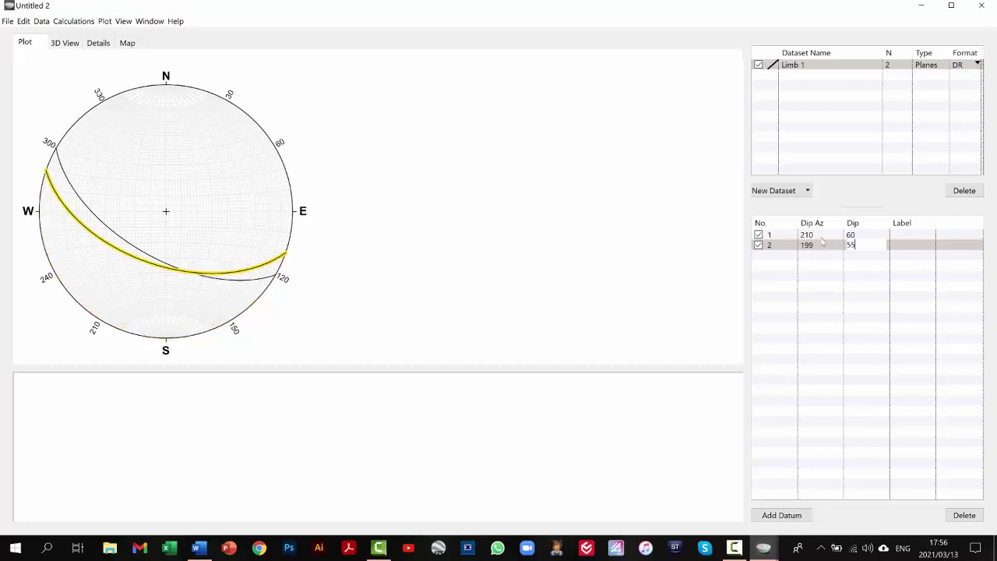
pyautogui.press('Return')
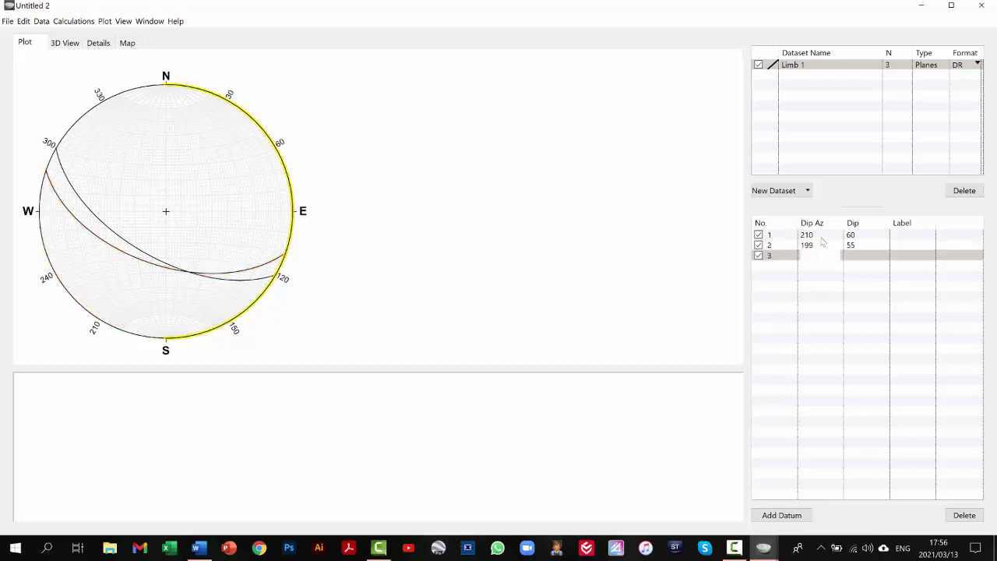
# - Enter a third Limb 1 plane with dip azimuth 205 and dip 58, and delete the surplus blank row
pyautogui.write('205')
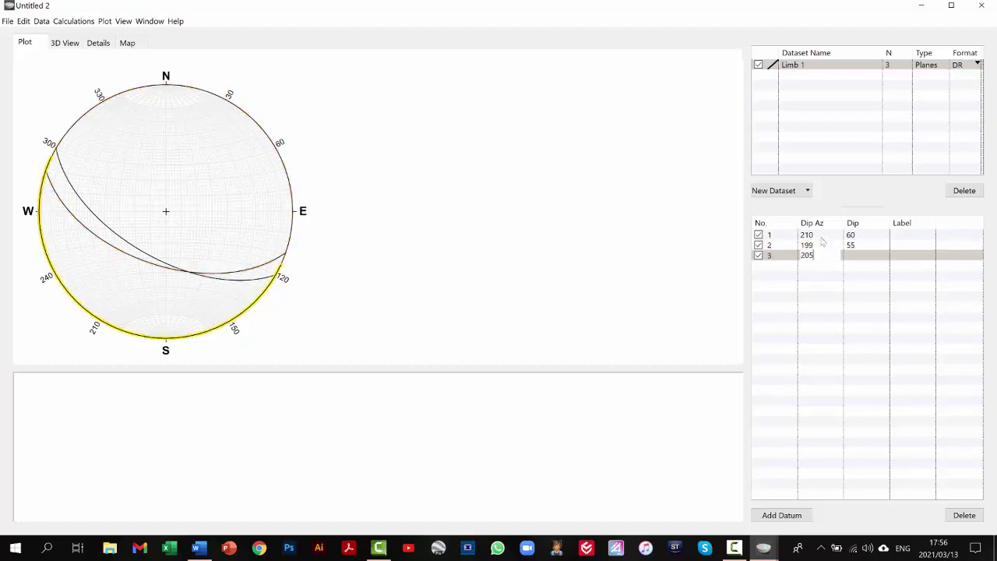
pyautogui.press('Tab')
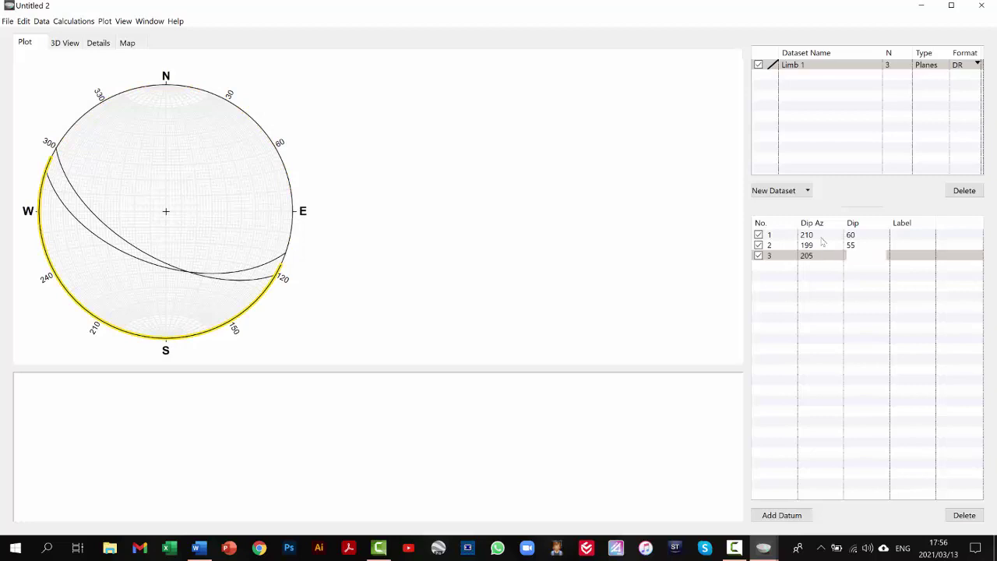
pyautogui.write('58')
pyautogui.press('Return')
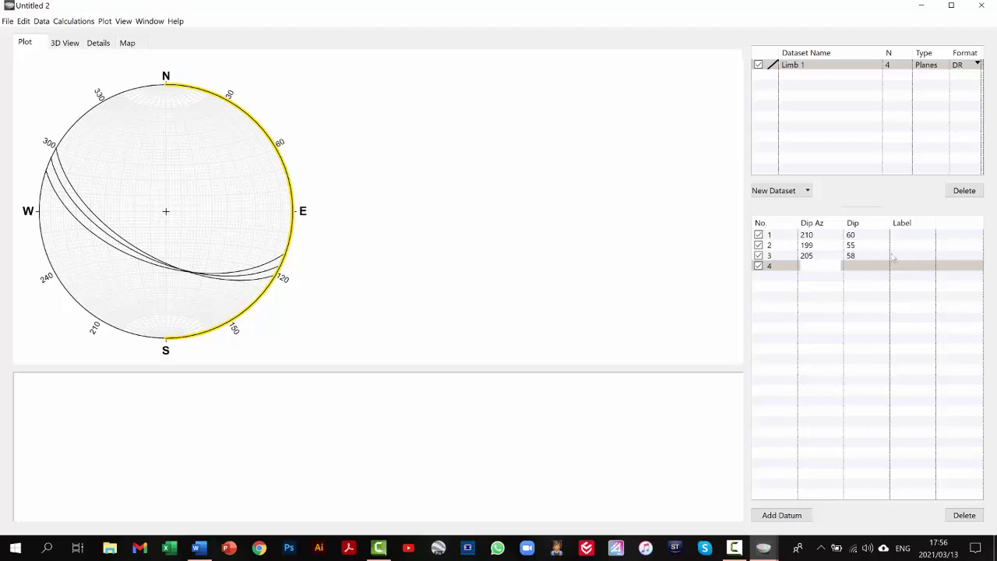
pyautogui.click(965, 515)
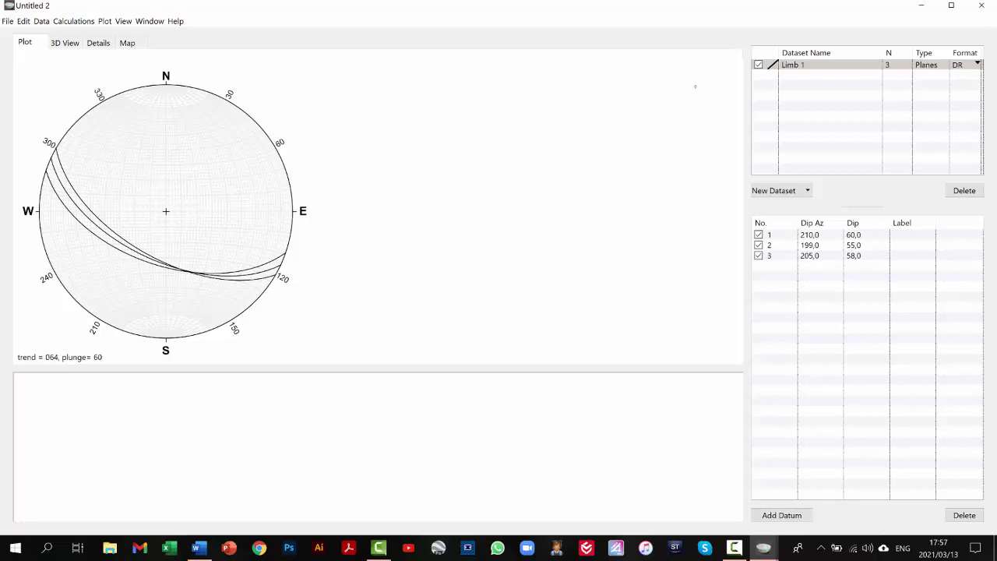
# - Add a second Planes dataset and name it Limb 2
pyautogui.click(776, 191)
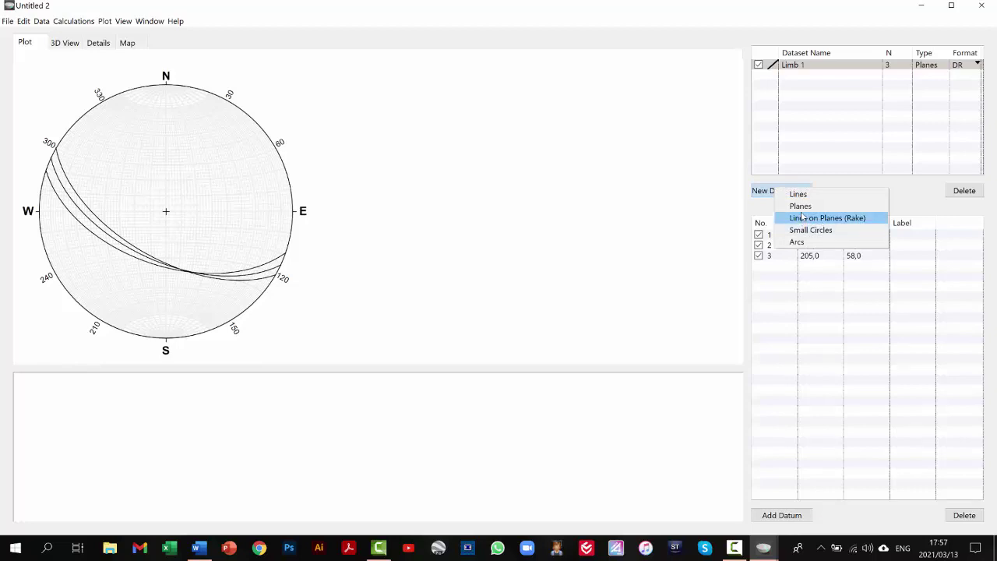
pyautogui.click(801, 209)
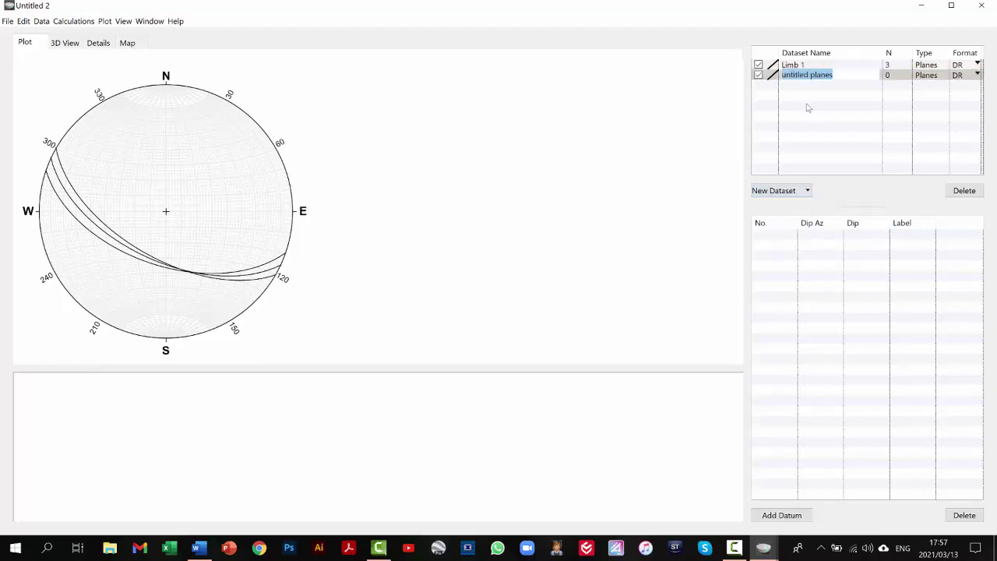
pyautogui.write('Limb 2')
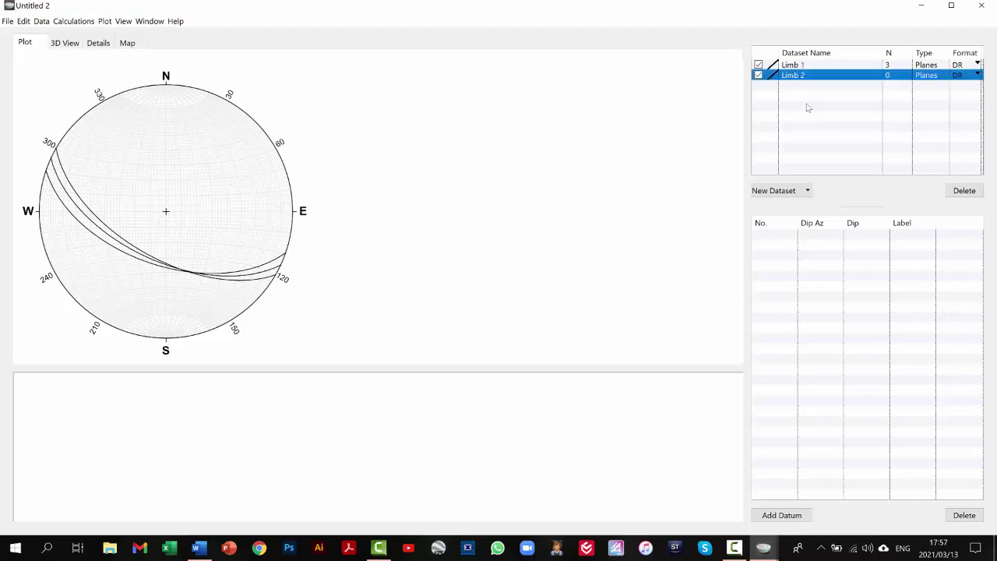
# - Enter the first two Limb 2 planes with dip azimuth and dip 45/70 and 55/63
pyautogui.click(795, 517)
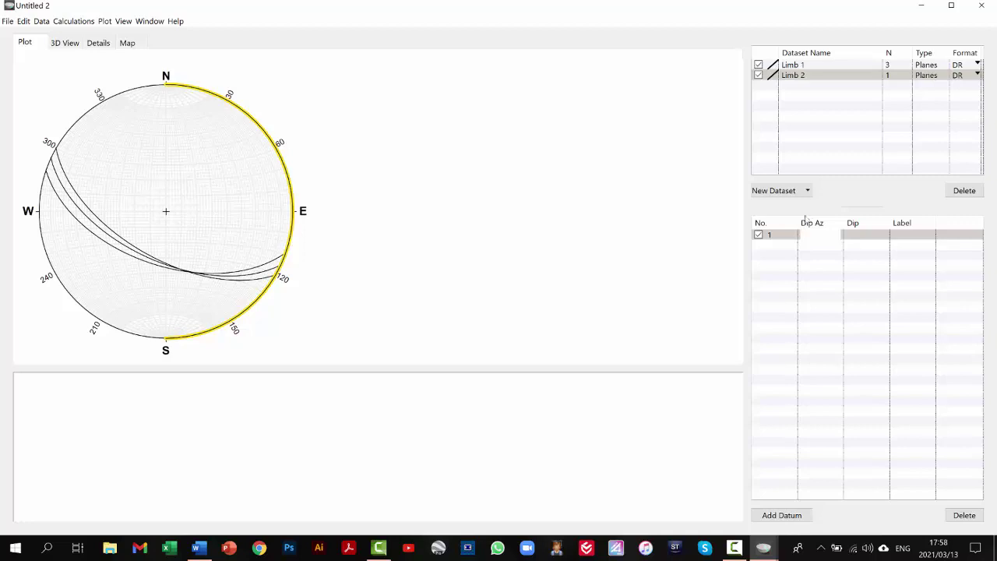
pyautogui.write('45')
pyautogui.press('Tab')
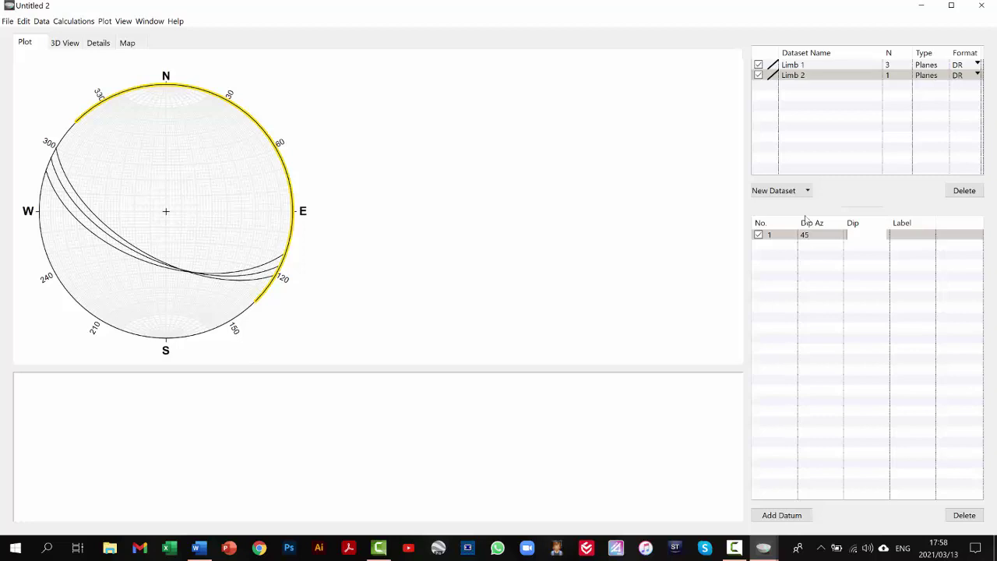
pyautogui.write('70')
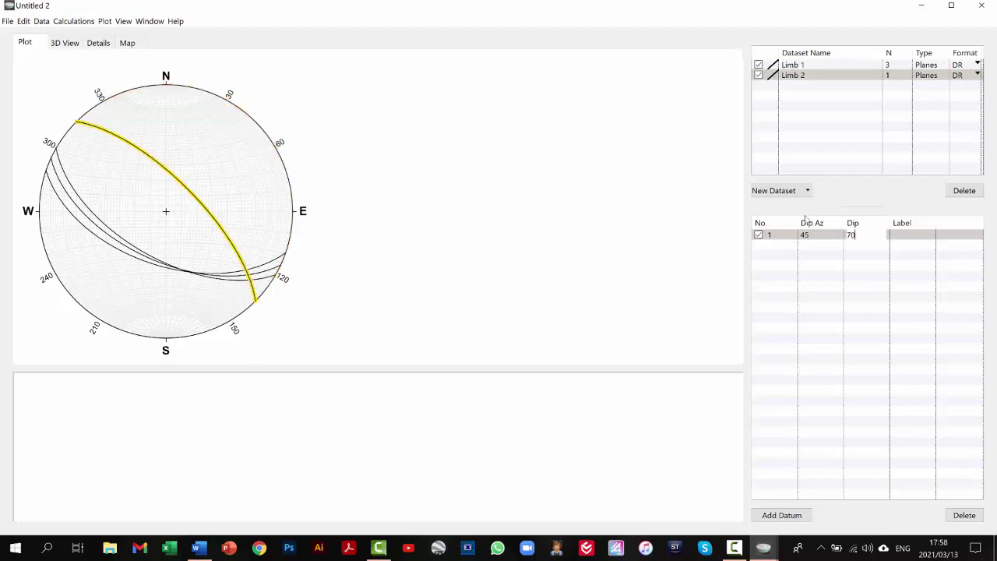
pyautogui.press('Tab')
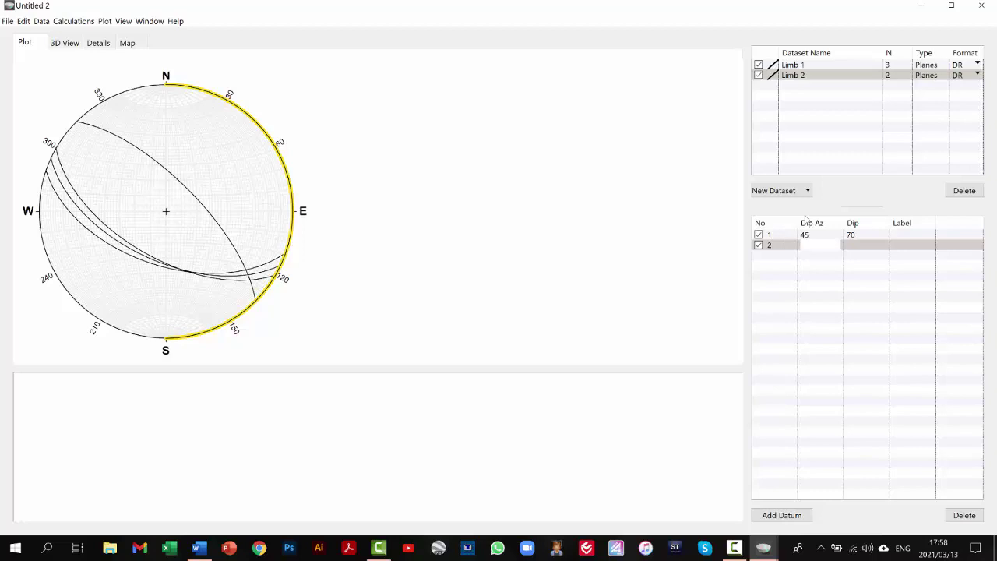
pyautogui.write('55')
pyautogui.press('Tab')
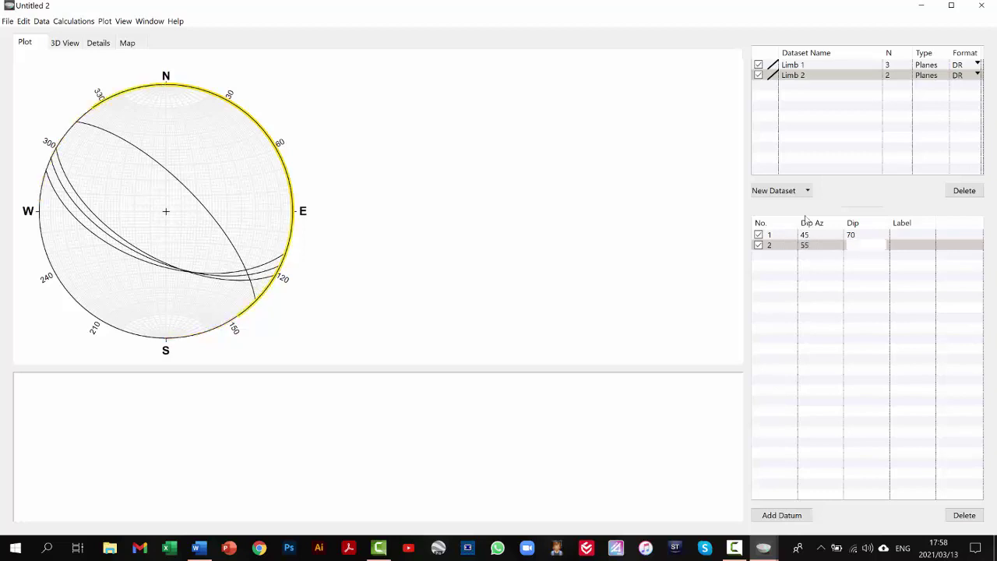
pyautogui.write('63')
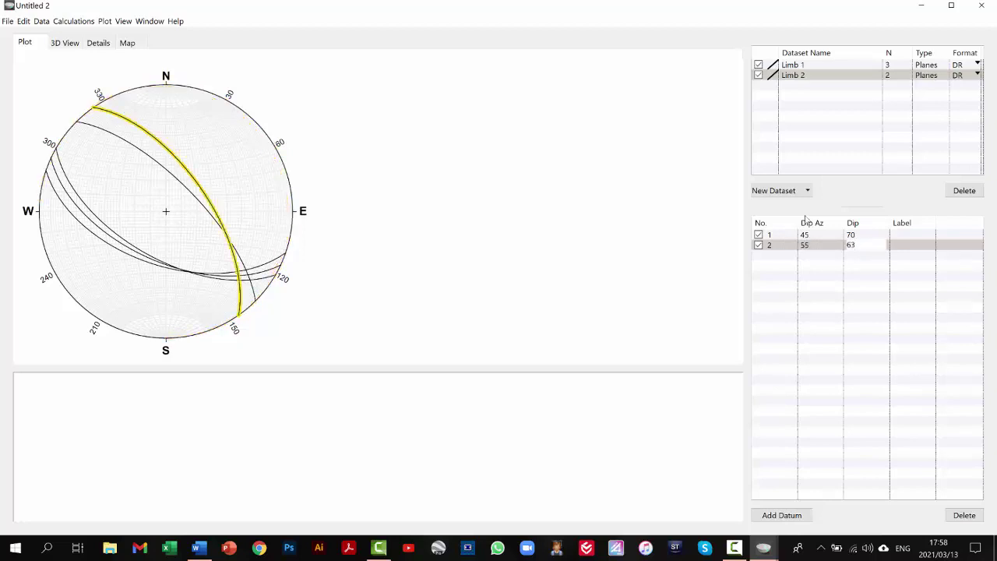
pyautogui.press('Return')
# - Enter a third Limb 2 plane with dip azimuth 40 and dip 58, and delete the surplus blank row
pyautogui.write('40')
pyautogui.press('Tab')
pyautogui.write('58')
pyautogui.press('Return')
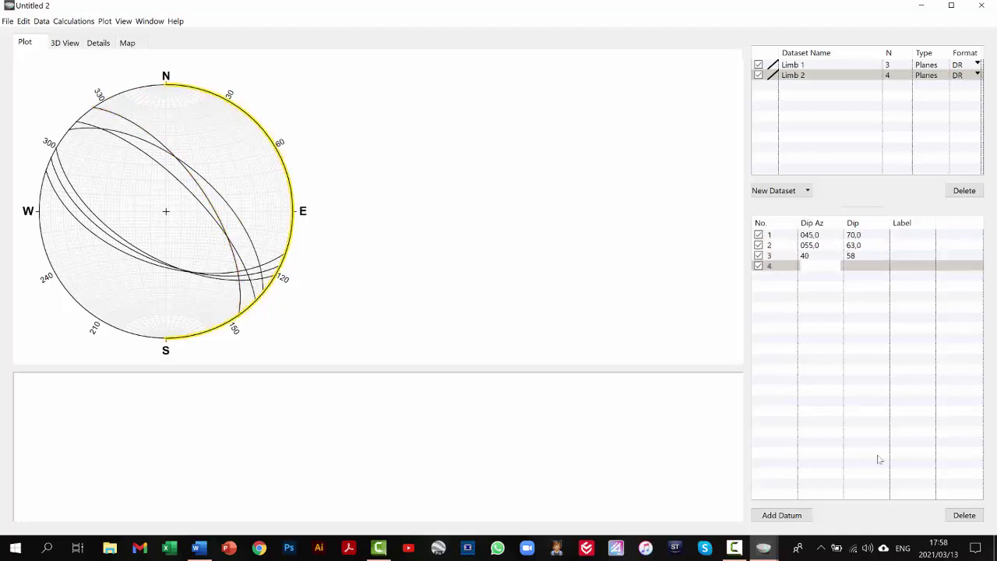
pyautogui.click(966, 516)
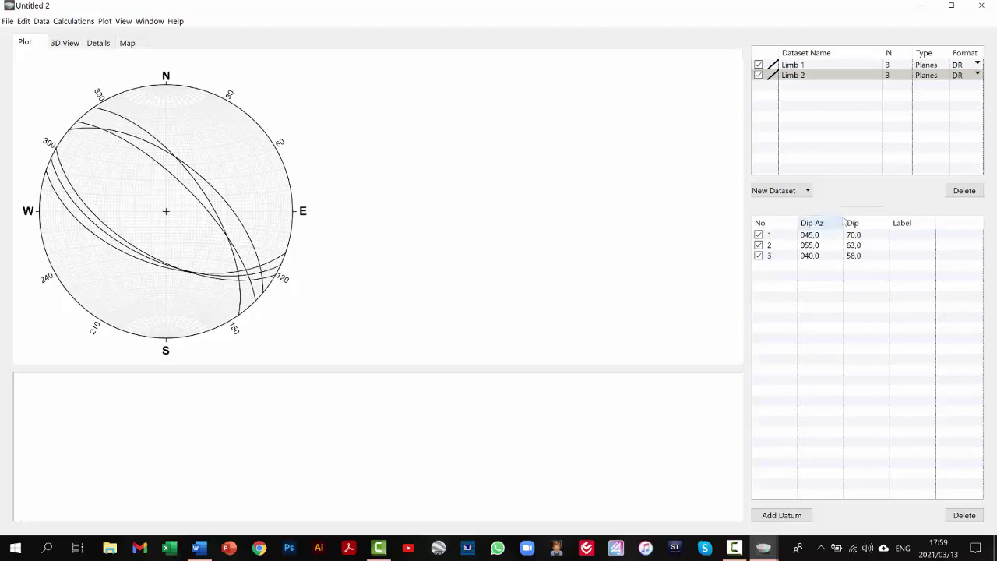
# - Calculate the poles to the planes in the Limb 1 dataset
pyautogui.click(782, 75)
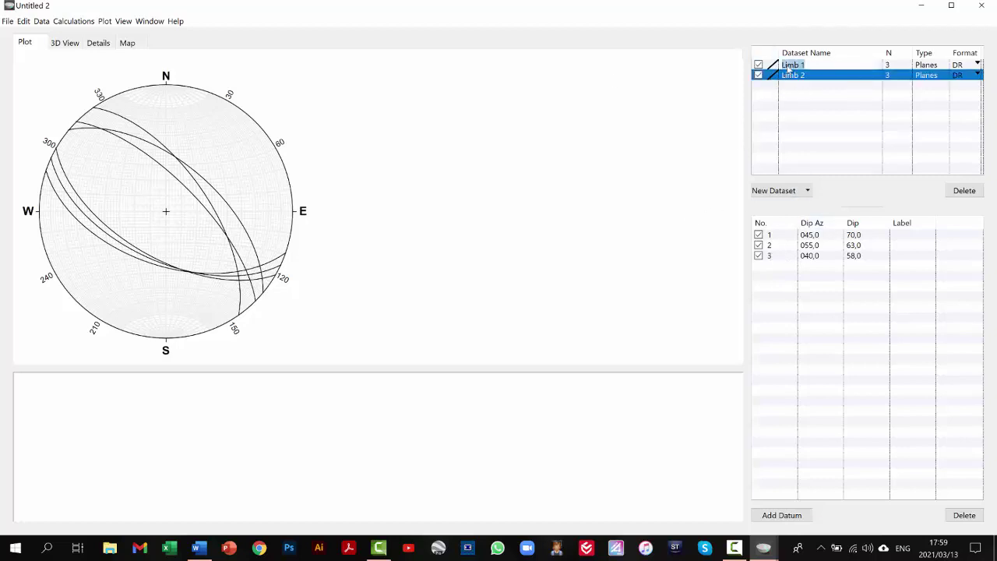
pyautogui.doubleClick(791, 65)
pyautogui.click(105, 21)
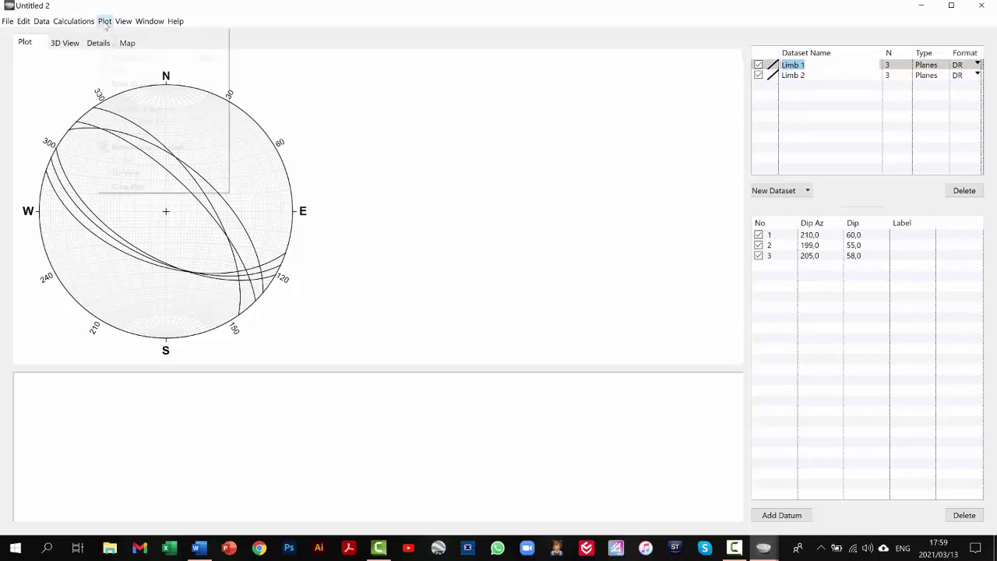
pyautogui.moveTo(79, 19)
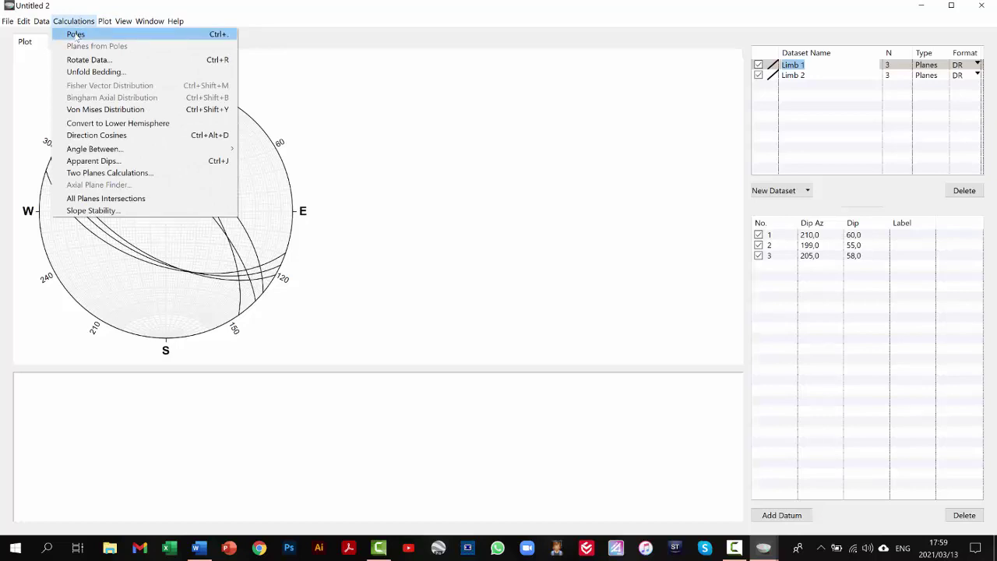
pyautogui.click(76, 36)
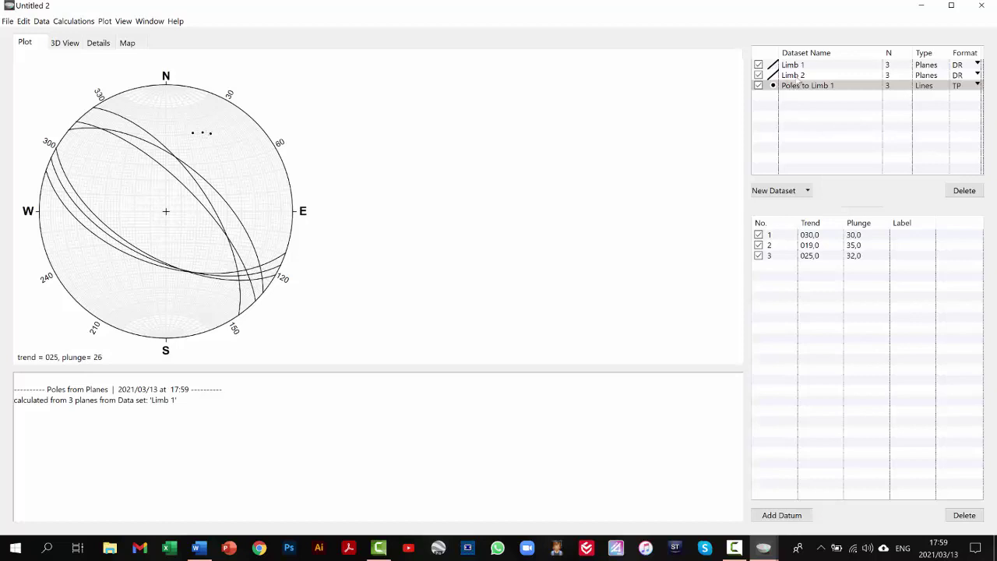
# - Calculate the poles to the Limb 2 planes and hide the Limb 1 and Limb 2 planes on the plot
pyautogui.doubleClick(794, 75)
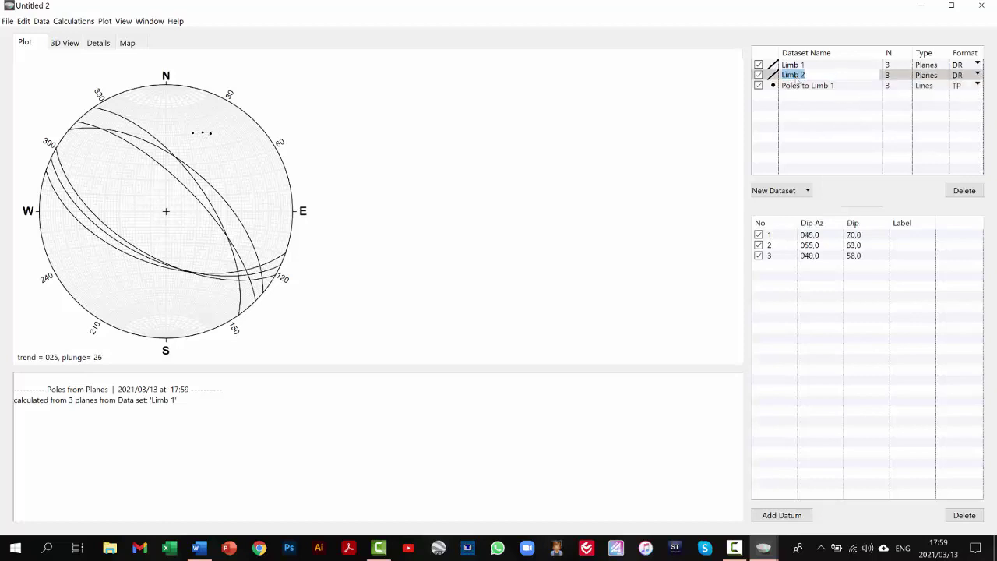
pyautogui.click(81, 22)
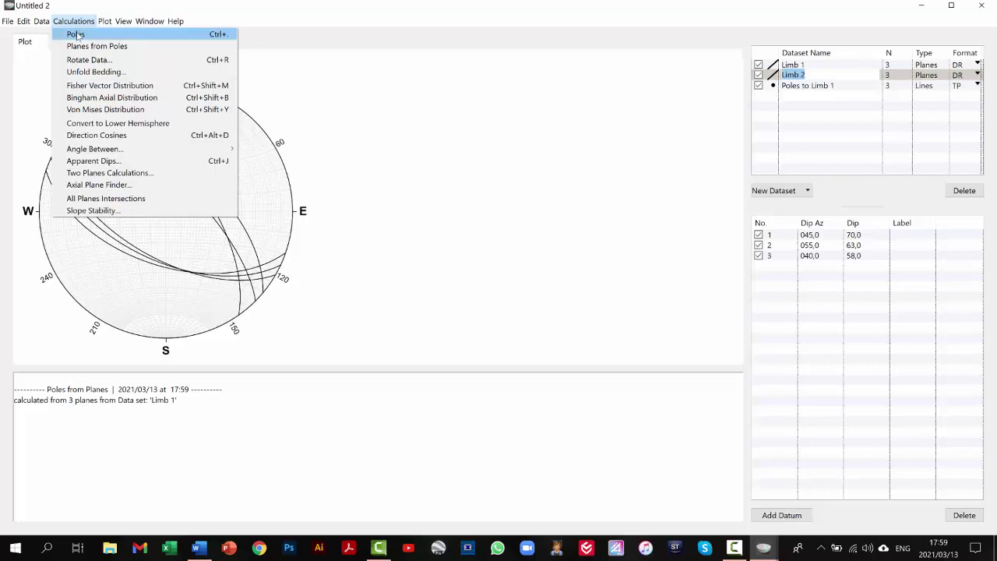
pyautogui.click(76, 35)
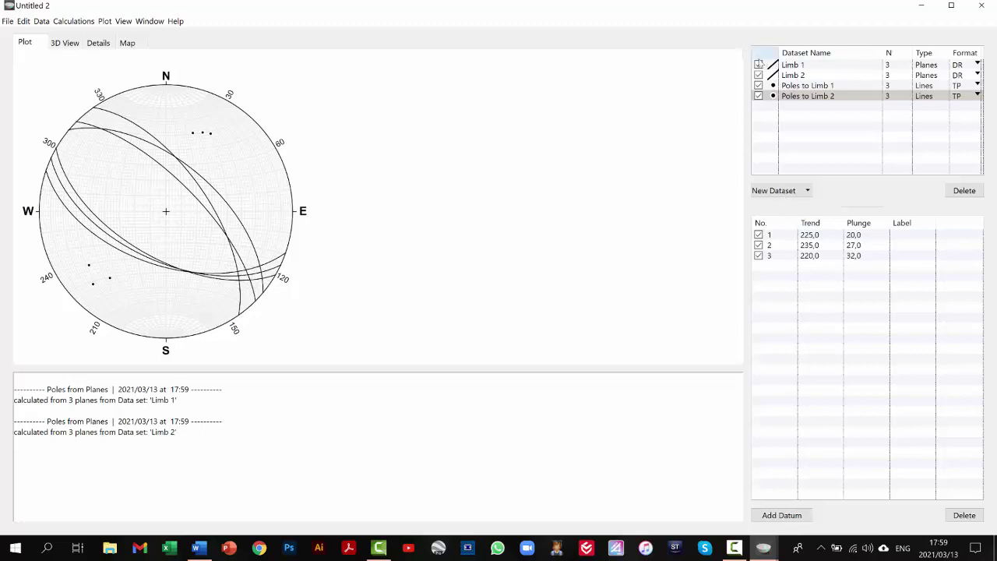
pyautogui.click(758, 65)
pyautogui.click(759, 76)
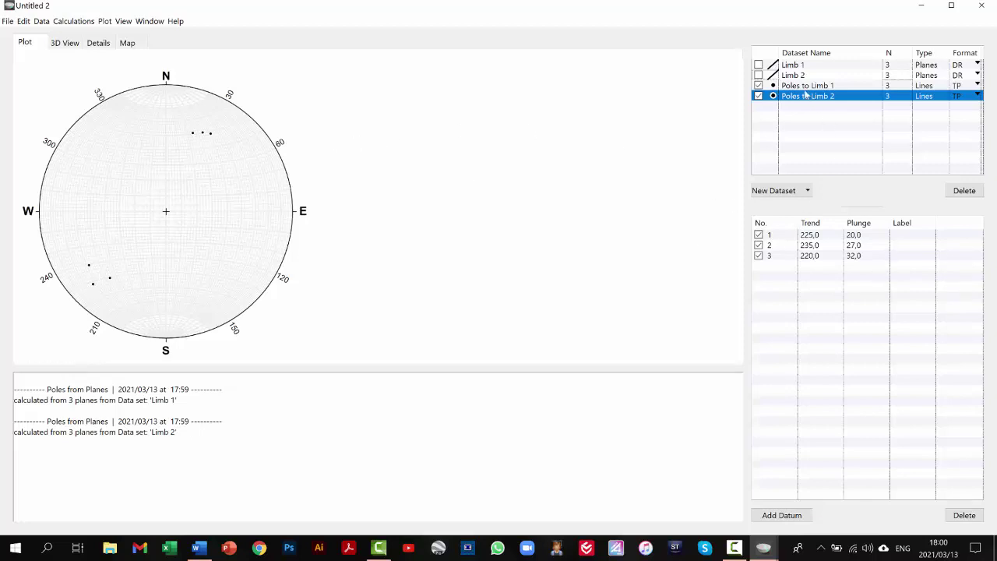
# - Merge the Poles to Limb 1 dataset with Poles to Limb 2 into a new dataset
pyautogui.click(806, 85)
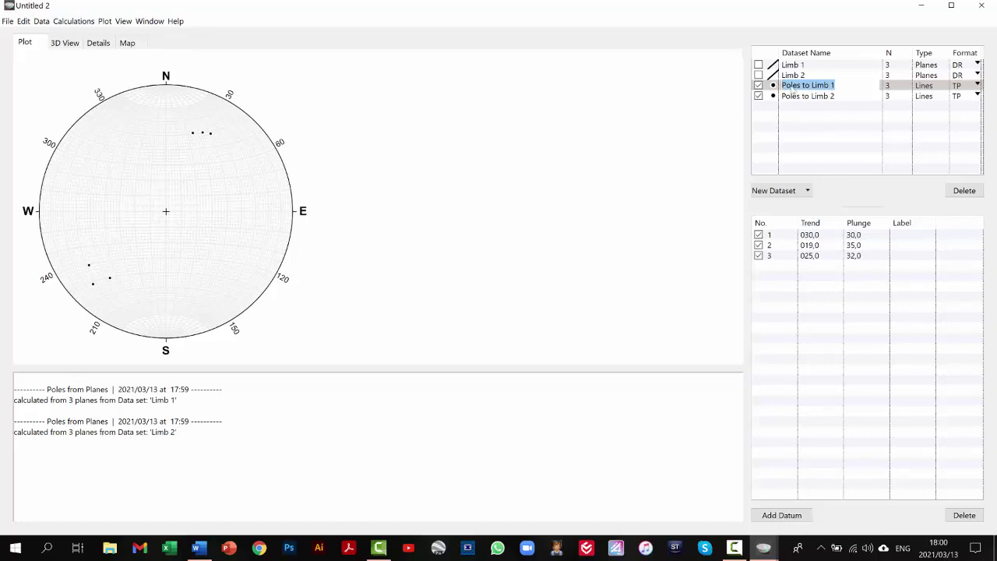
pyautogui.rightClick(792, 89)
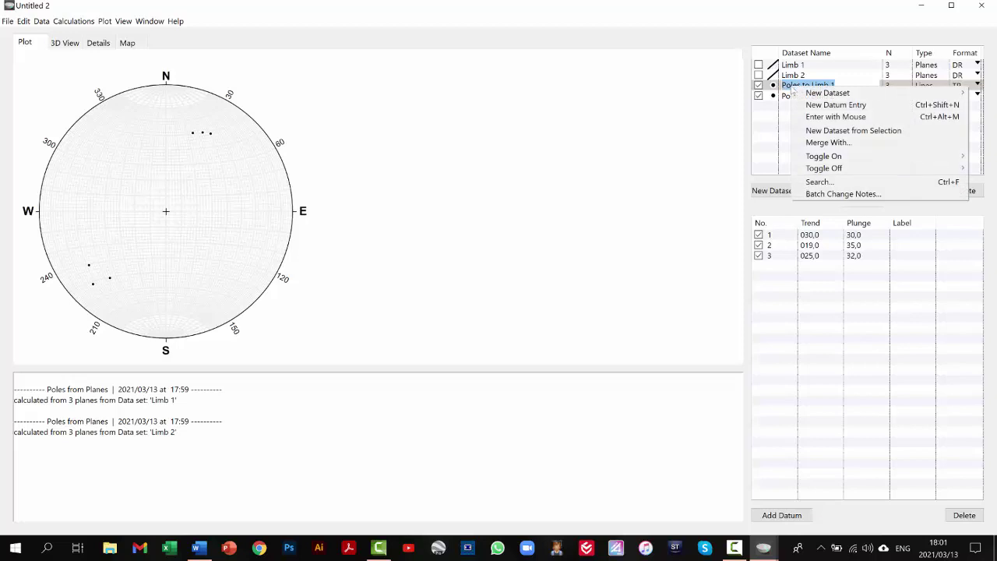
pyautogui.click(828, 143)
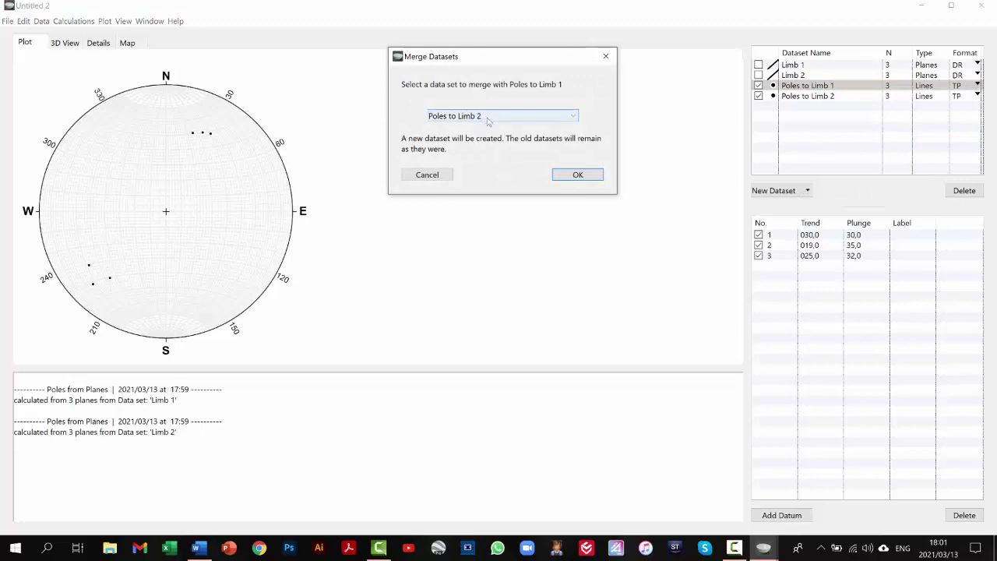
pyautogui.click(486, 118)
pyautogui.click(489, 126)
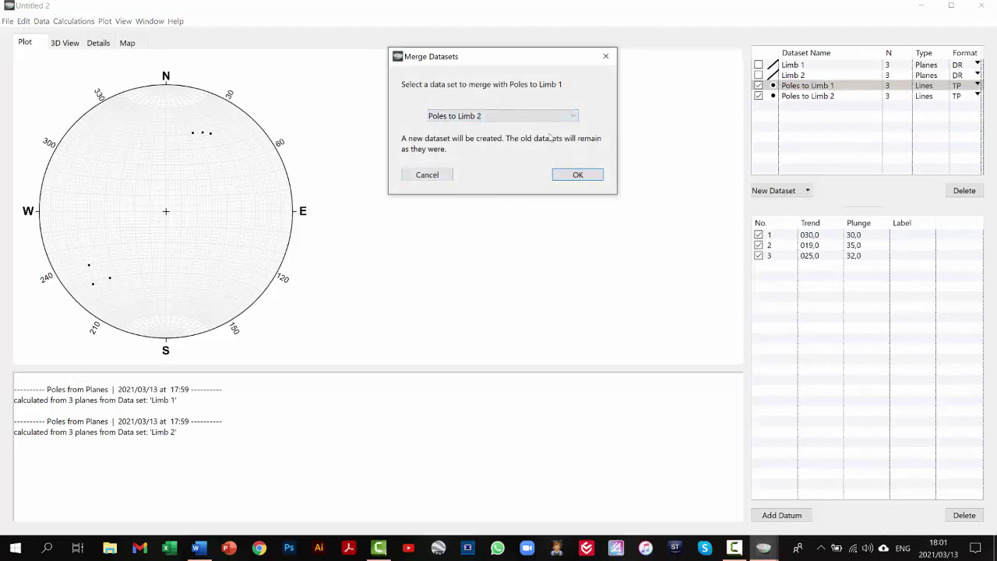
pyautogui.click(586, 174)
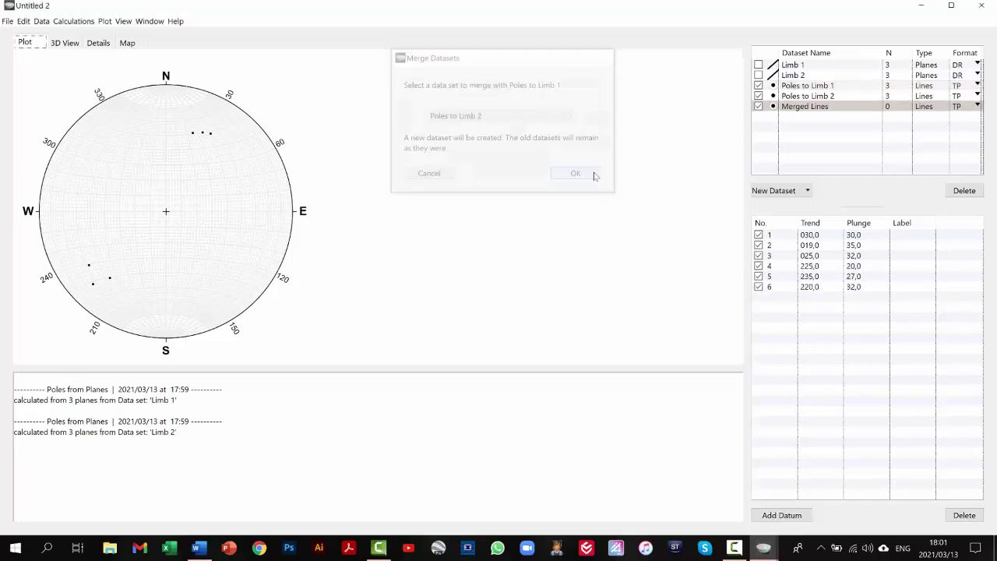
# - Rename the merged lines dataset as All limb data
pyautogui.doubleClick(816, 110)
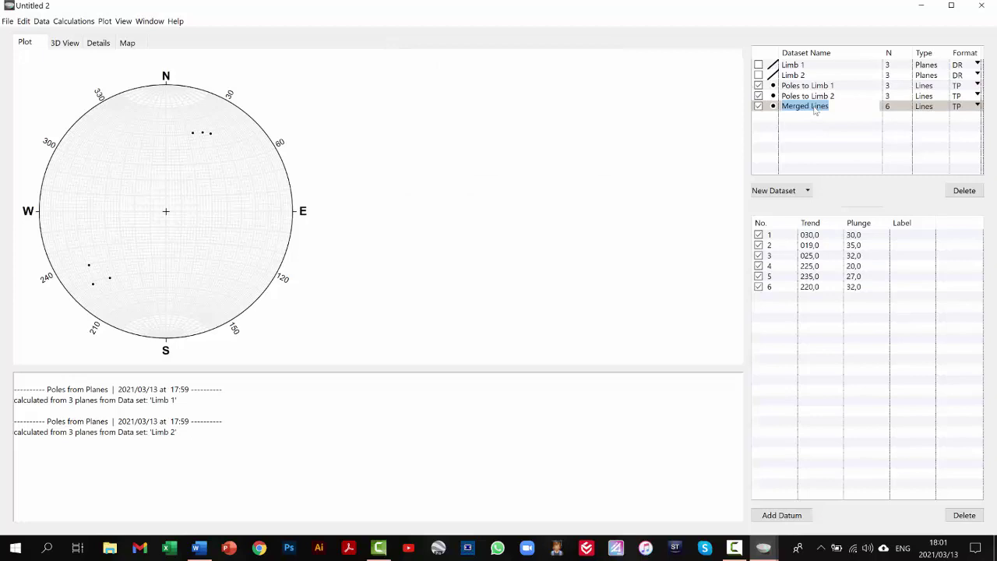
pyautogui.write('All limb data')
pyautogui.press('Return')
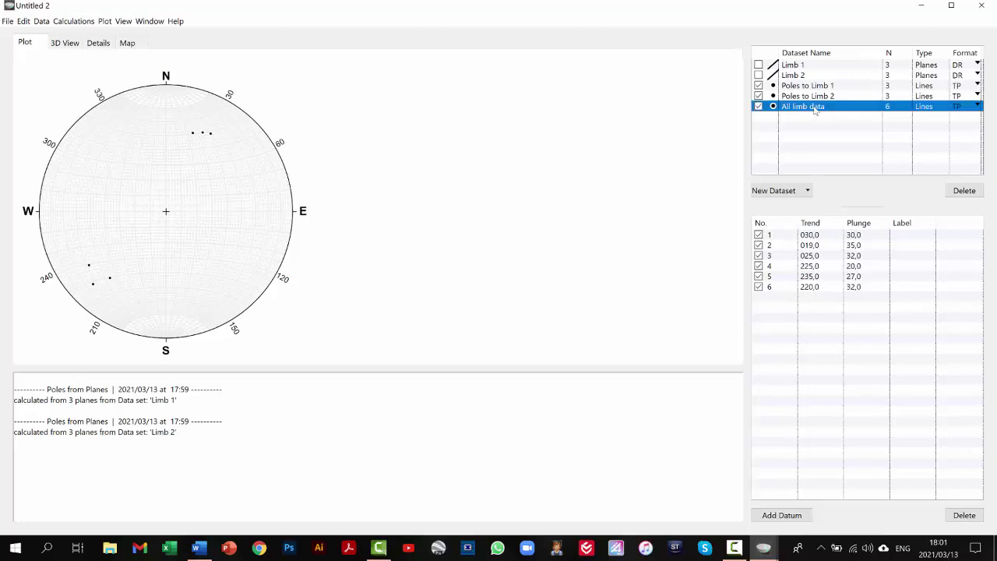
# - Hide Poles to Limb 1 and Poles to Limb 2 on the plot, keeping All limb data shown
pyautogui.click(759, 86)
pyautogui.click(759, 96)
pyautogui.click(806, 113)
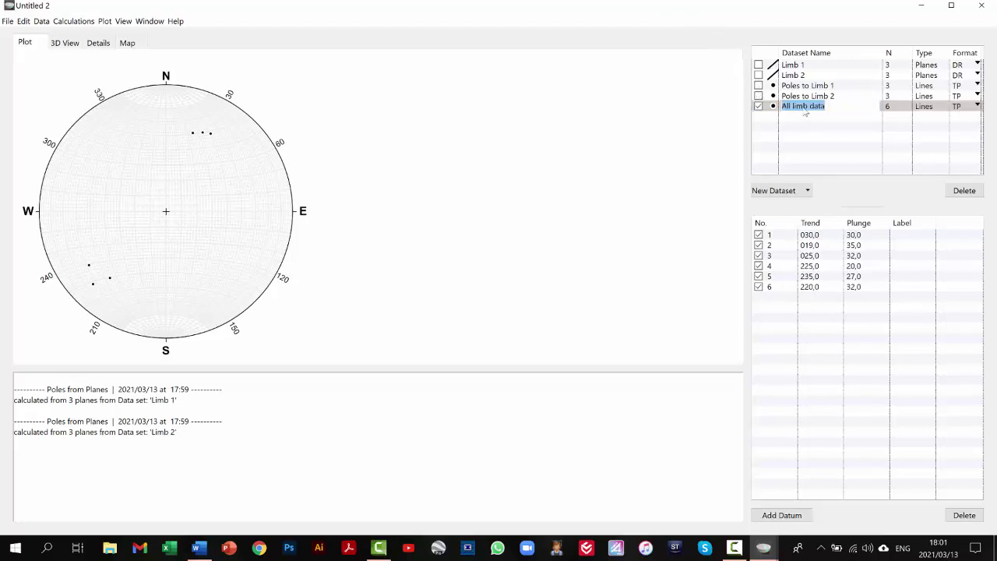
pyautogui.click(759, 106)
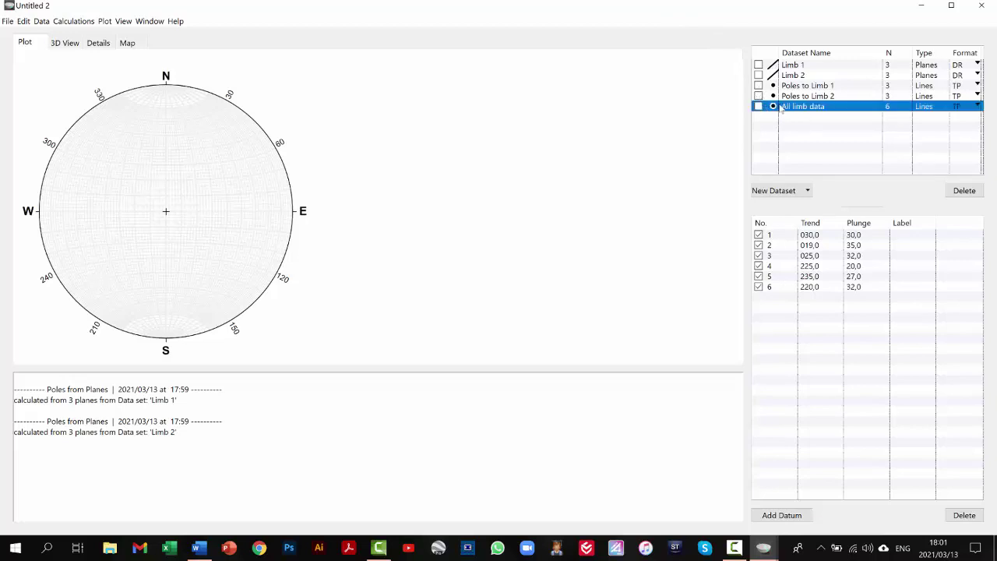
pyautogui.click(759, 106)
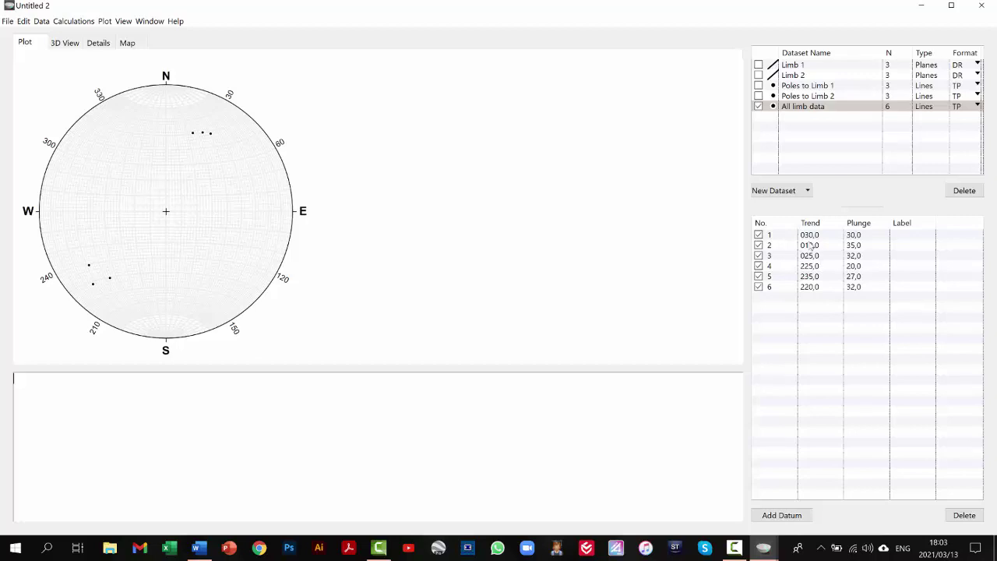
# - Plot the cylindrical best fit for All limb data and check the strike and dip of its best fit great circle
pyautogui.doubleClick(803, 106)
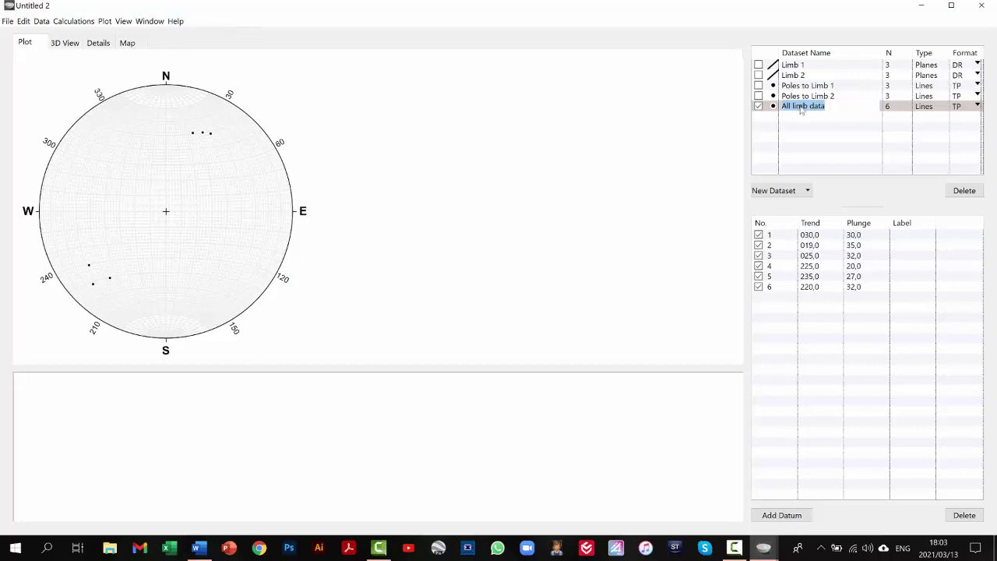
pyautogui.click(758, 107)
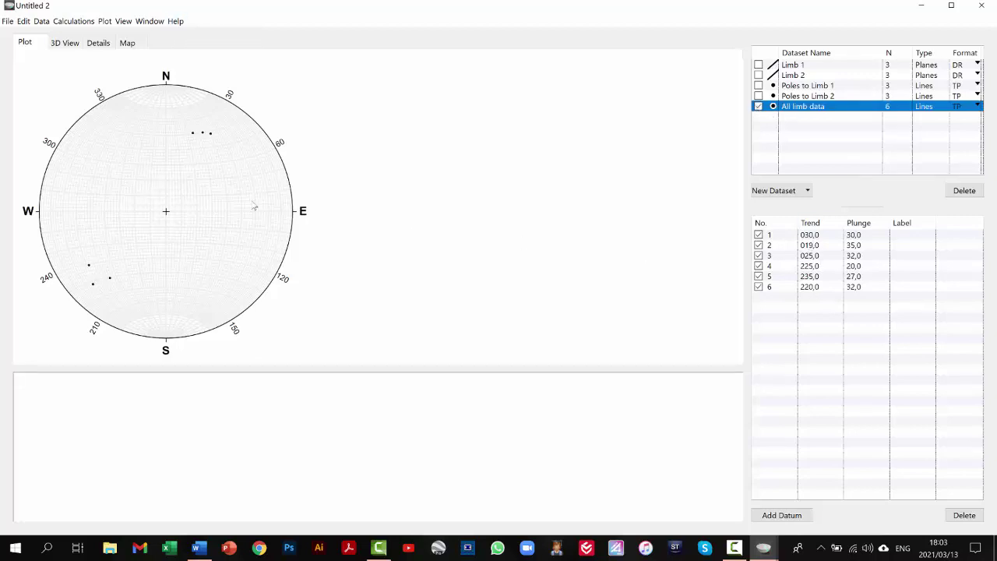
pyautogui.click(106, 23)
pyautogui.moveTo(148, 116)
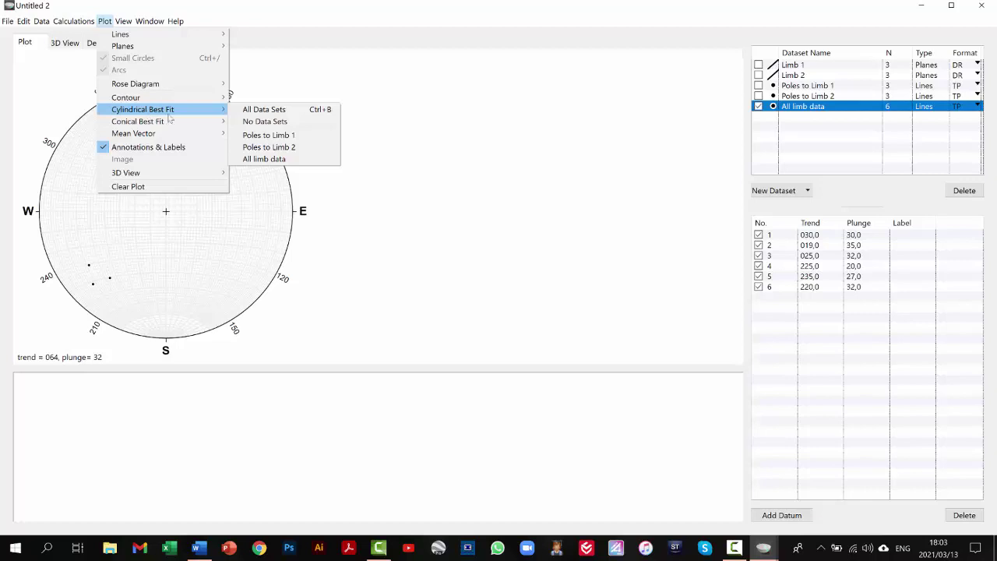
pyautogui.click(261, 110)
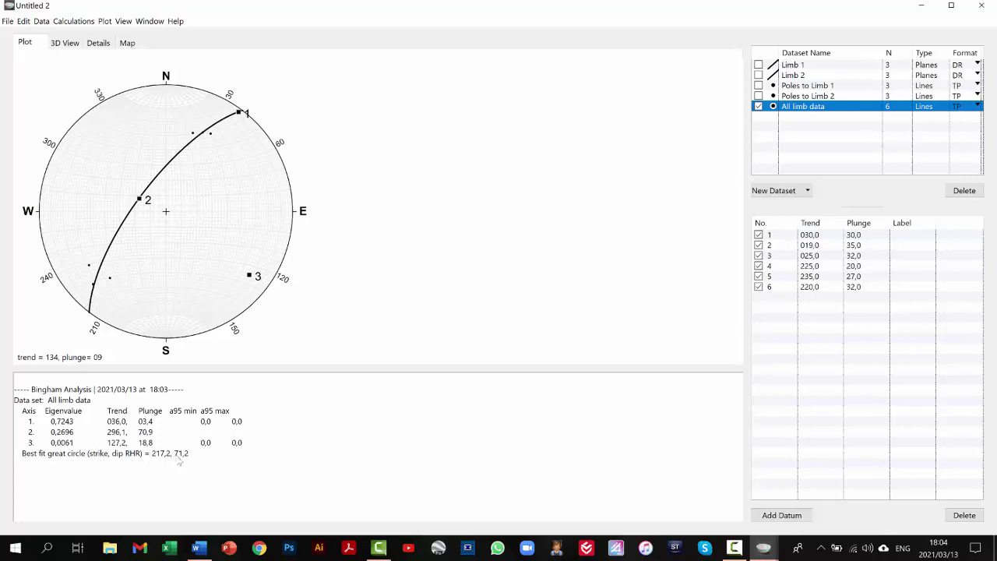
pyautogui.click(131, 458)
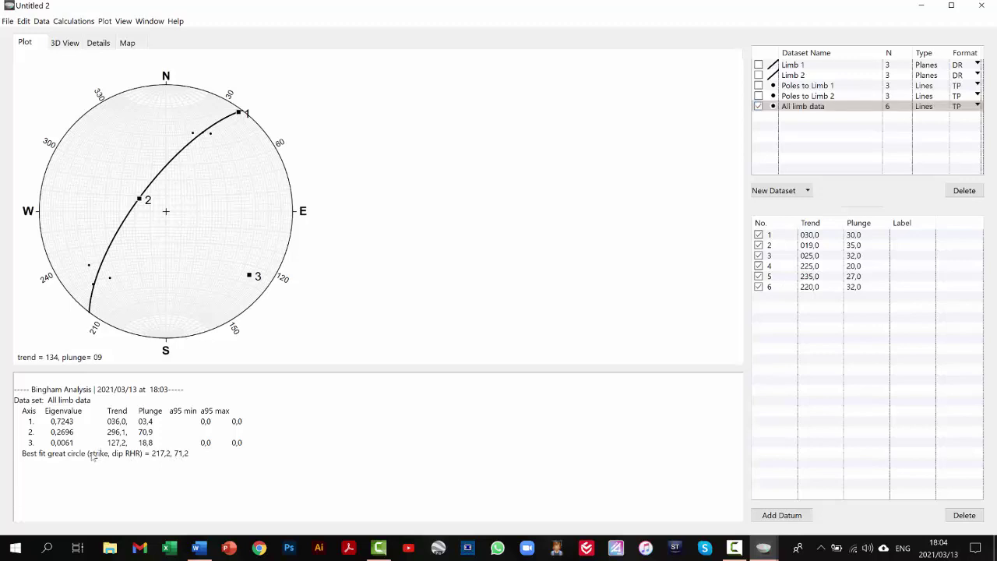
pyautogui.moveTo(90, 458); pyautogui.dragTo(141, 457)
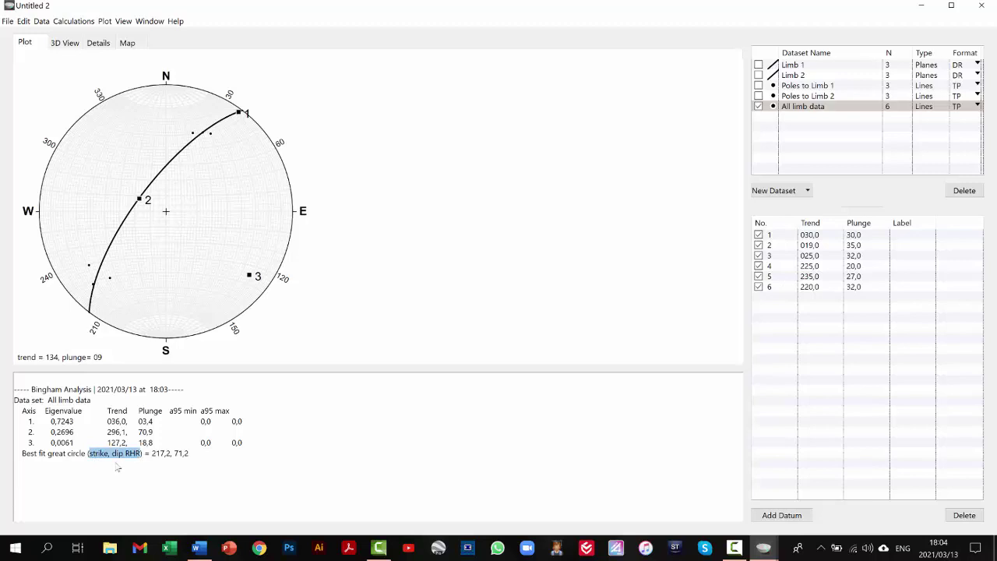
pyautogui.click(154, 453)
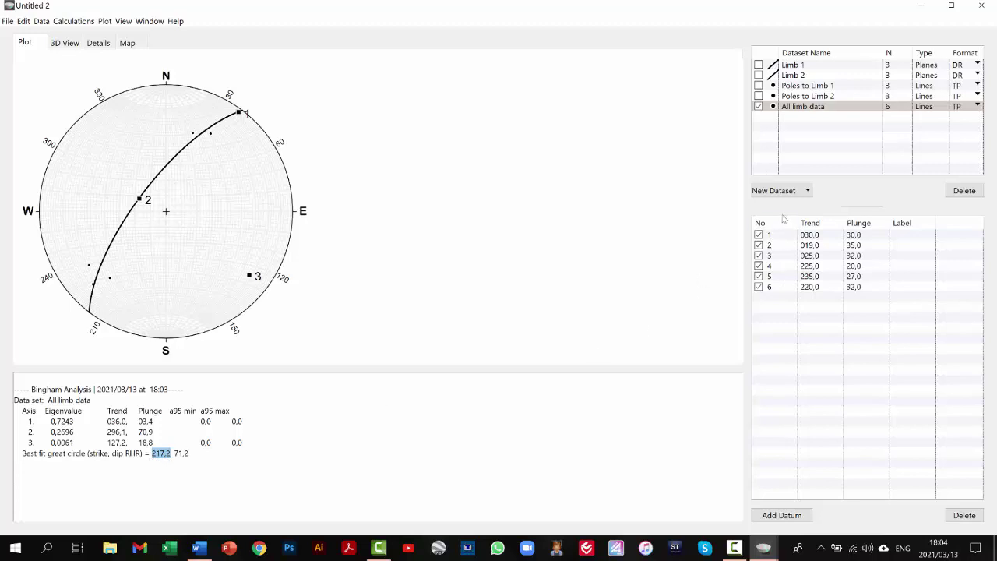
# - Create a new planes dataset named Pi plane
pyautogui.click(782, 191)
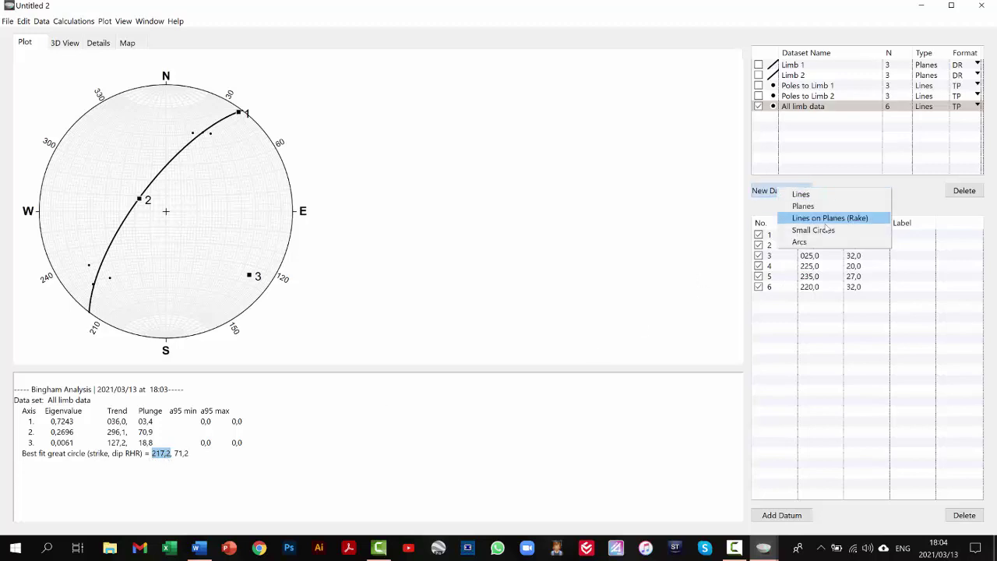
pyautogui.click(807, 205)
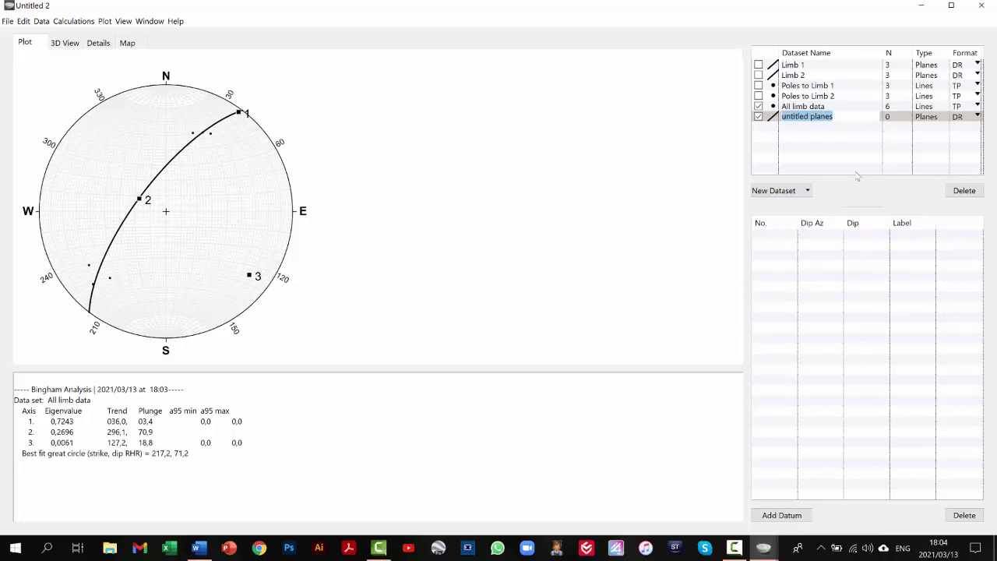
pyautogui.write('Pi')
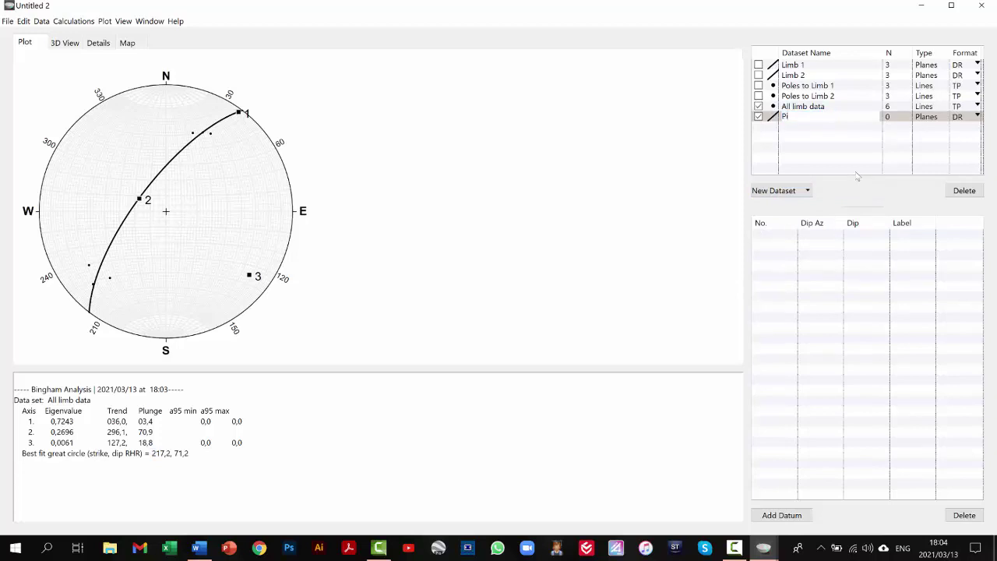
pyautogui.write(' plane')
pyautogui.click(776, 242)
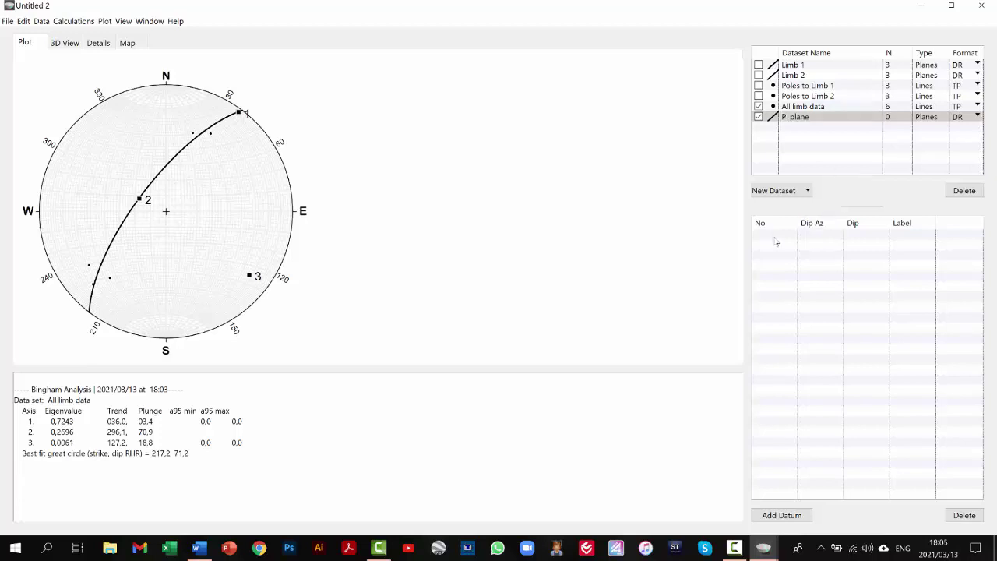
# - Add a plane to the Pi plane dataset with dip azimuth 307,2 and dip 71,2
pyautogui.click(783, 515)
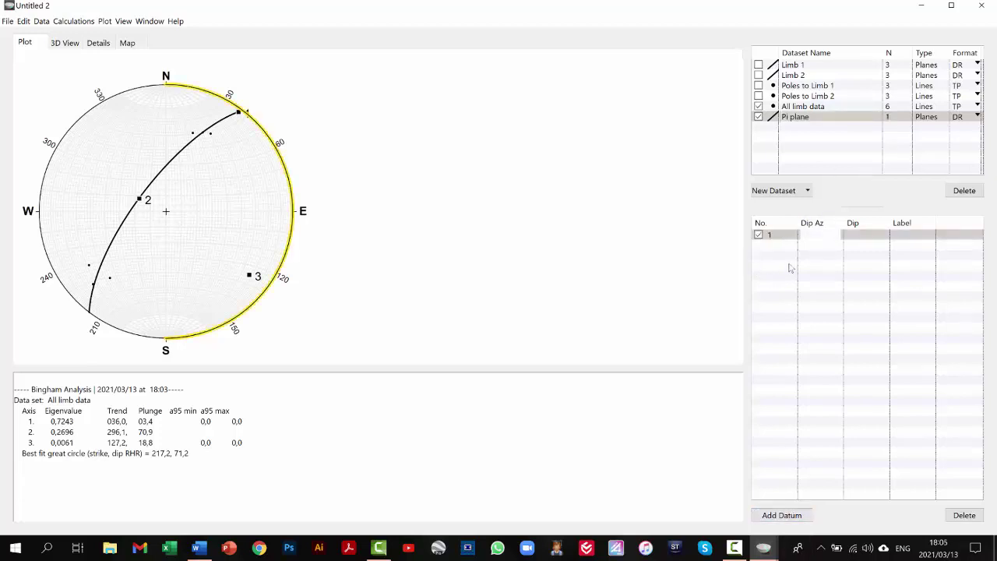
pyautogui.write('307,2')
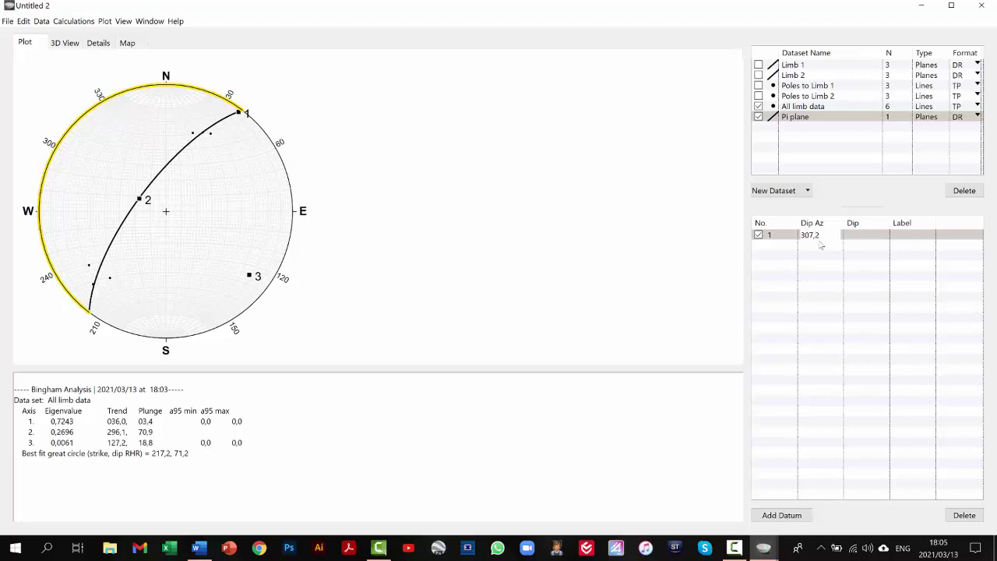
pyautogui.click(861, 239)
pyautogui.write('71')
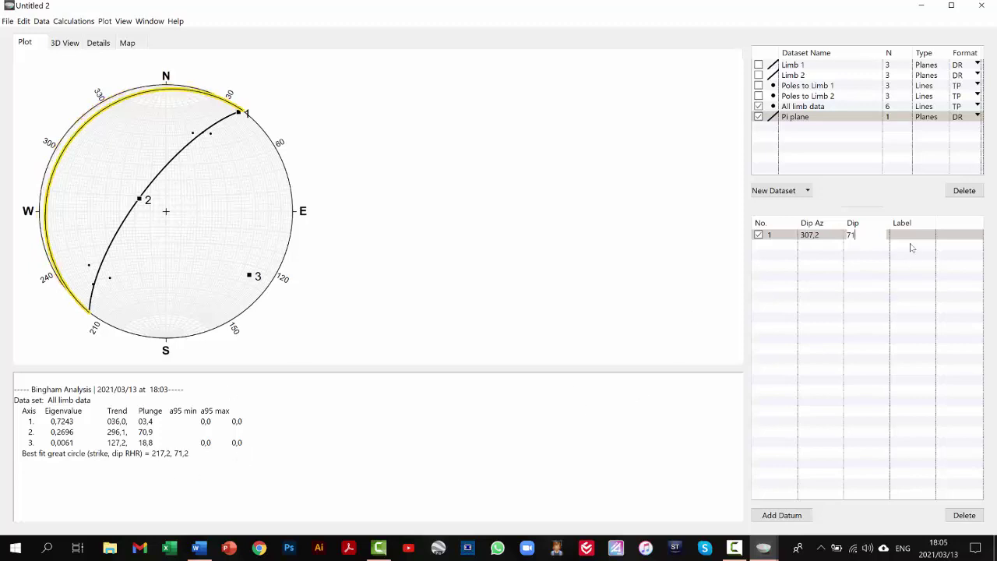
pyautogui.press('Return')
pyautogui.write('2')
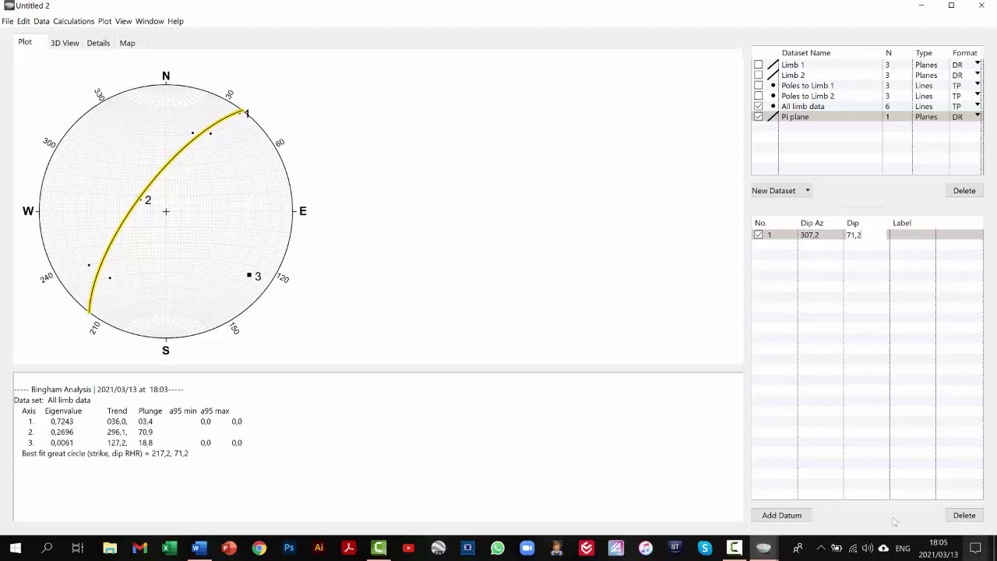
# - Label the plane Pi-plane and delete the surplus blank row from the dataset
pyautogui.doubleClick(916, 238)
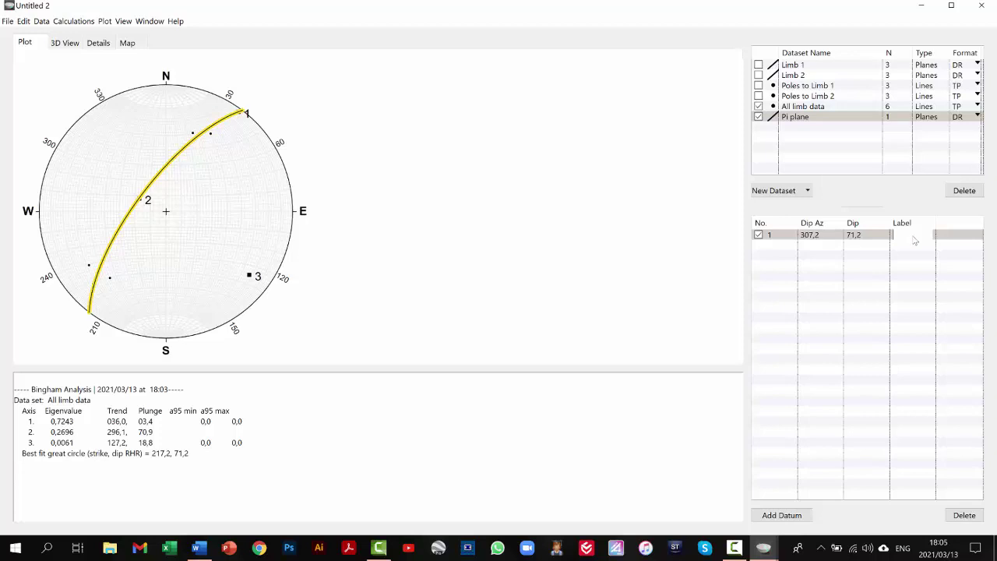
pyautogui.write('Pi-plane')
pyautogui.press('Return')
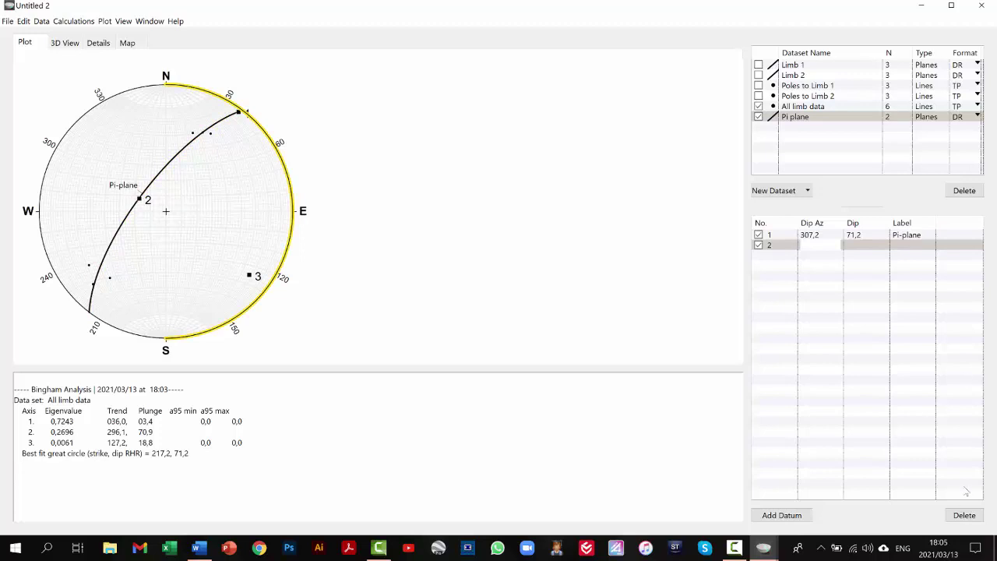
pyautogui.click(964, 515)
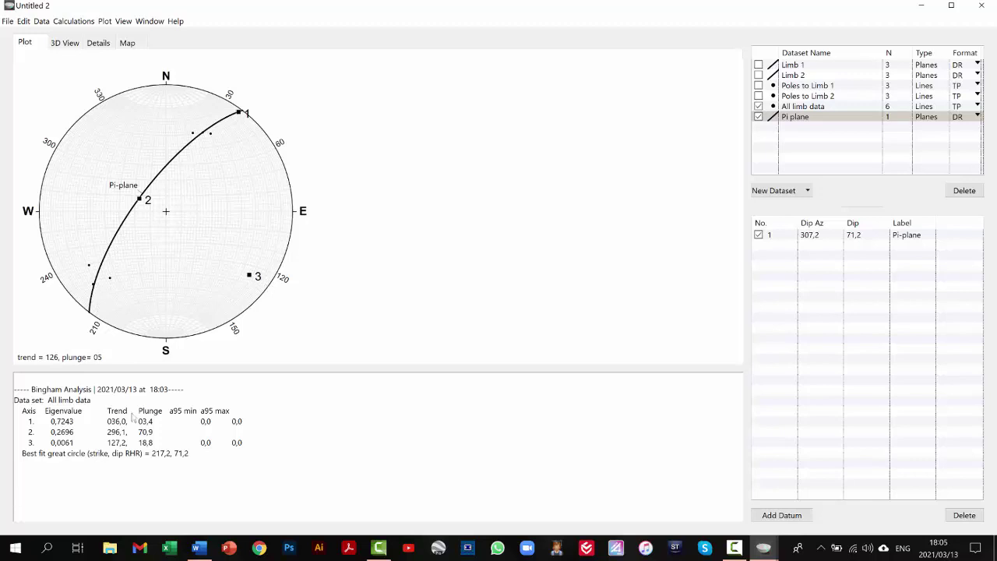
# - Check the trend and plunge of axis 3 in the Bingham analysis and create a new lines dataset named HL
pyautogui.moveTo(106, 443); pyautogui.dragTo(157, 447)
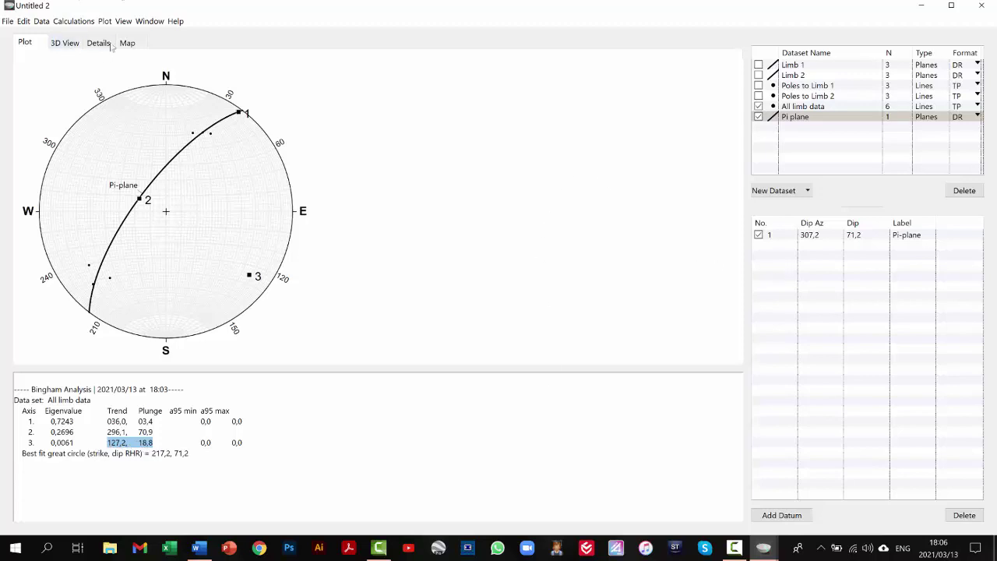
pyautogui.click(770, 191)
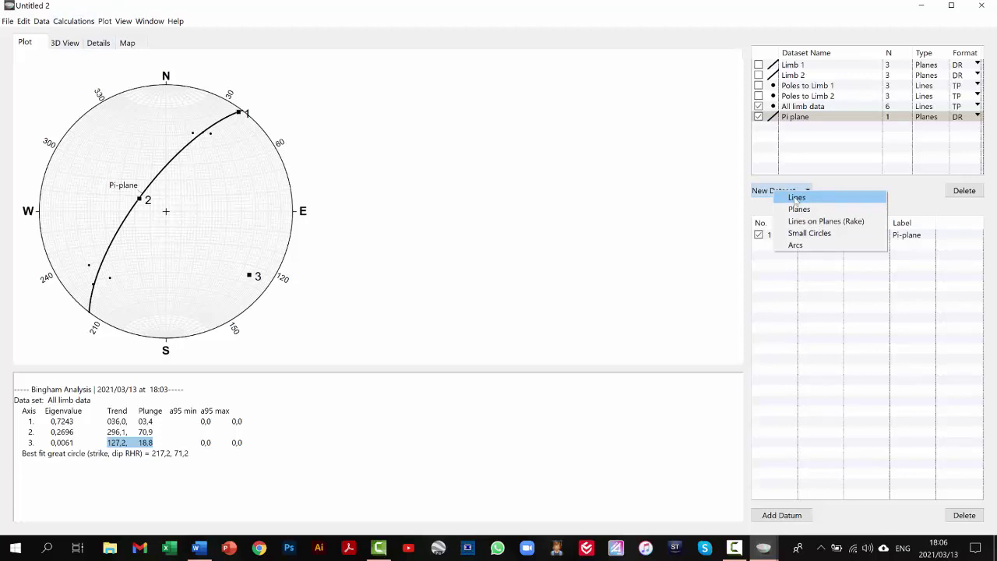
pyautogui.click(796, 197)
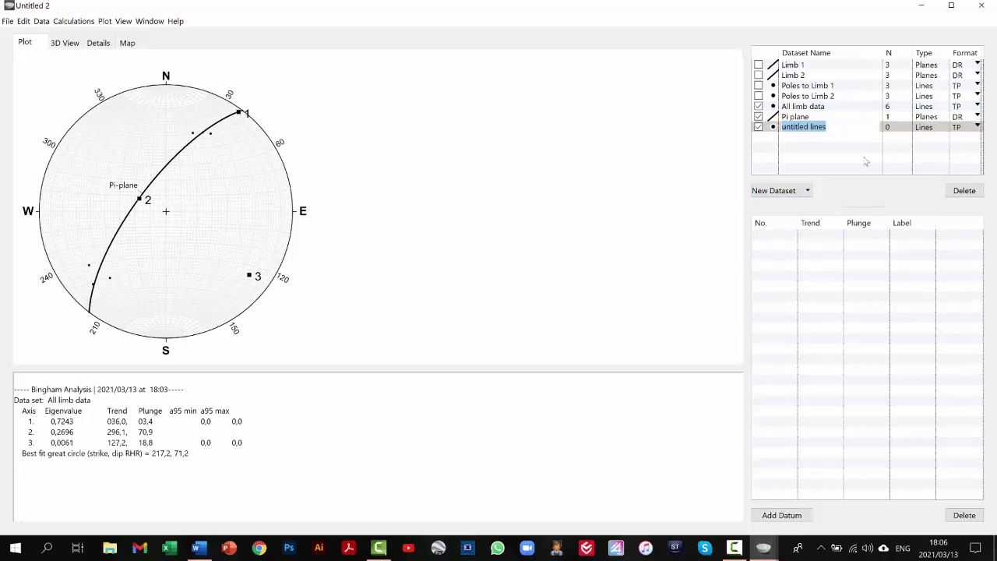
pyautogui.write('HL')
# - Add a line to the HL dataset with trend 127,2 and plunge 18,8, and delete the surplus blank row
pyautogui.click(782, 515)
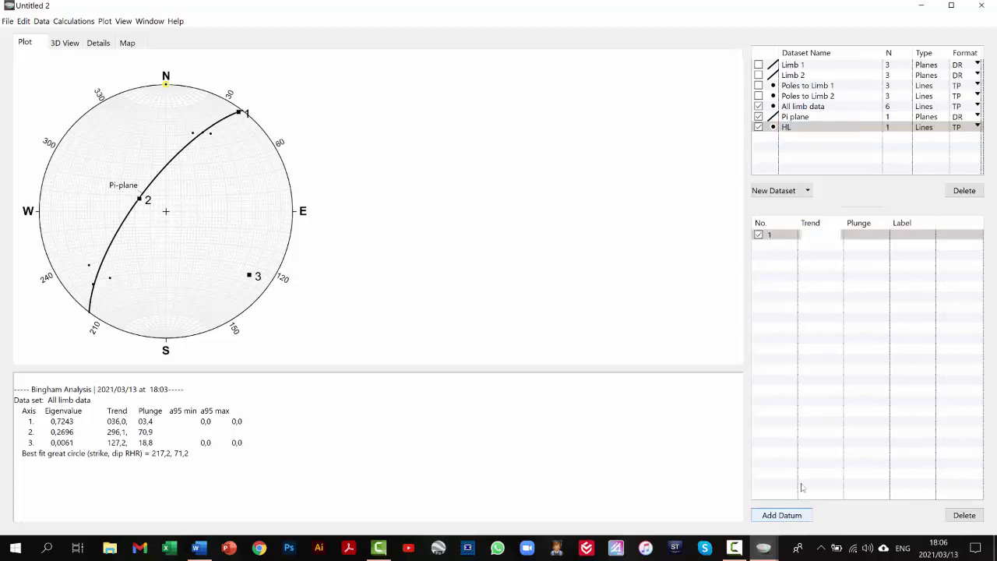
pyautogui.write('127,2')
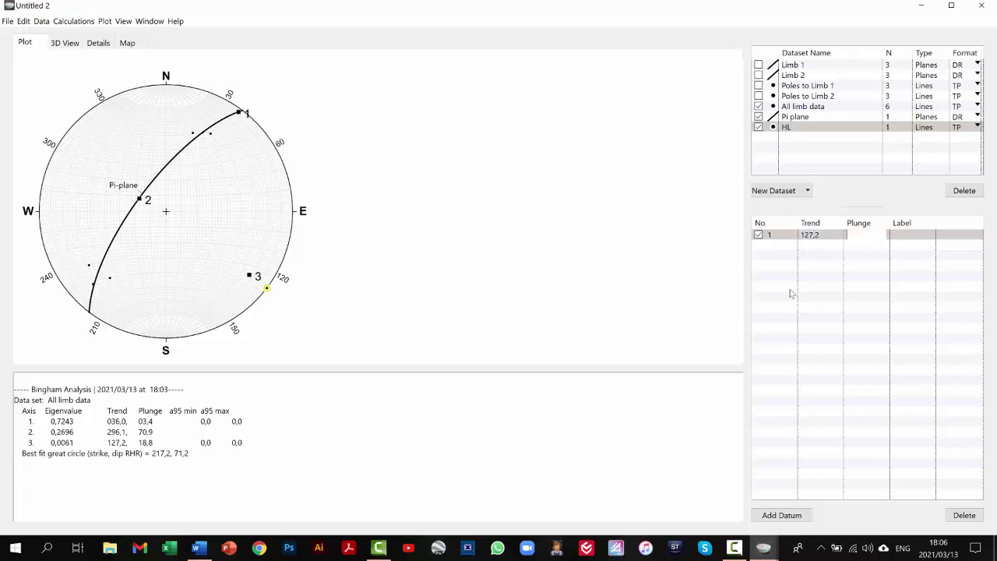
pyautogui.write('18,8')
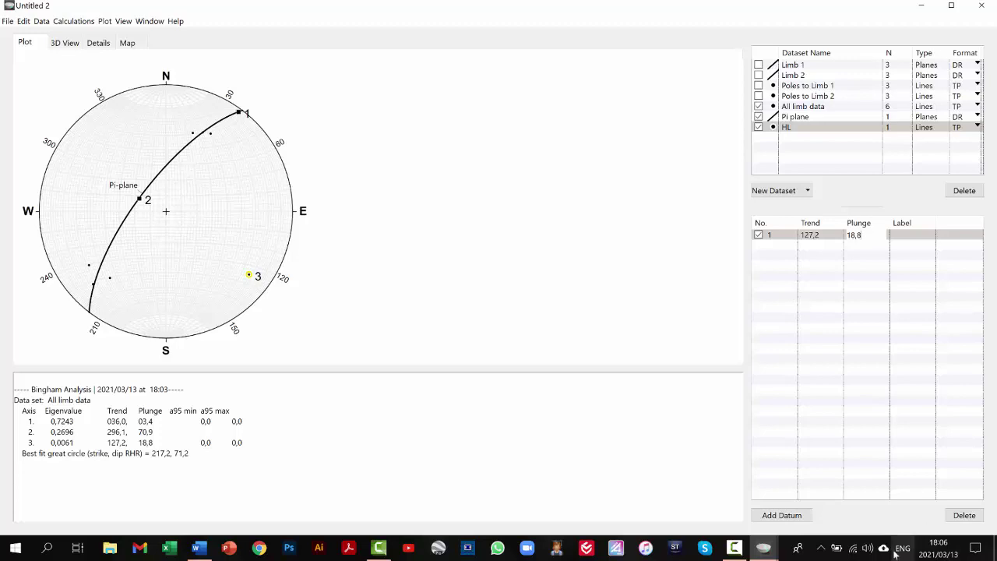
pyautogui.click(965, 515)
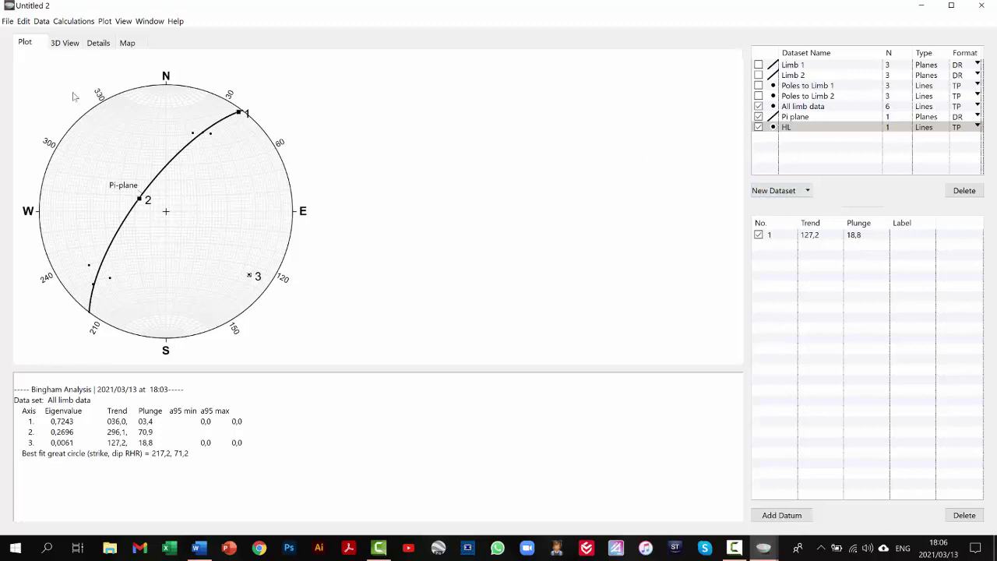
# - Turn off the cylindrical best fit display for all datasets on the stereonet
pyautogui.click(104, 22)
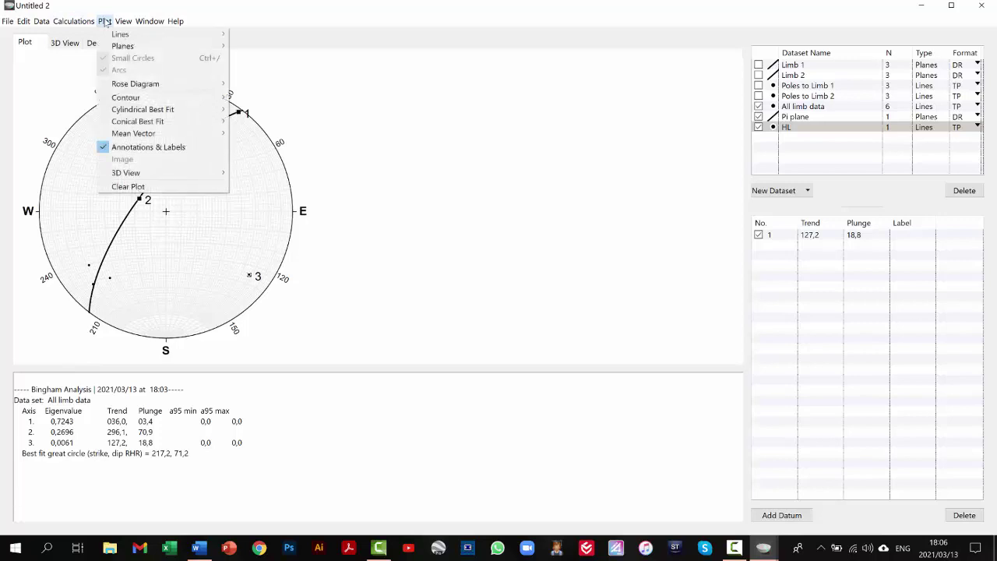
pyautogui.moveTo(163, 108)
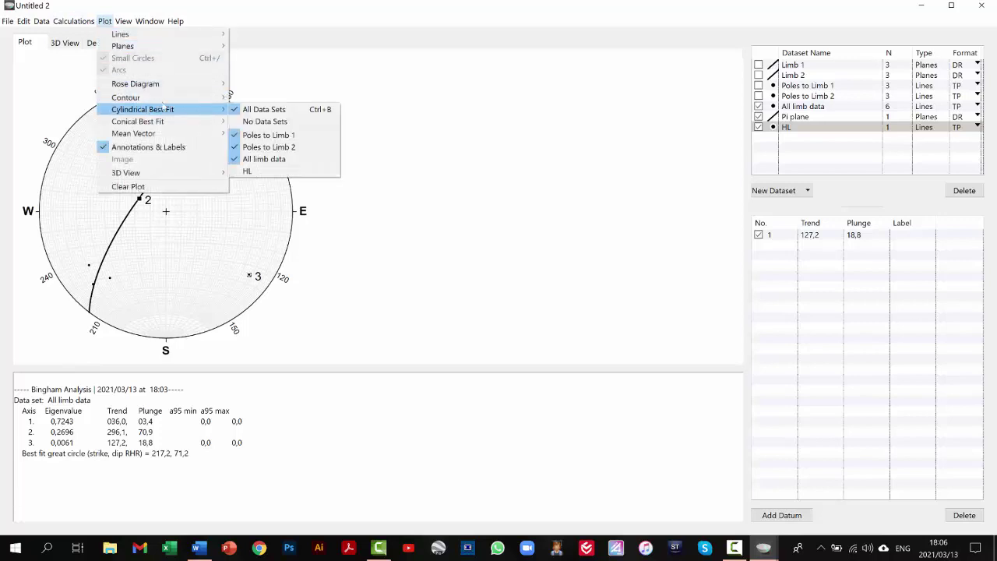
pyautogui.click(237, 124)
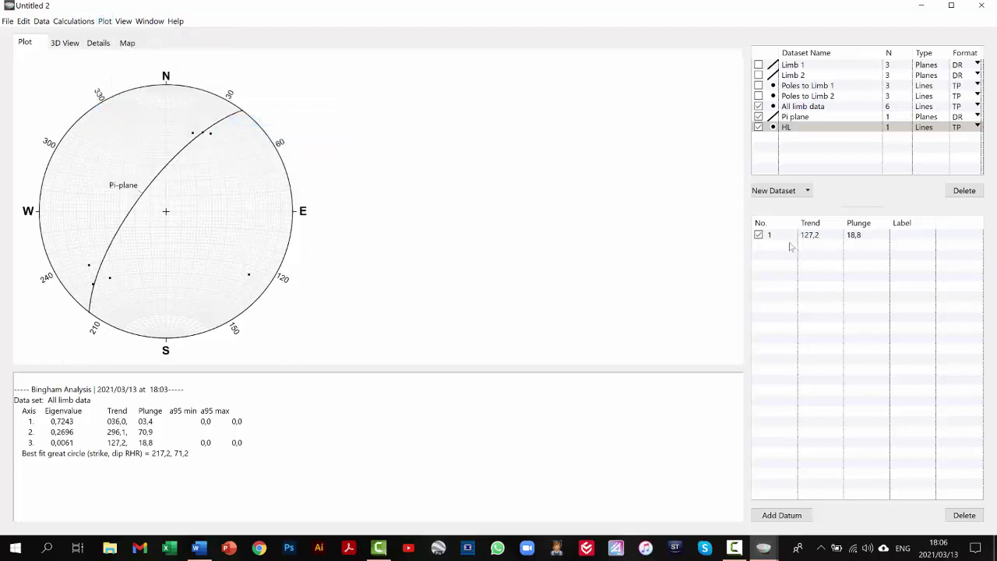
# - Label the line in the HL dataset HL and delete the surplus blank row
pyautogui.doubleClick(793, 125)
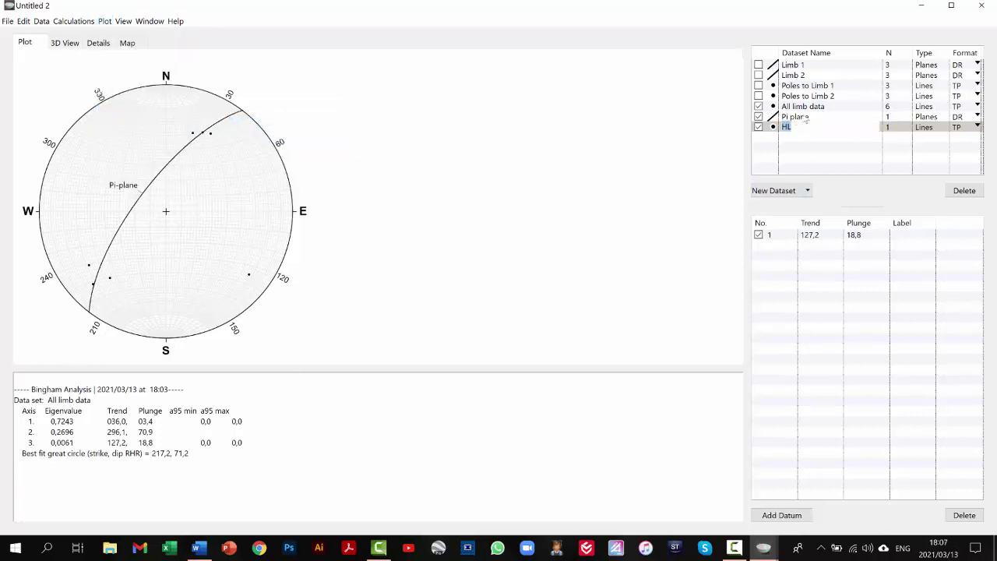
pyautogui.click(804, 118)
pyautogui.click(803, 128)
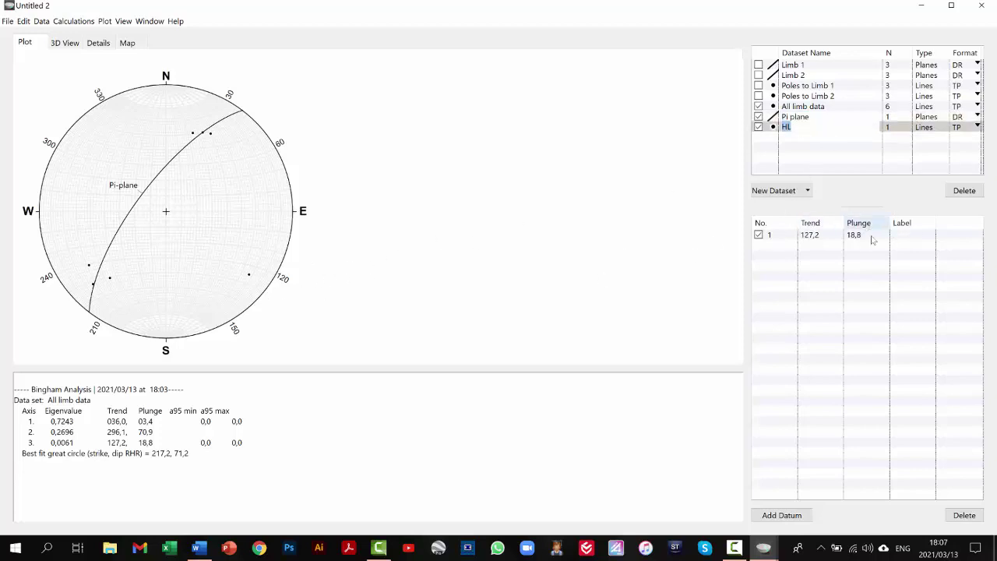
pyautogui.click(907, 236)
pyautogui.click(906, 236)
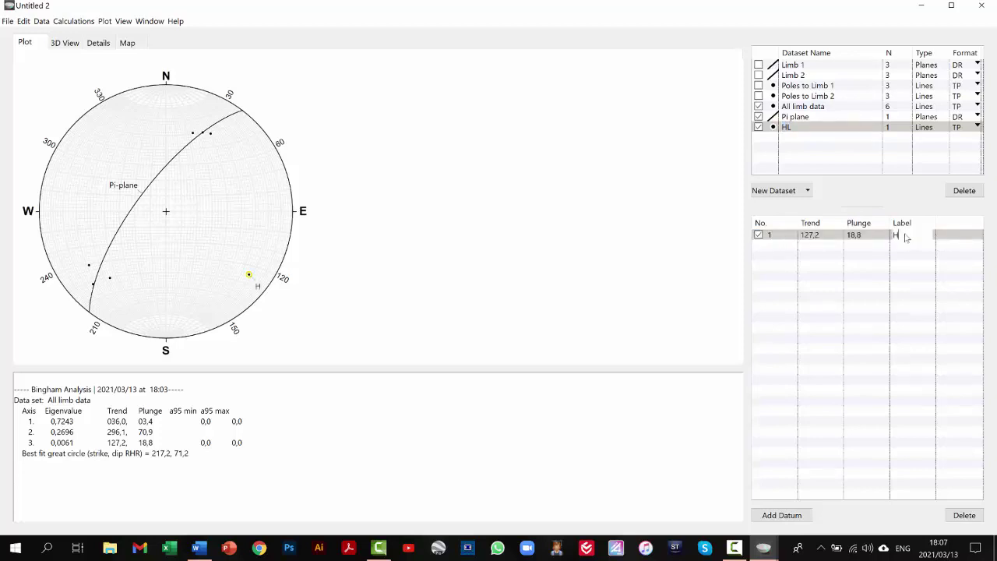
pyautogui.press('Return')
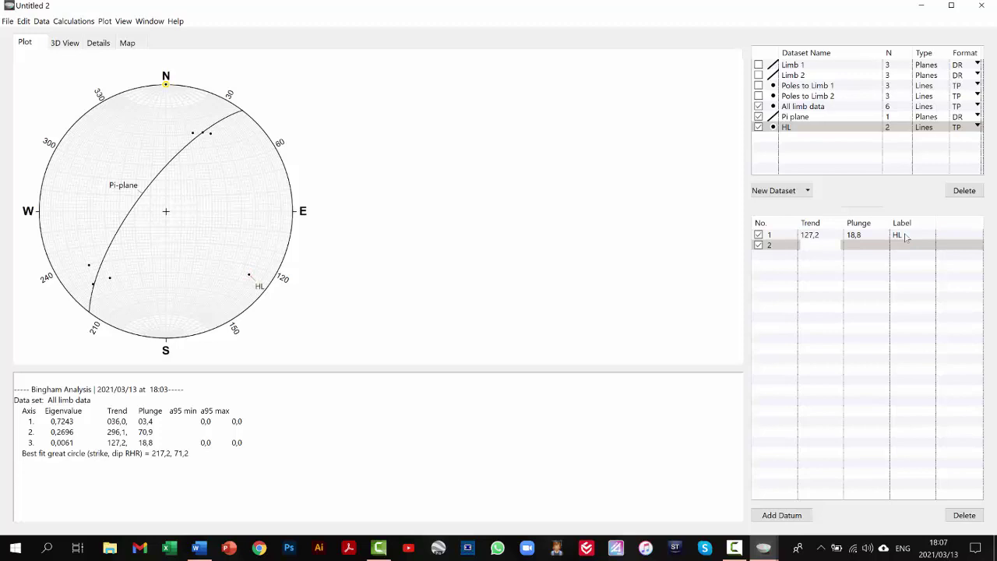
pyautogui.click(965, 515)
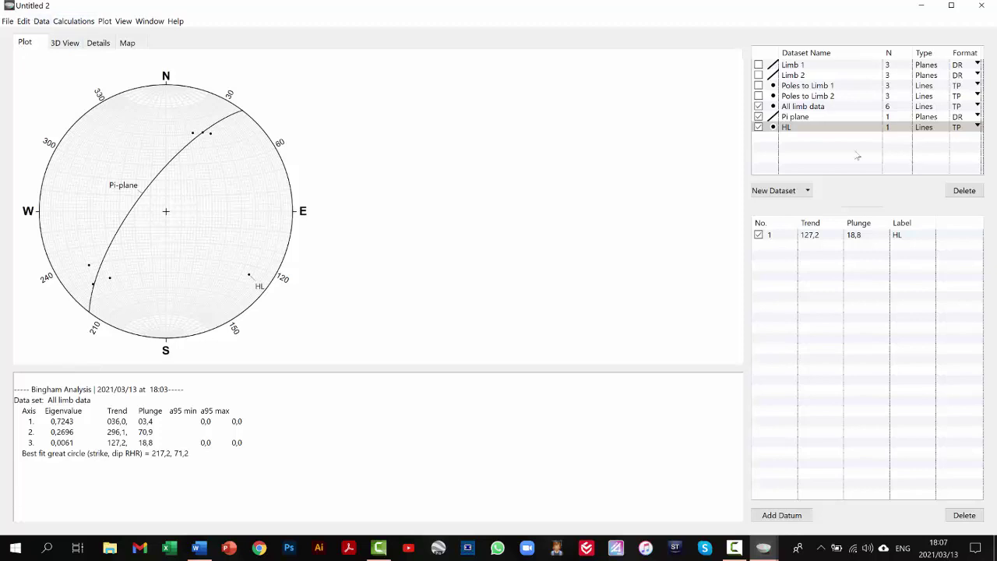
# - Create a new lines dataset named Str AS
pyautogui.click(783, 190)
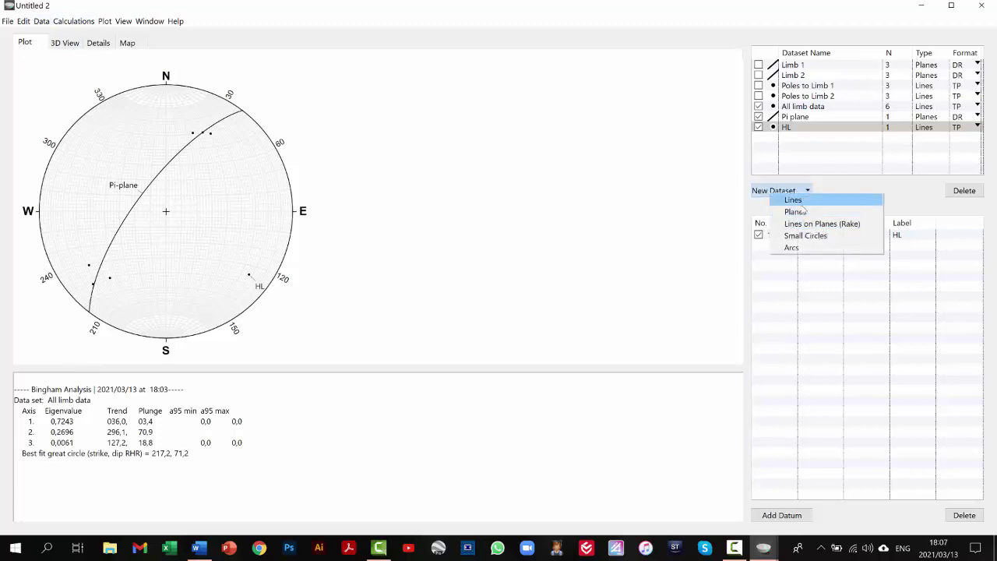
pyautogui.click(801, 201)
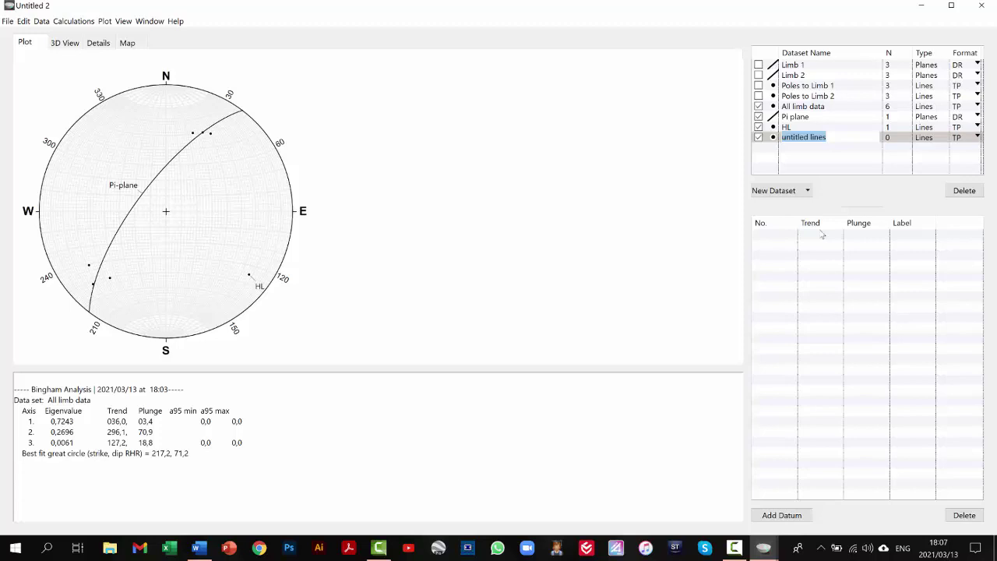
pyautogui.write('Str AS')
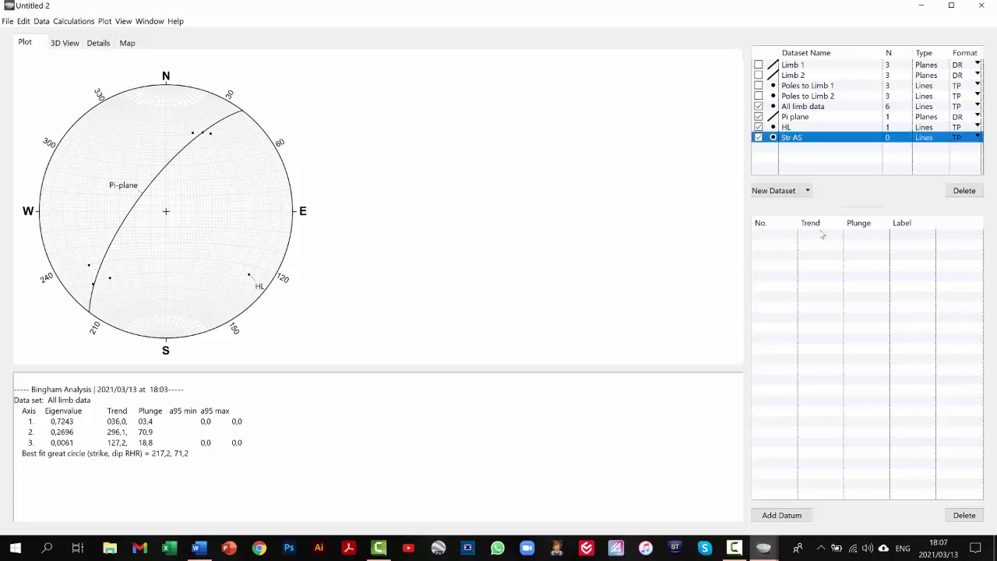
# - Add a line to Str AS with trend 304, plunge 0 and label St AS, and delete the surplus blank row
pyautogui.click(781, 515)
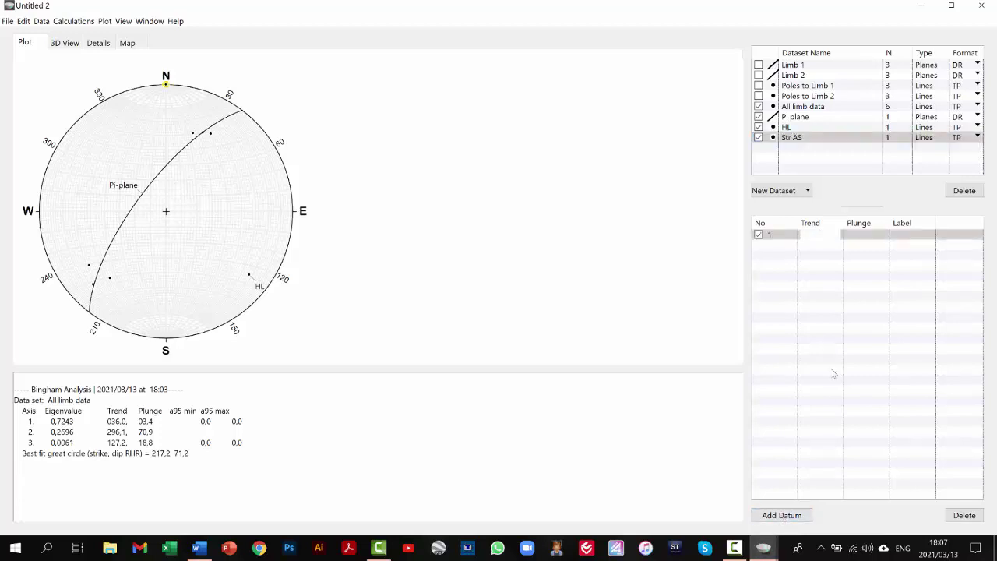
pyautogui.write('304')
pyautogui.press('Tab')
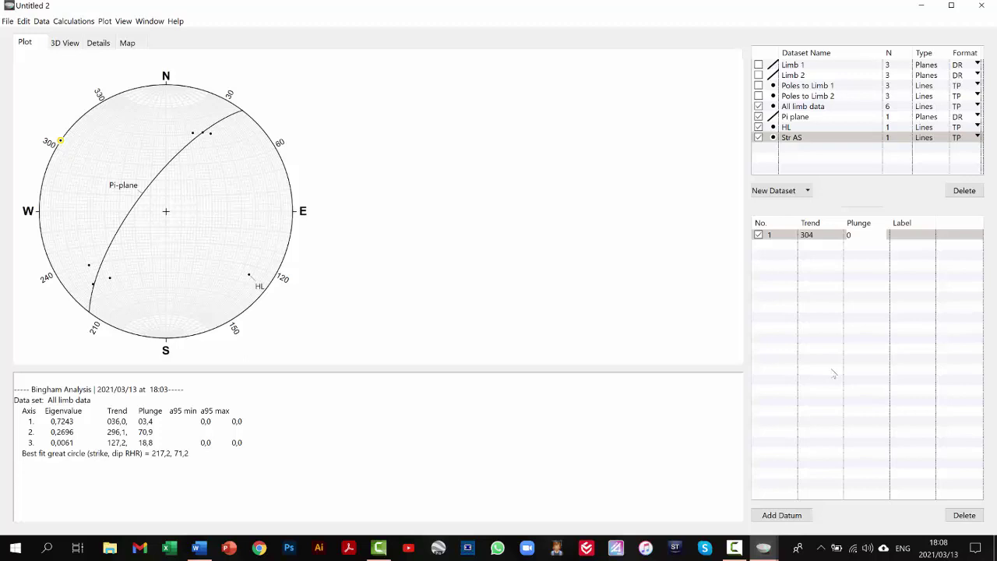
pyautogui.click(904, 240)
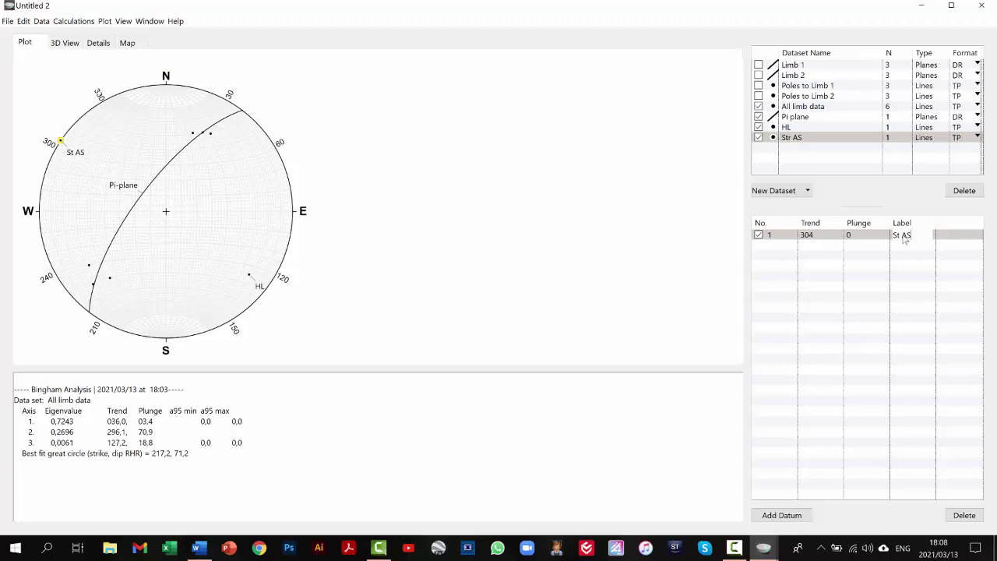
pyautogui.press('Return')
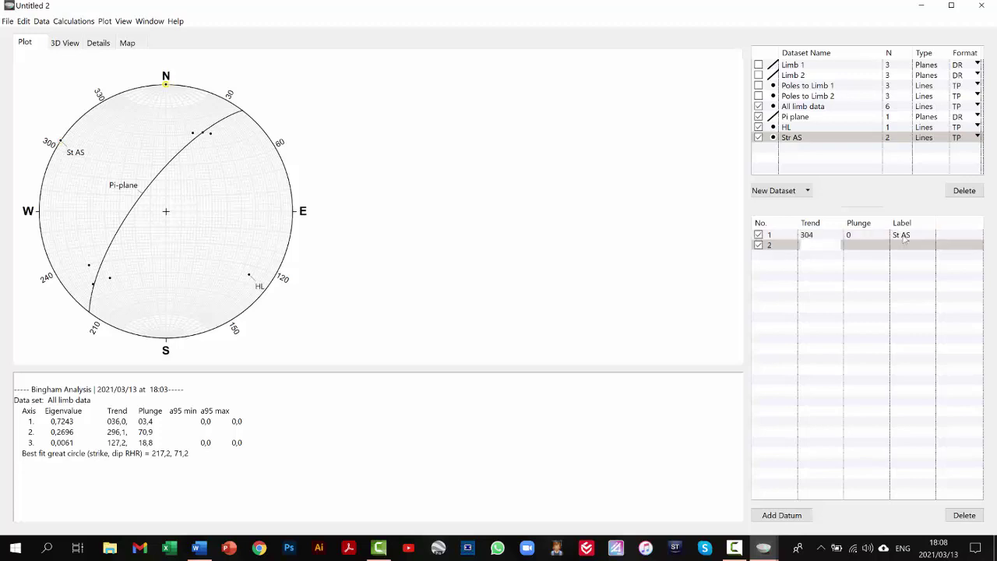
pyautogui.click(962, 519)
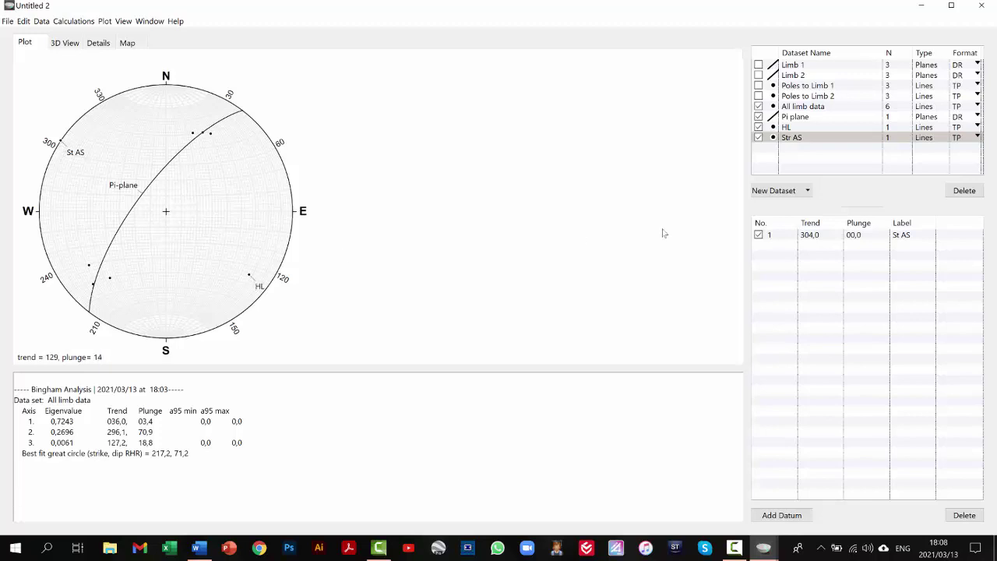
# - Merge the HL dataset with the Str AS dataset into a new lines dataset
pyautogui.click(770, 137)
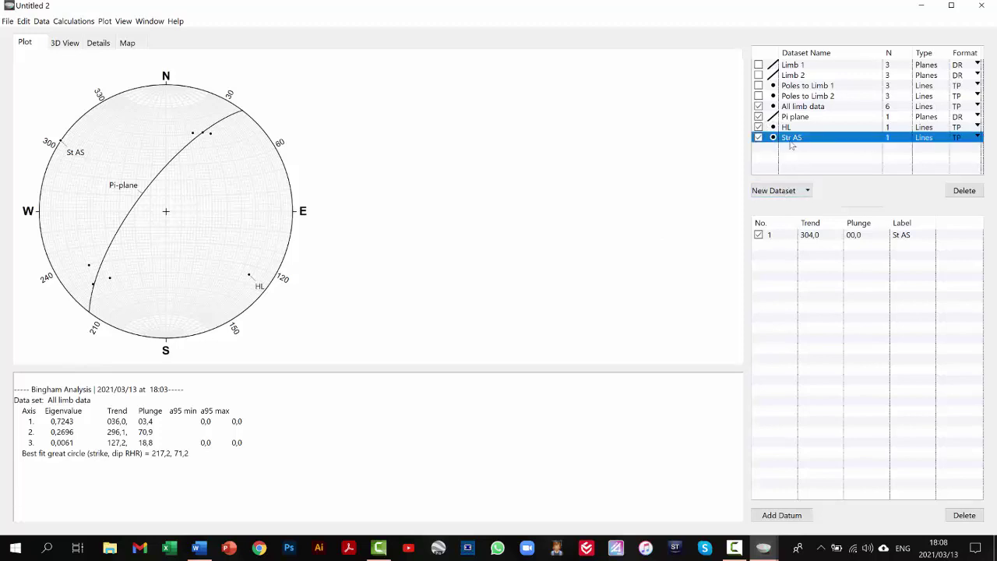
pyautogui.doubleClick(826, 127)
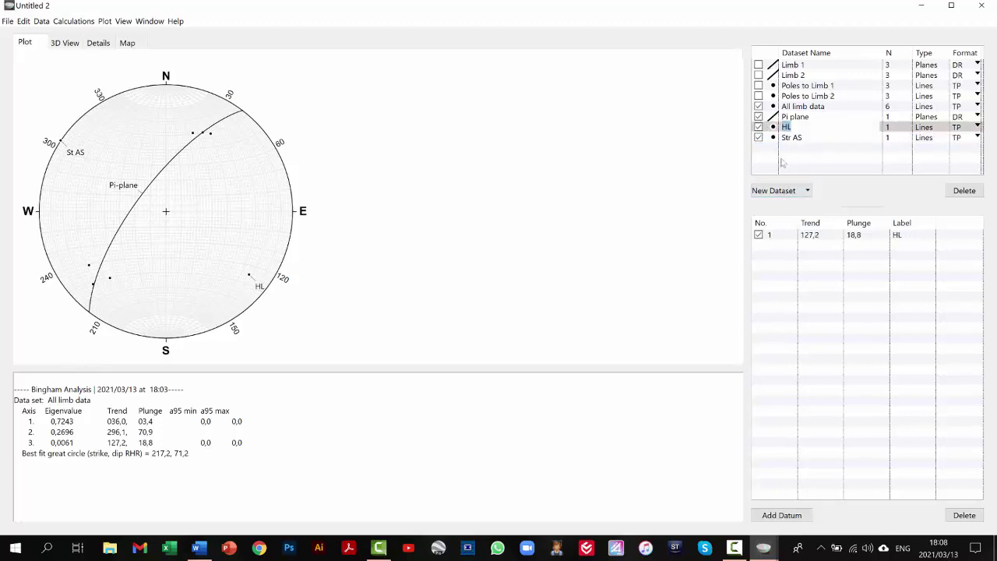
pyautogui.rightClick(798, 128)
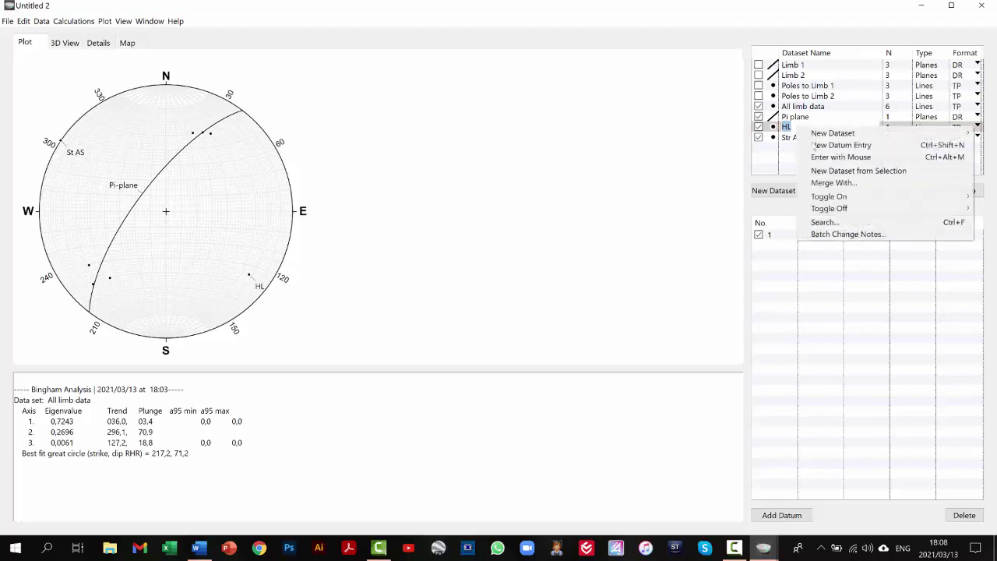
pyautogui.click(837, 184)
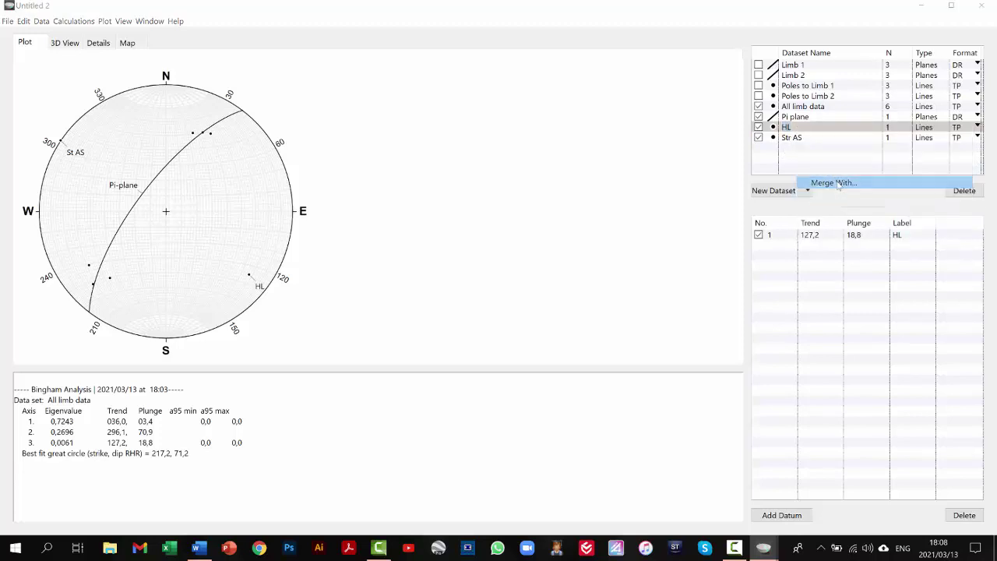
pyautogui.click(498, 116)
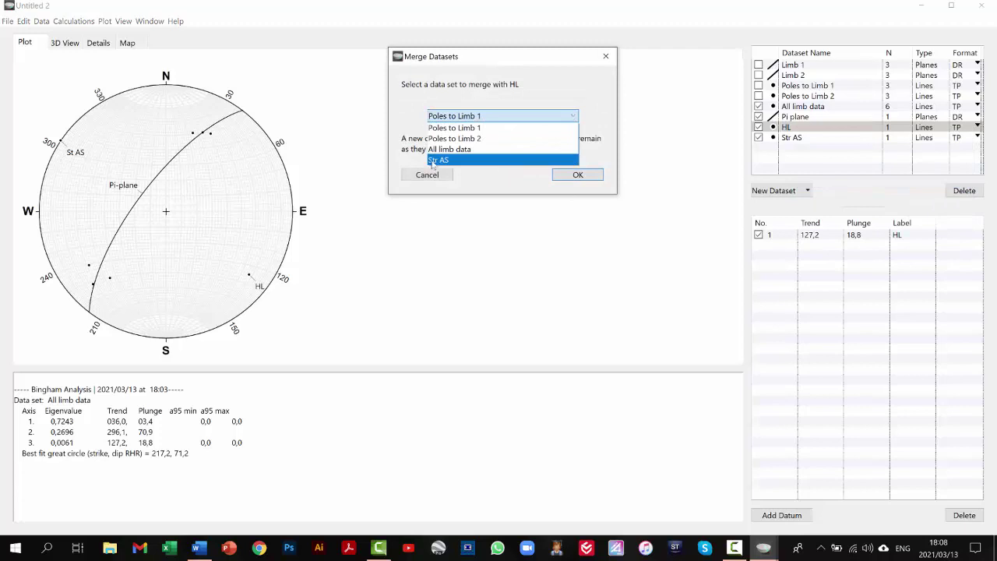
pyautogui.click(495, 160)
pyautogui.click(577, 174)
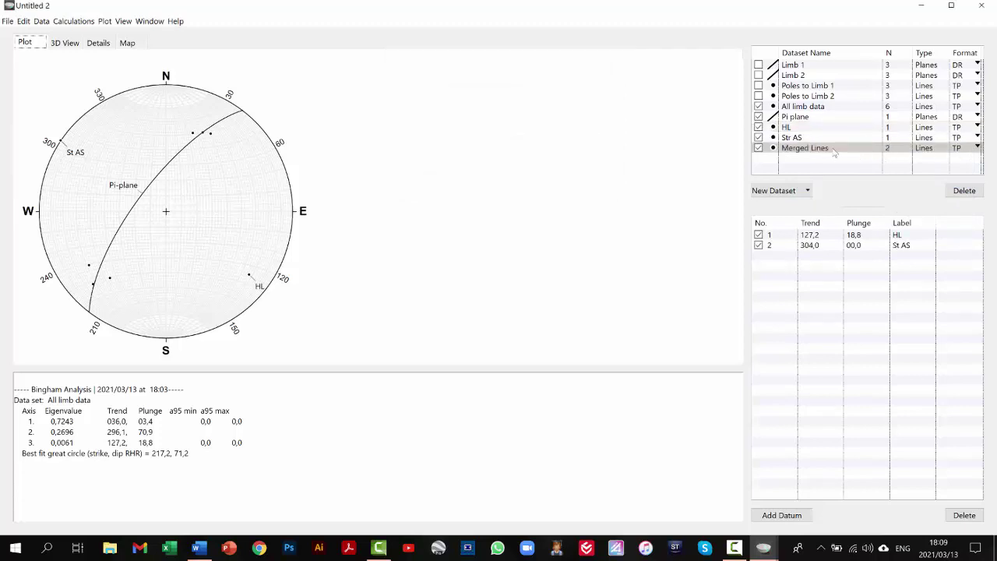
# - Hide the Str AS, HL, Pi plane and All limb data datasets, leaving only Merged Lines plotted
pyautogui.click(760, 147)
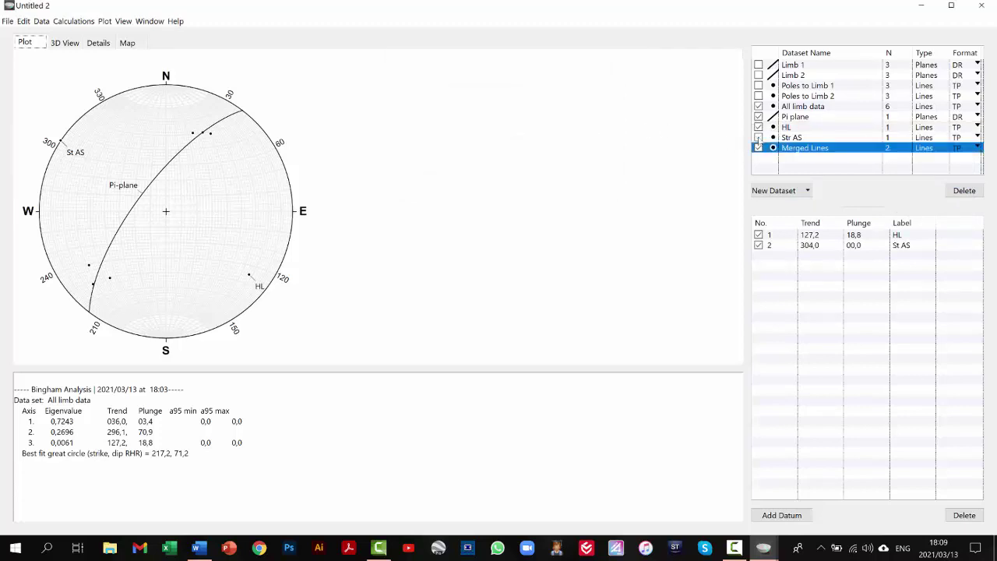
pyautogui.click(758, 127)
pyautogui.click(758, 116)
pyautogui.click(758, 106)
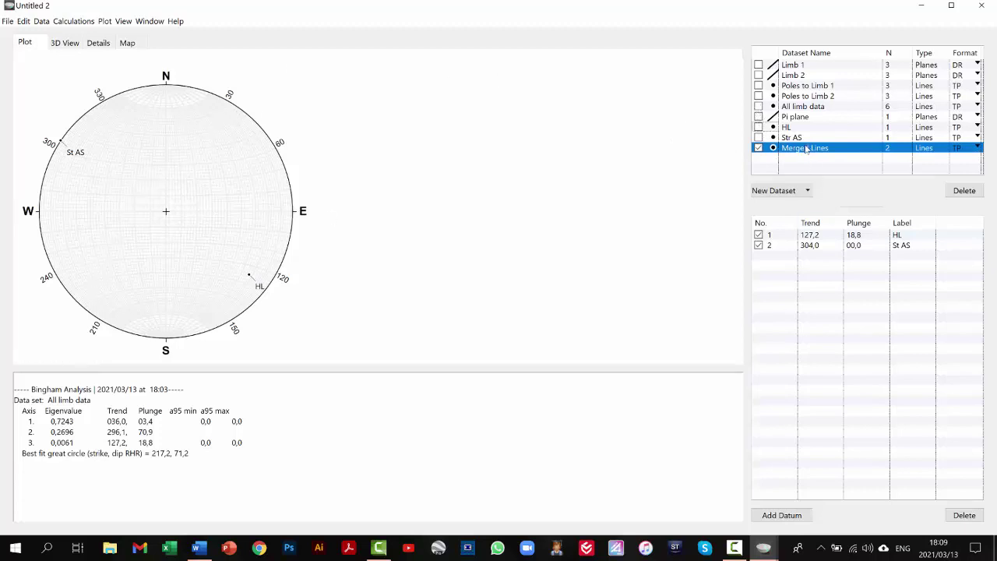
# - Plot the cylindrical best fit through the HL and St AS lines of the Merged Lines dataset
pyautogui.click(825, 236)
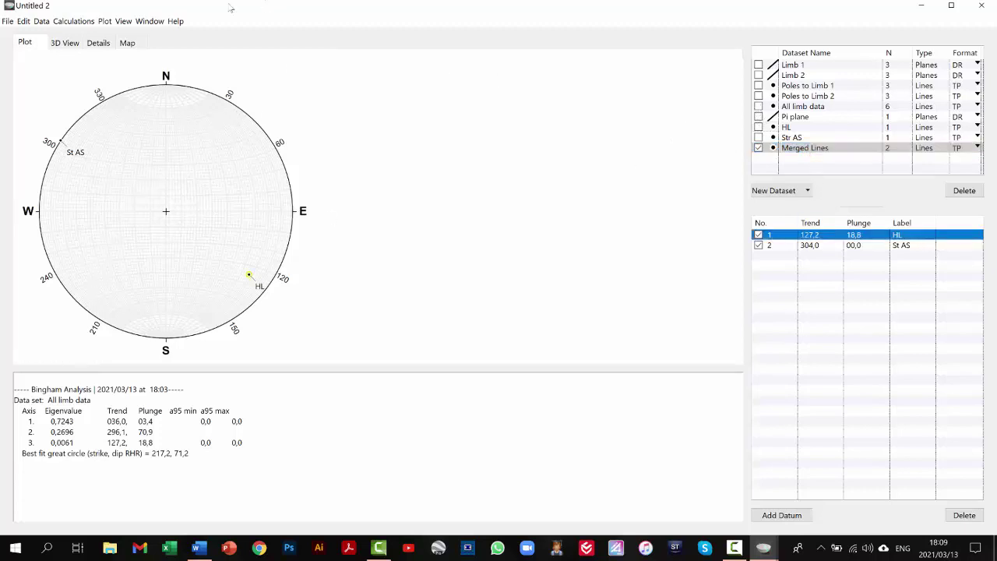
pyautogui.click(106, 22)
pyautogui.moveTo(142, 114)
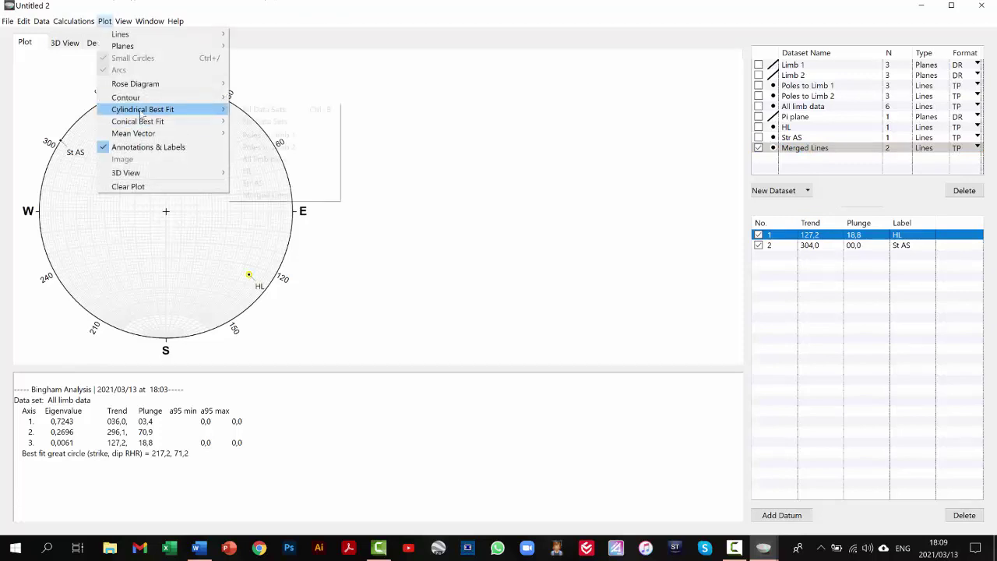
pyautogui.click(274, 114)
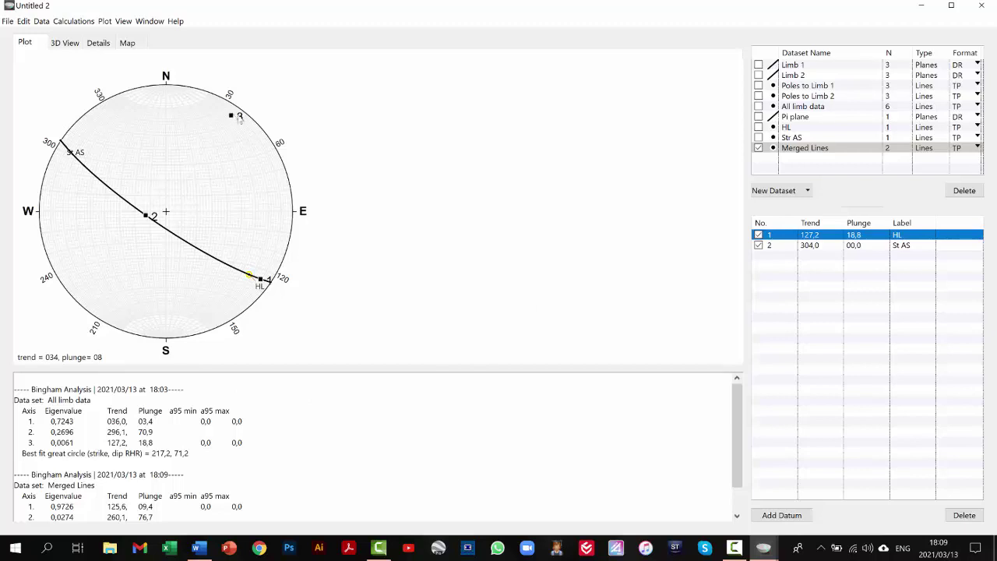
# - Create a new planes dataset named AS and add an empty datum to it
pyautogui.click(799, 192)
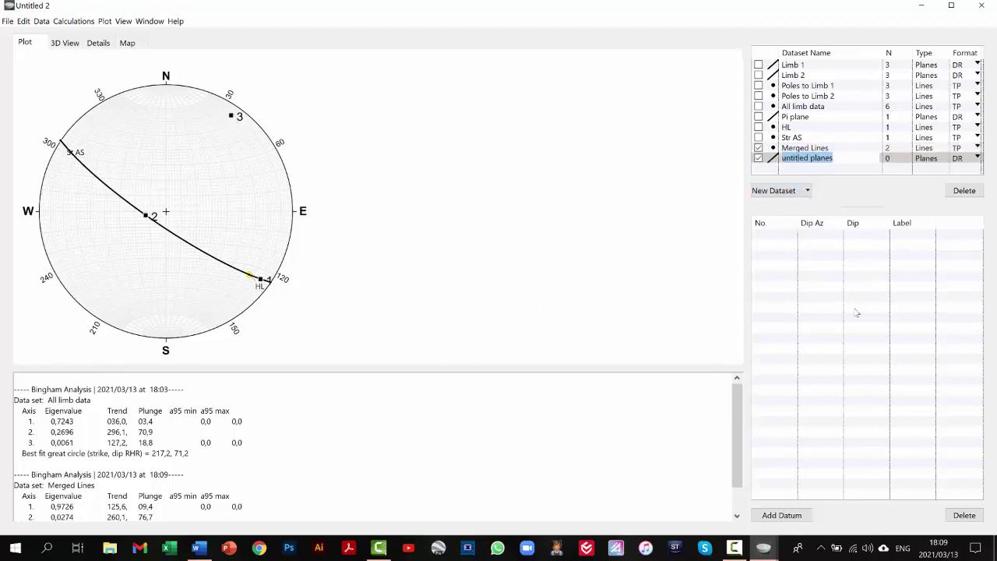
pyautogui.write('AS')
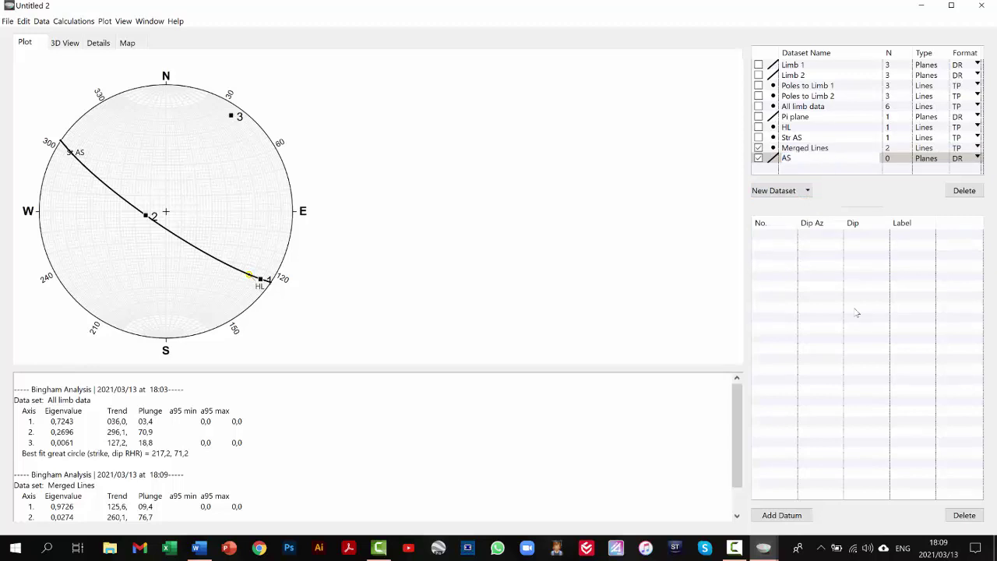
pyautogui.click(781, 515)
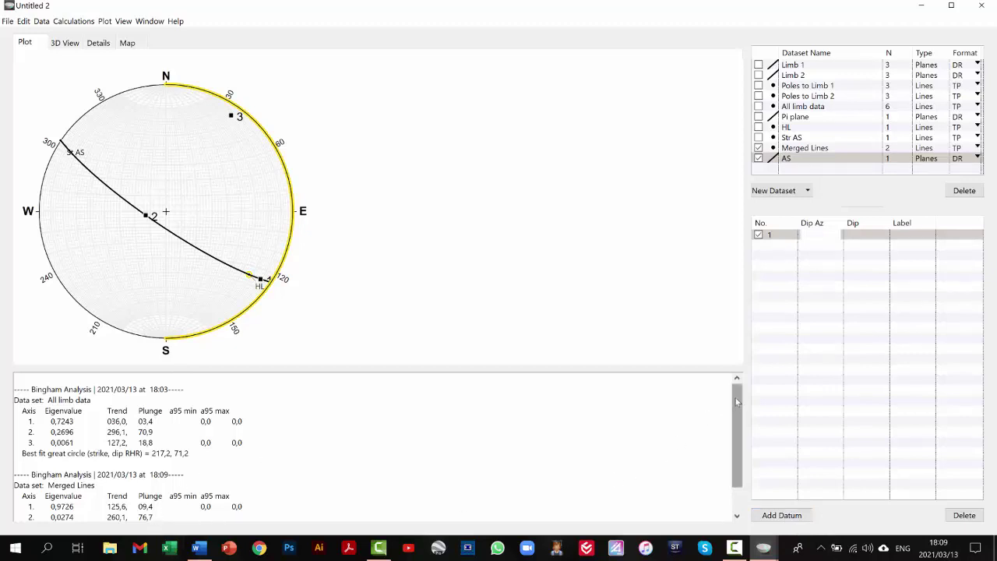
# - Enter the Merged Lines best-fit plane as the AS datum, with dip azimuth 214 and dip 80,7, and remove the extra empty row
pyautogui.scroll(-1, 735, 397)
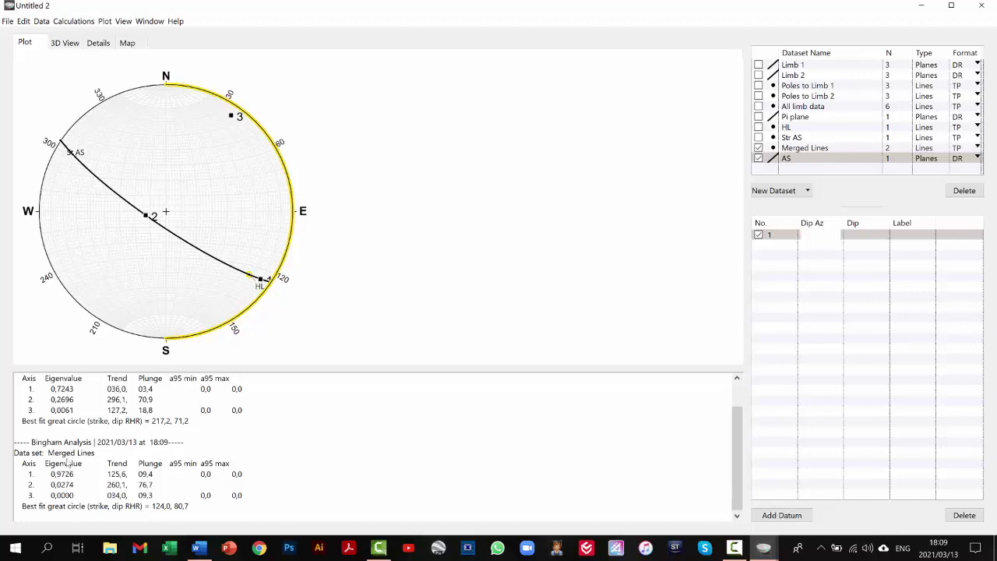
pyautogui.tripleClick(45, 455)
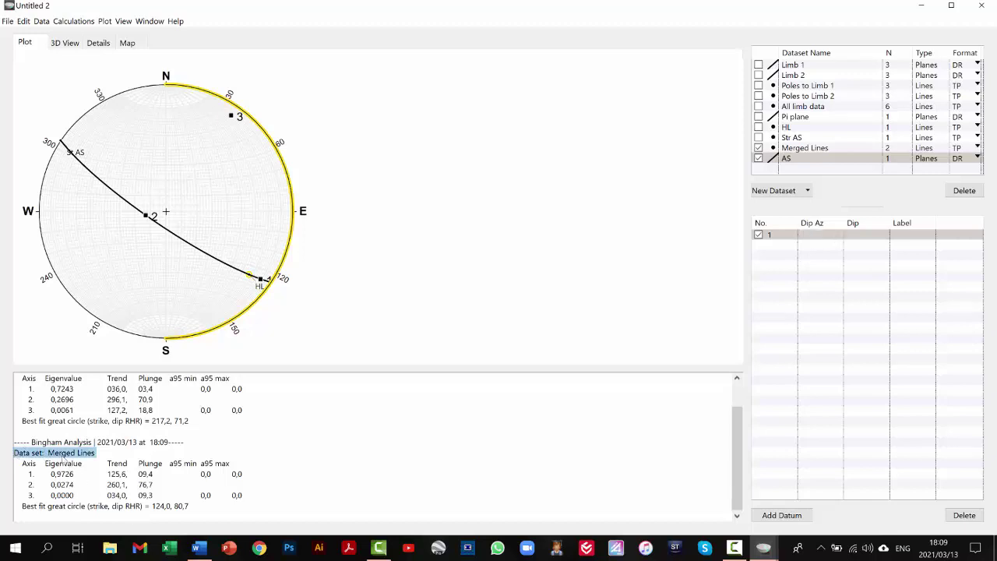
pyautogui.click(154, 515)
pyautogui.moveTo(153, 508); pyautogui.dragTo(193, 507)
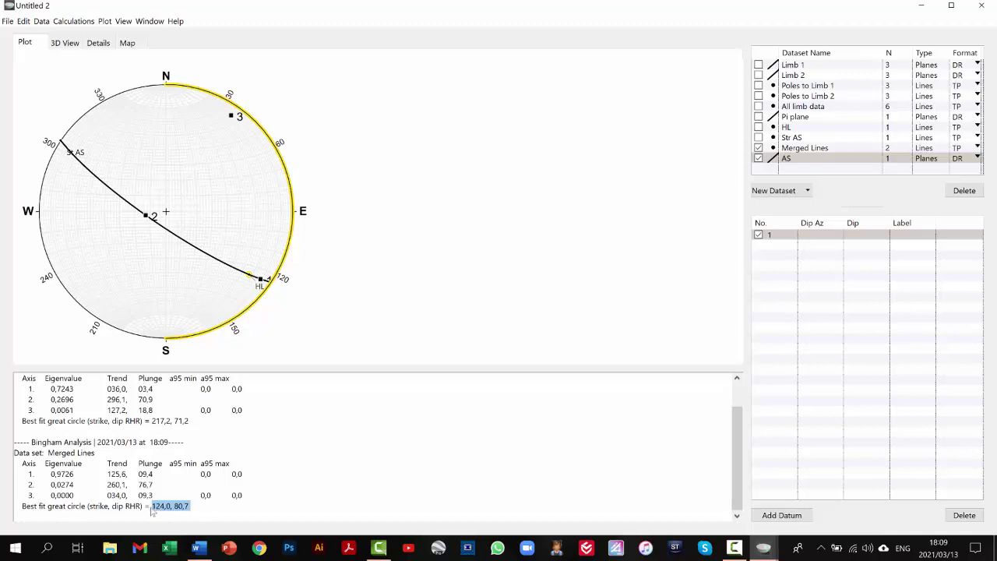
pyautogui.doubleClick(818, 234)
pyautogui.write('21')
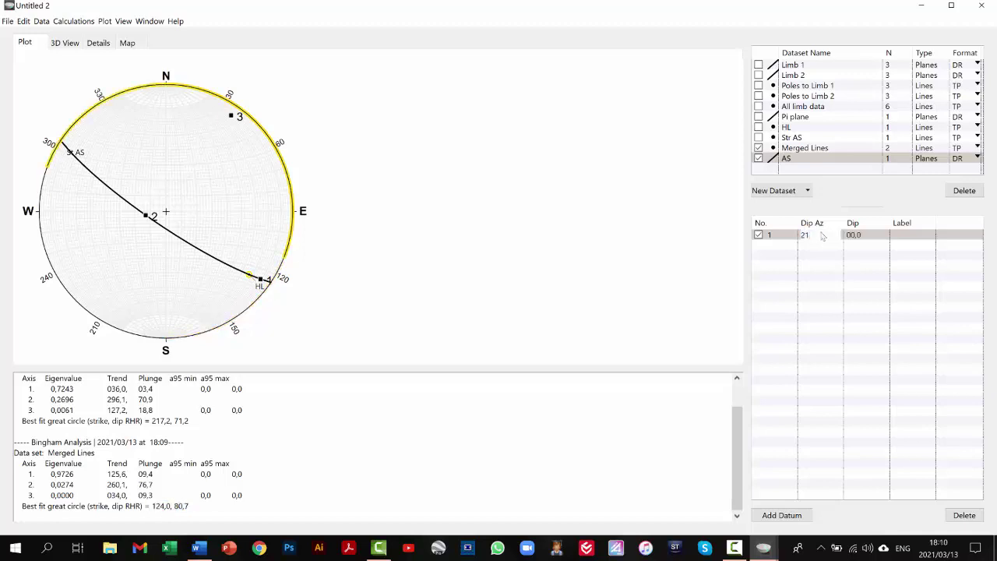
pyautogui.write('4')
pyautogui.press('Tab')
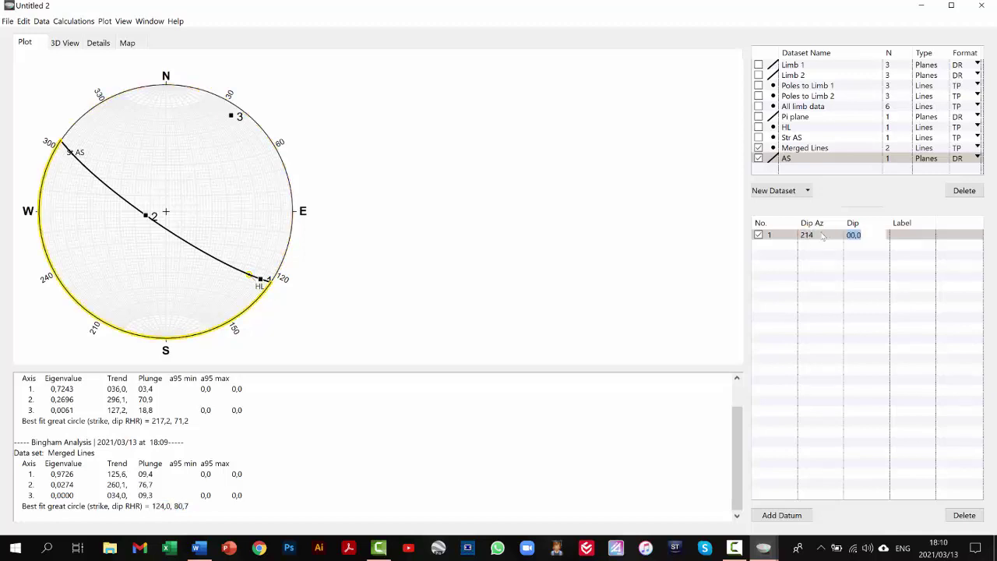
pyautogui.write('80')
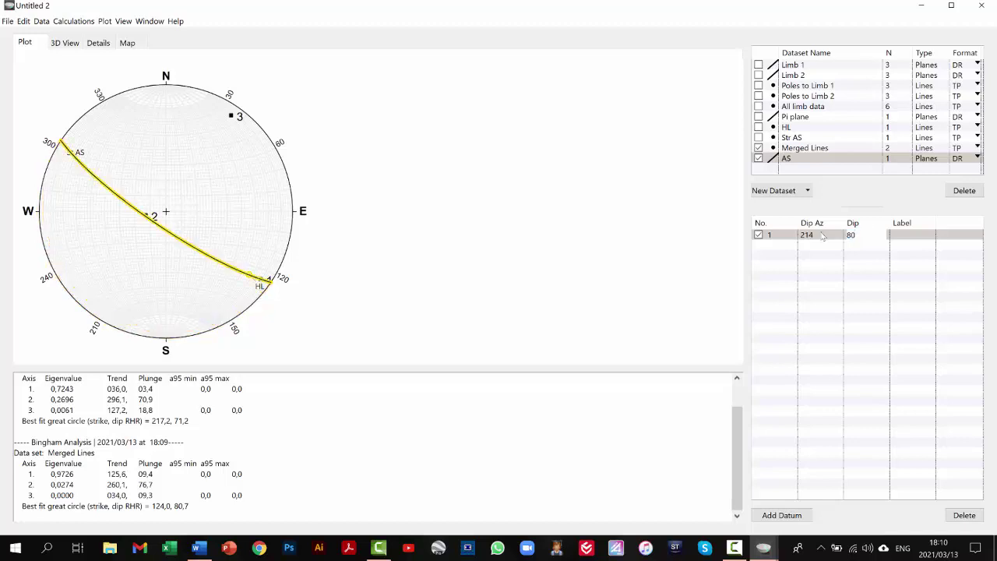
pyautogui.write(',7')
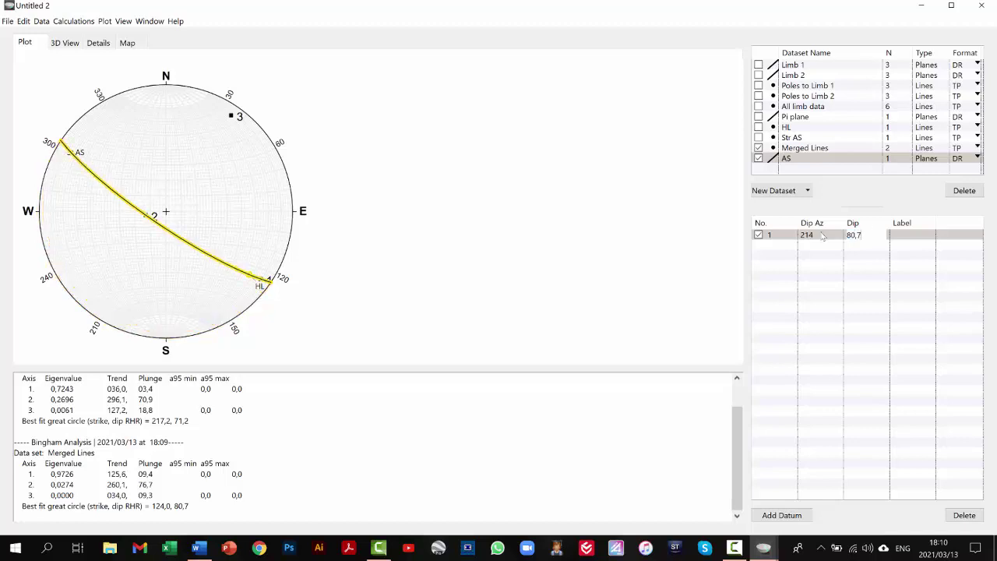
pyautogui.press('Return')
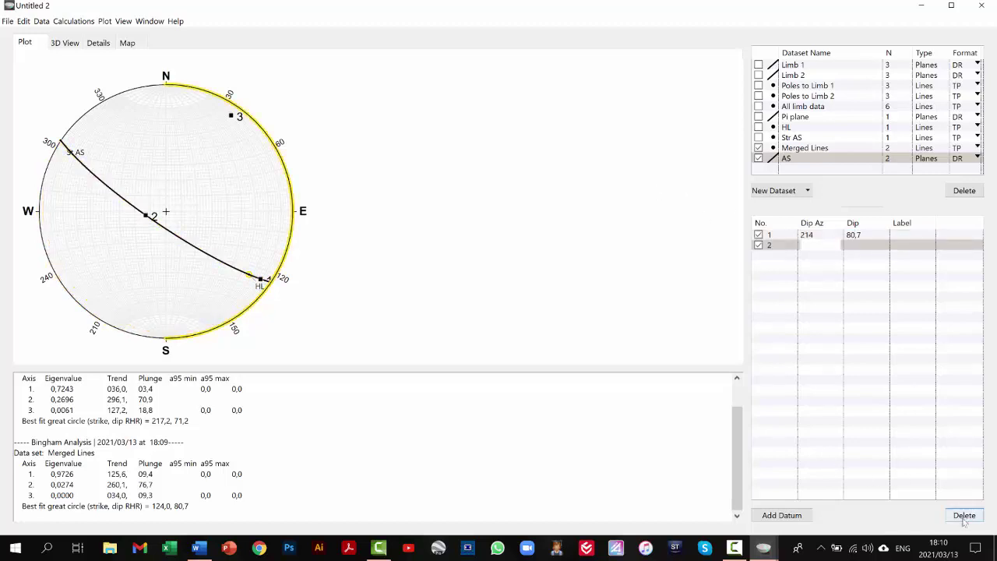
pyautogui.click(965, 516)
# - Label the datum in the AS dataset "AS" and delete the extra empty row
pyautogui.click(909, 235)
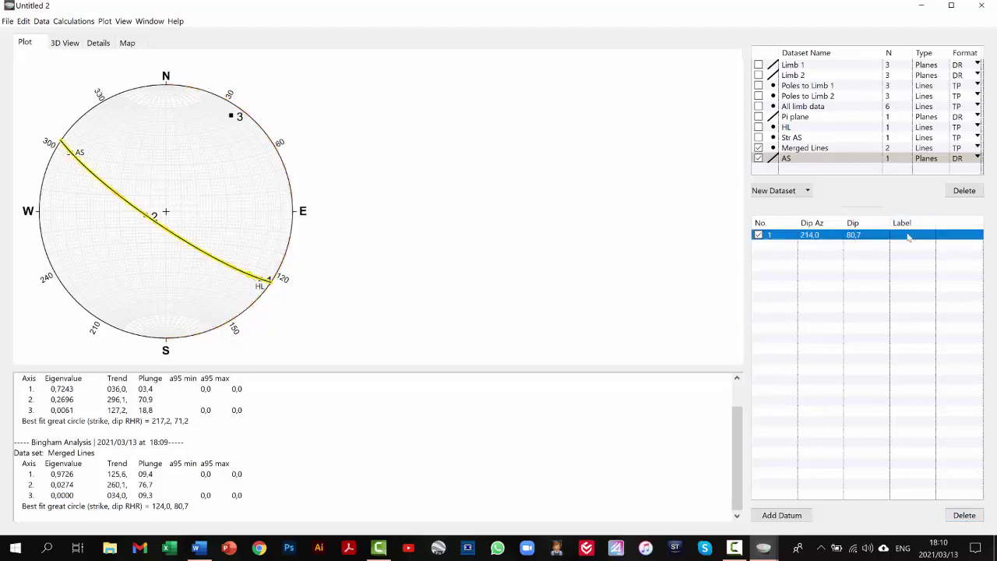
pyautogui.click(909, 236)
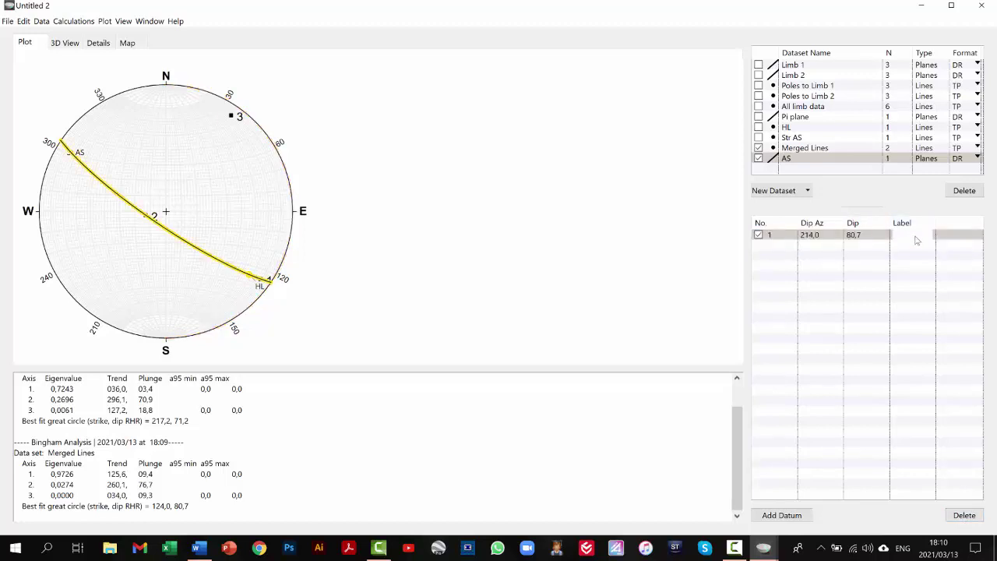
pyautogui.write('AS')
pyautogui.press('Return')
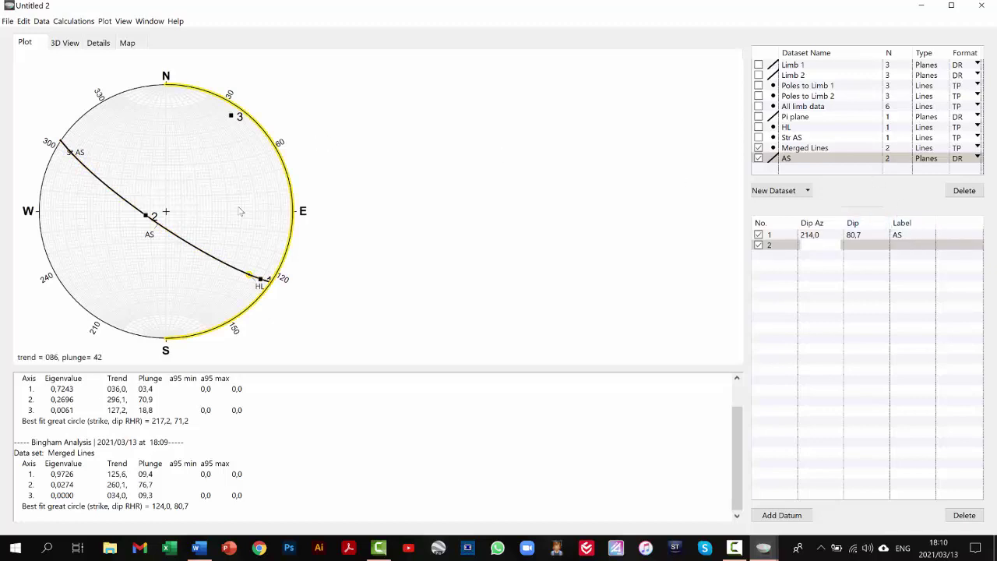
pyautogui.click(965, 515)
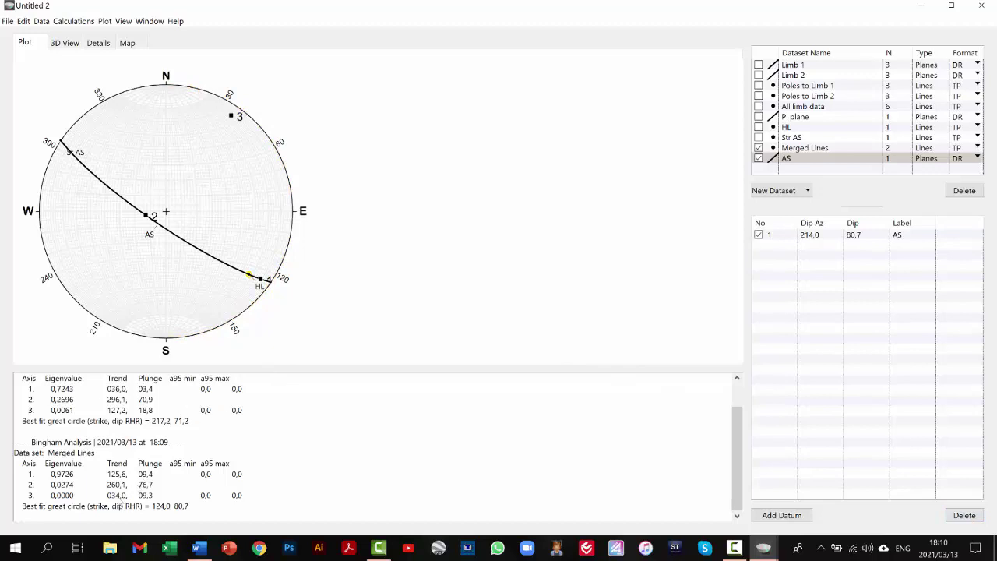
# - Locate the pole to the Merged Lines best-fit plane in the analysis results and create a new lines dataset named Pole AS
pyautogui.moveTo(191, 506); pyautogui.dragTo(151, 505)
pyautogui.click(112, 498)
pyautogui.moveTo(108, 496); pyautogui.dragTo(127, 496)
pyautogui.click(780, 195)
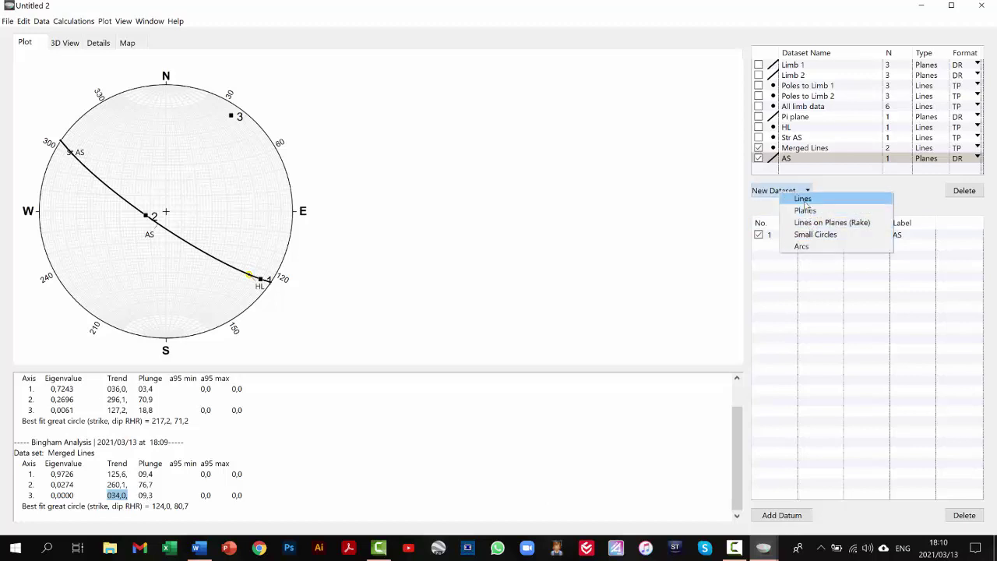
pyautogui.click(805, 204)
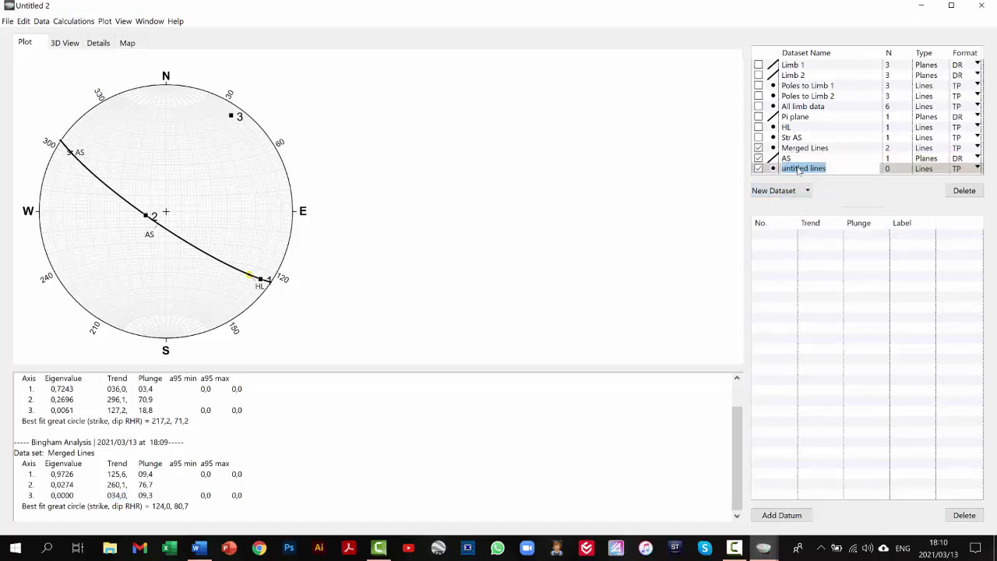
pyautogui.write('Pole AS')
pyautogui.click(811, 172)
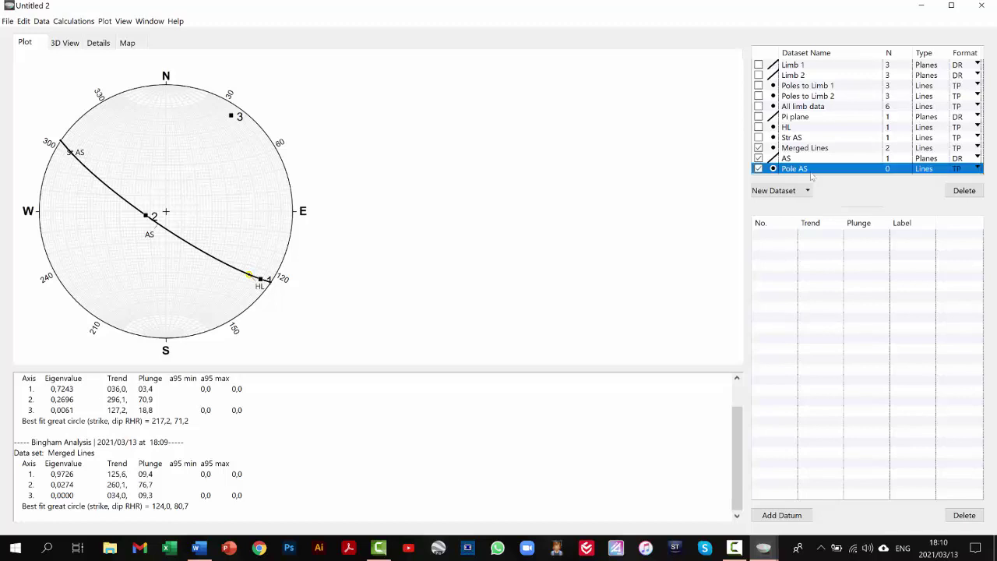
# - Add a datum with trend 34 and plunge 9,3 to the Pole AS dataset, removing the extra empty row
pyautogui.click(782, 515)
pyautogui.write('34')
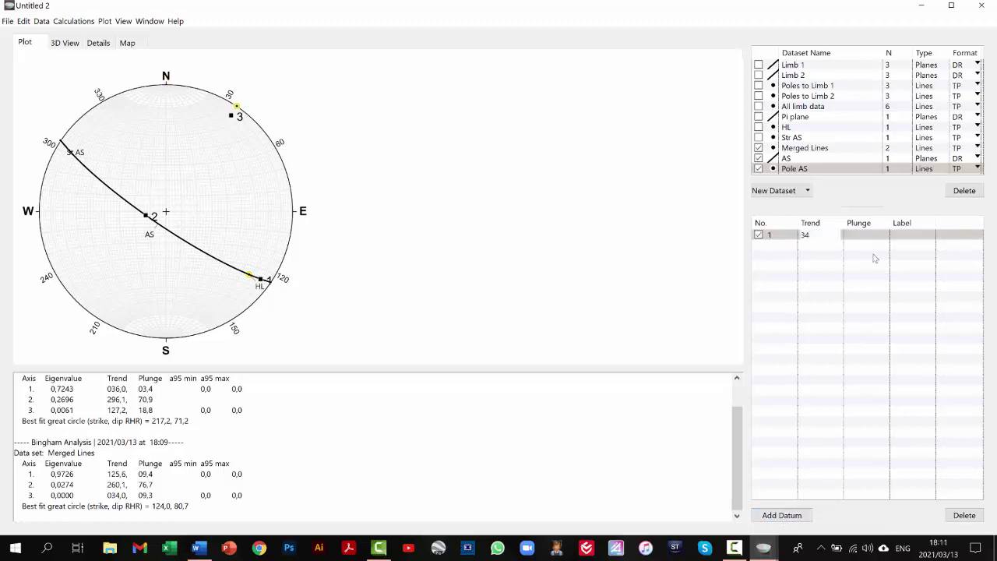
pyautogui.press('Tab')
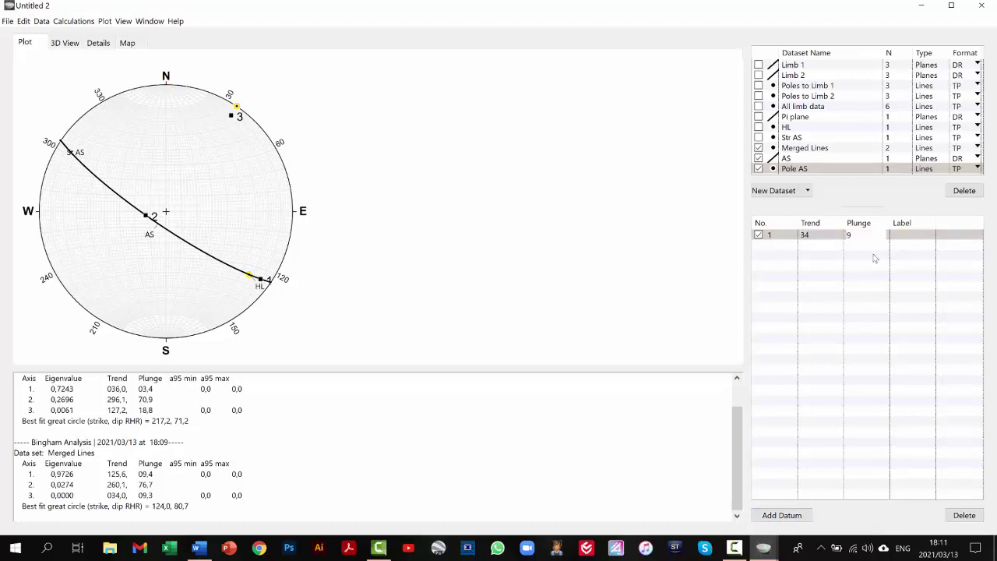
pyautogui.write('9,3')
pyautogui.press('Return')
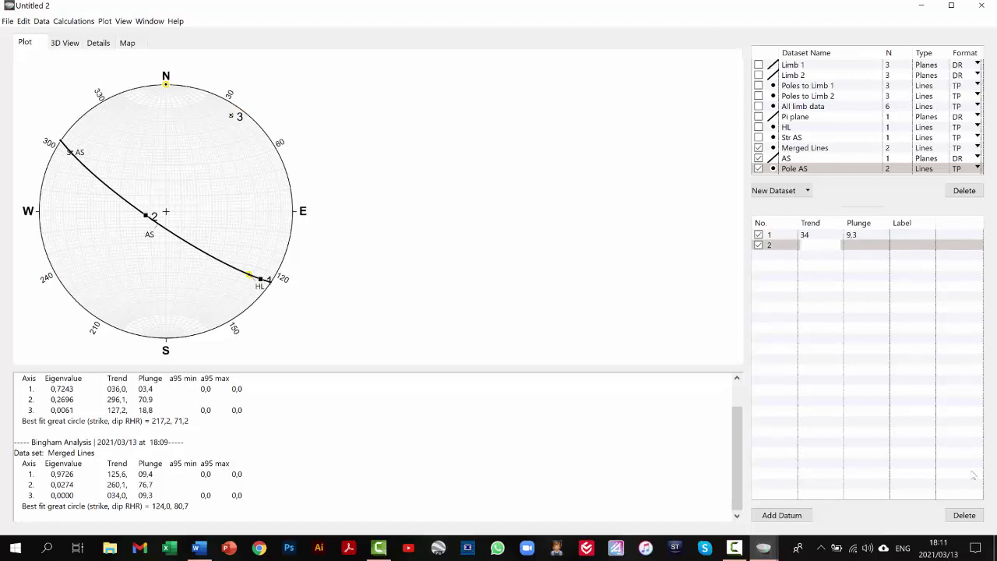
pyautogui.click(966, 515)
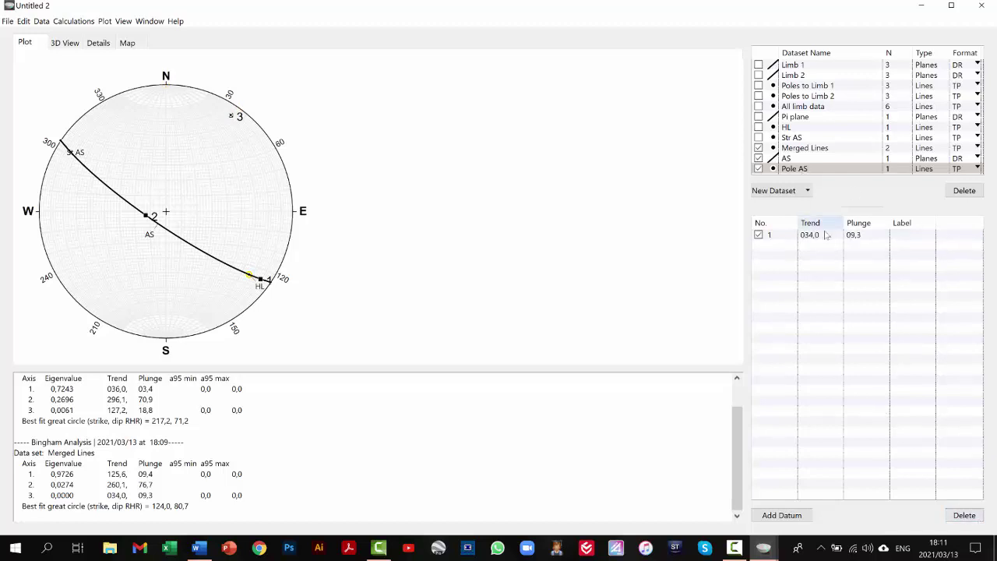
# - Label the datum in the Pole AS dataset "Pole AS" and delete the extra empty row
pyautogui.doubleClick(906, 241)
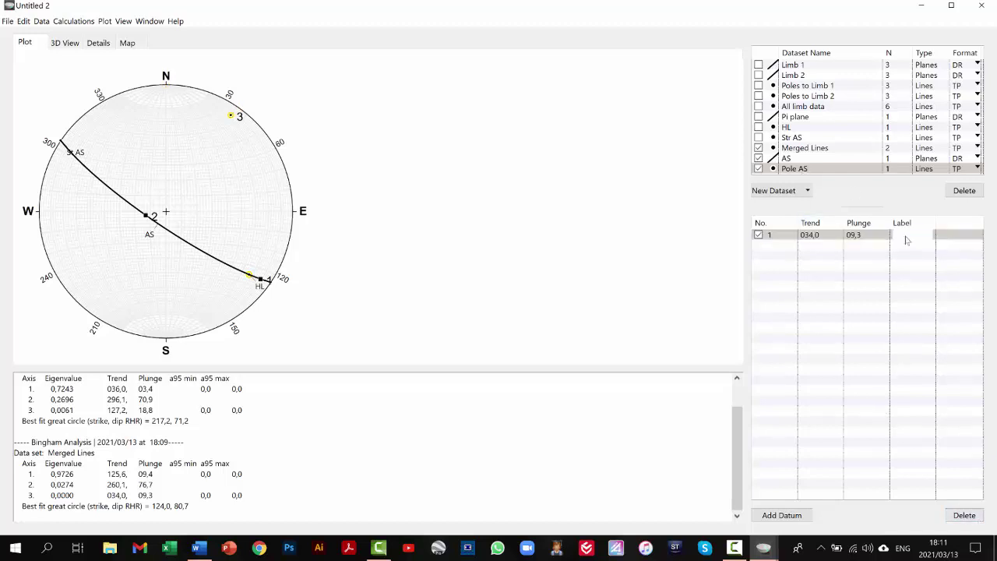
pyautogui.write('Pole AS')
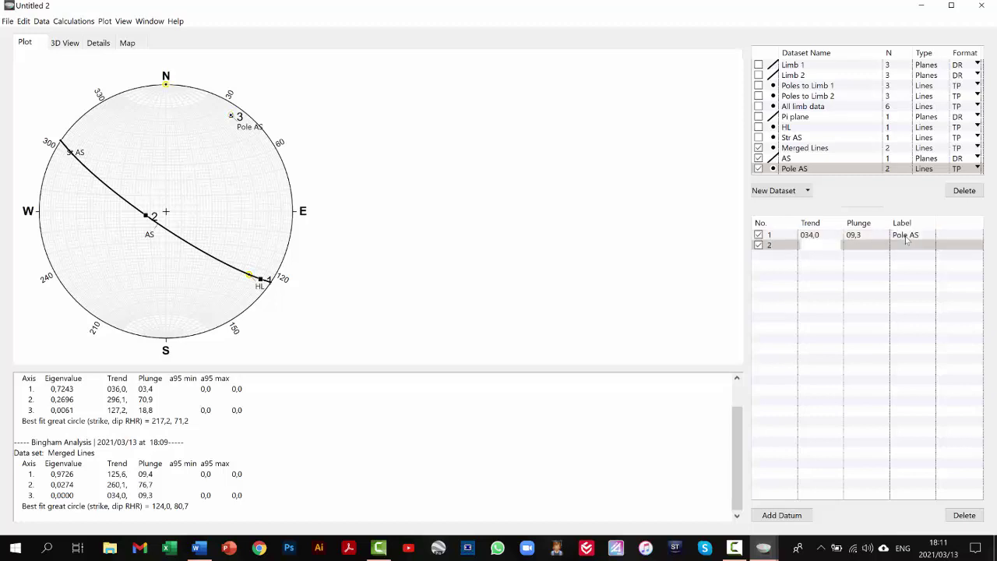
pyautogui.click(973, 519)
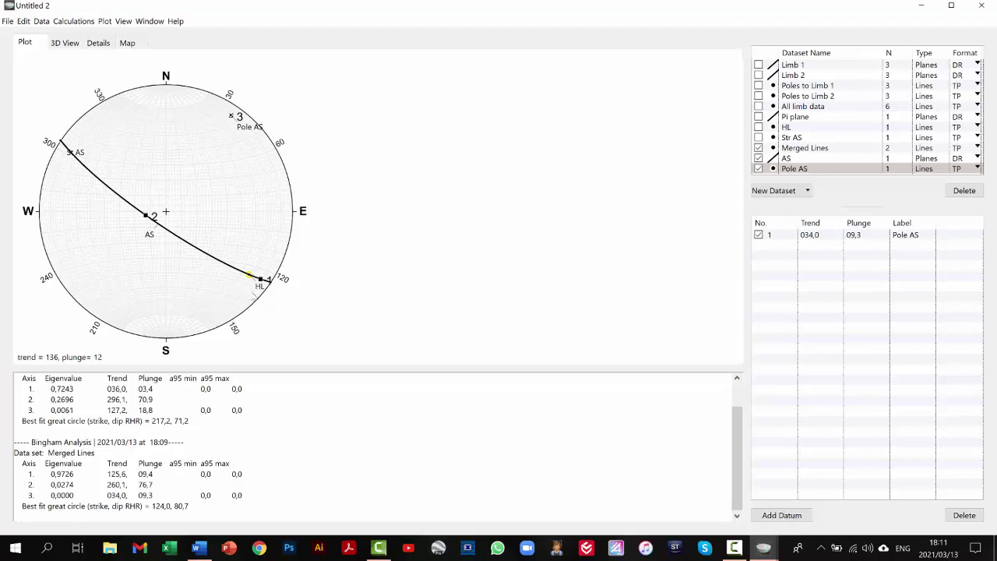
# - Turn off the cylindrical best fit for all datasets
pyautogui.click(106, 22)
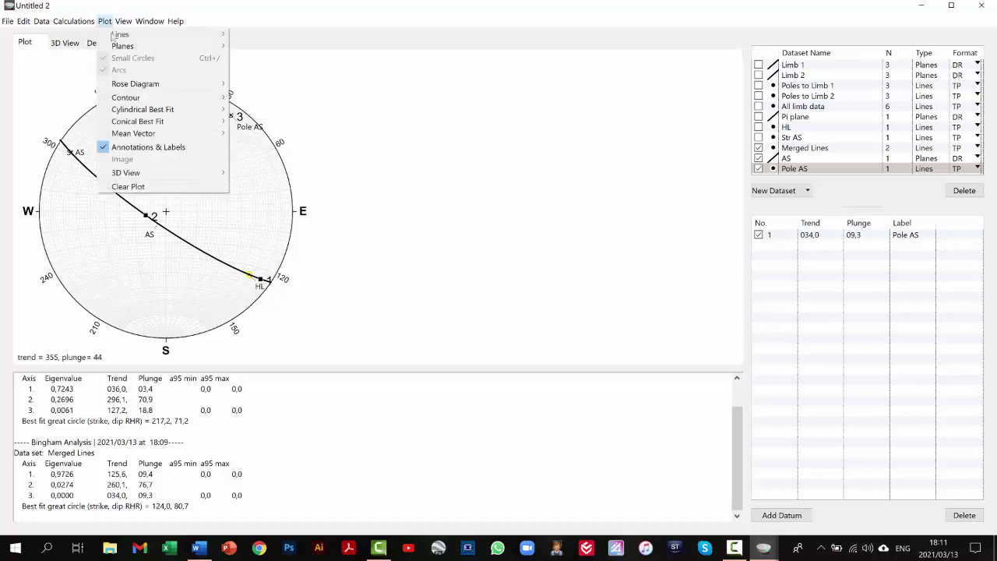
pyautogui.moveTo(148, 111)
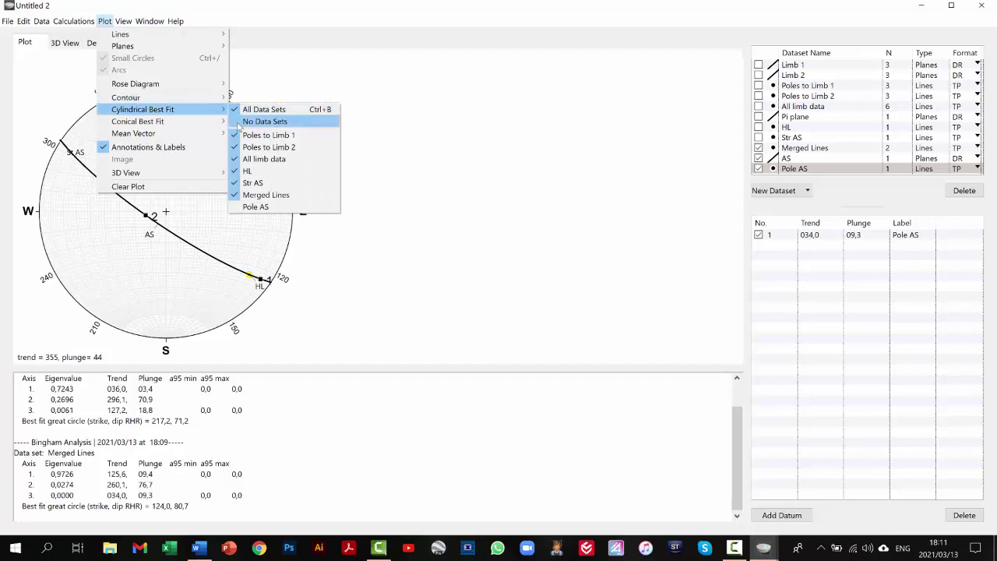
pyautogui.click(239, 126)
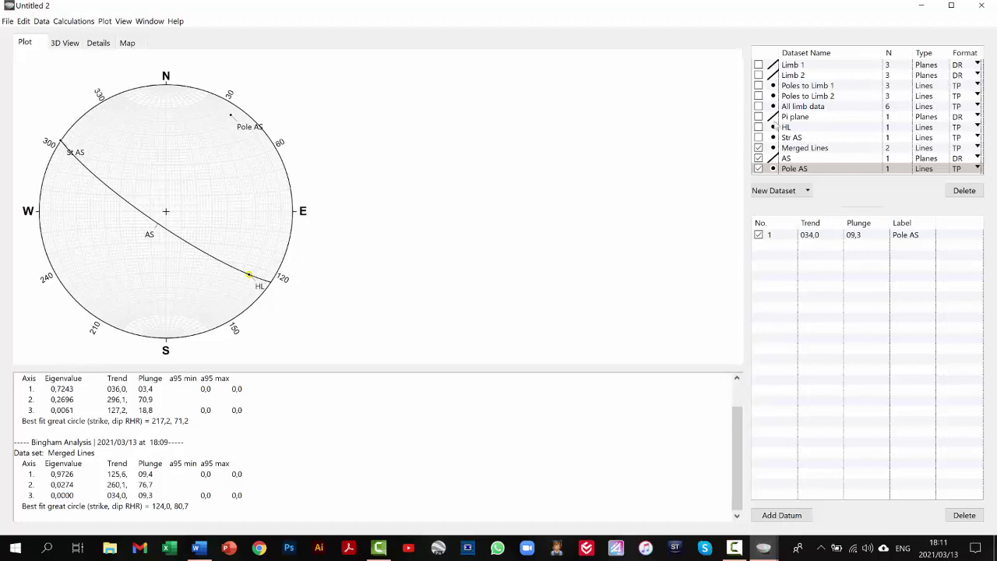
# - Show the Pi plane, Poles to Limb 1, Poles to Limb 2, Limb 1 and Limb 2 datasets on the plot
pyautogui.click(759, 117)
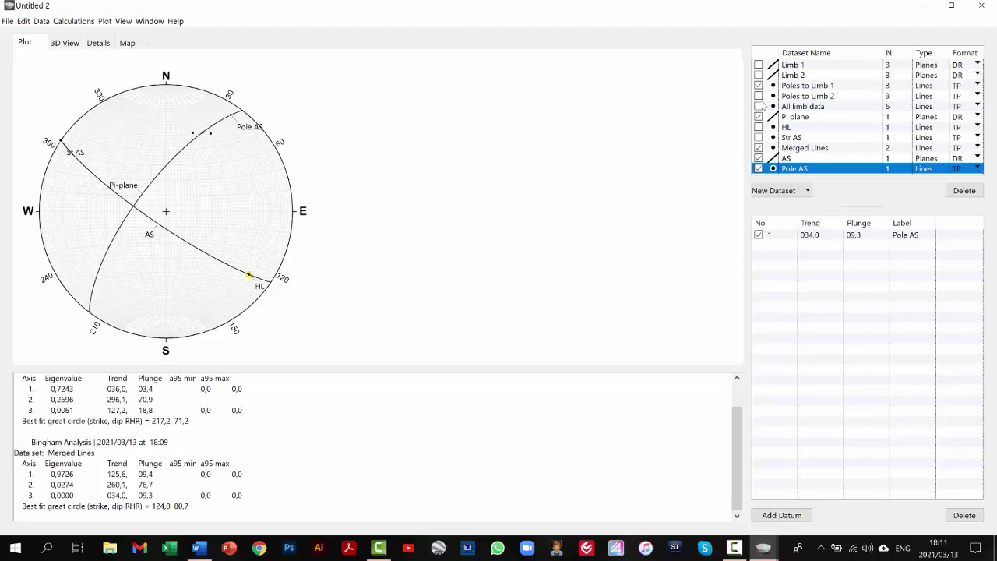
pyautogui.click(758, 96)
pyautogui.click(758, 65)
pyautogui.click(759, 75)
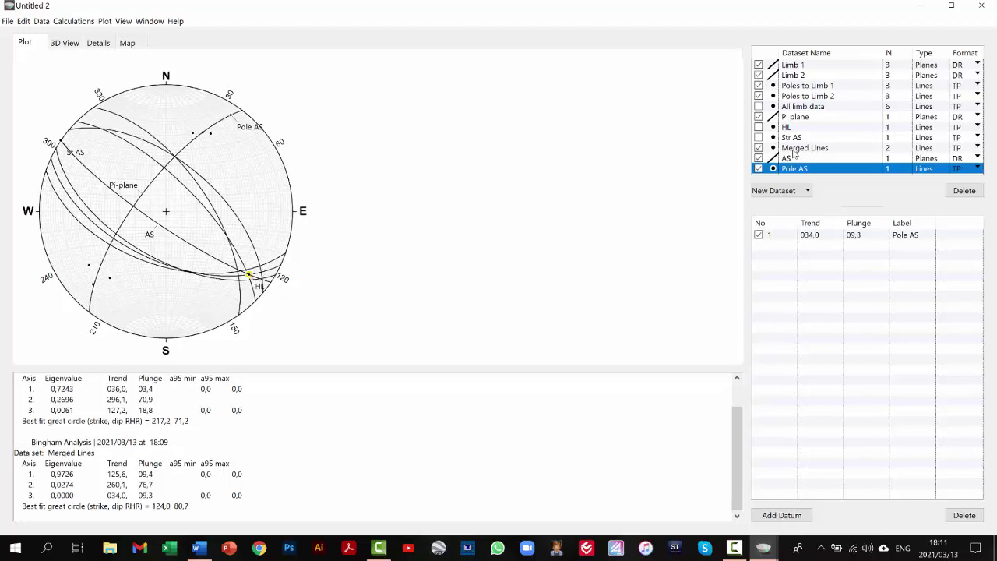
# - Hide the Limb 1, Limb 2, AS, Pi plane, Merged Lines and Pole AS datasets, leaving only the poles to both limbs plotted
pyautogui.click(759, 75)
pyautogui.click(759, 65)
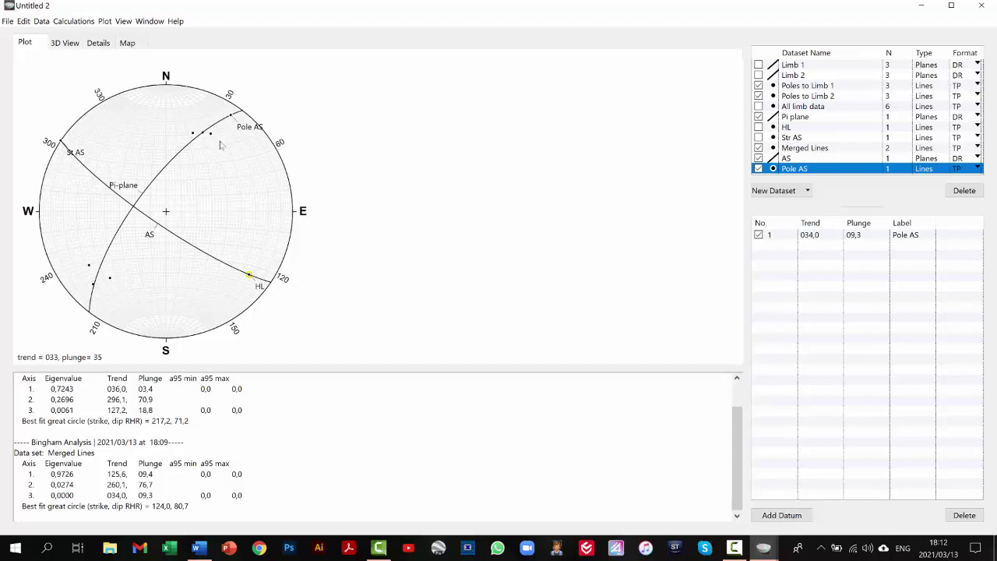
pyautogui.click(758, 158)
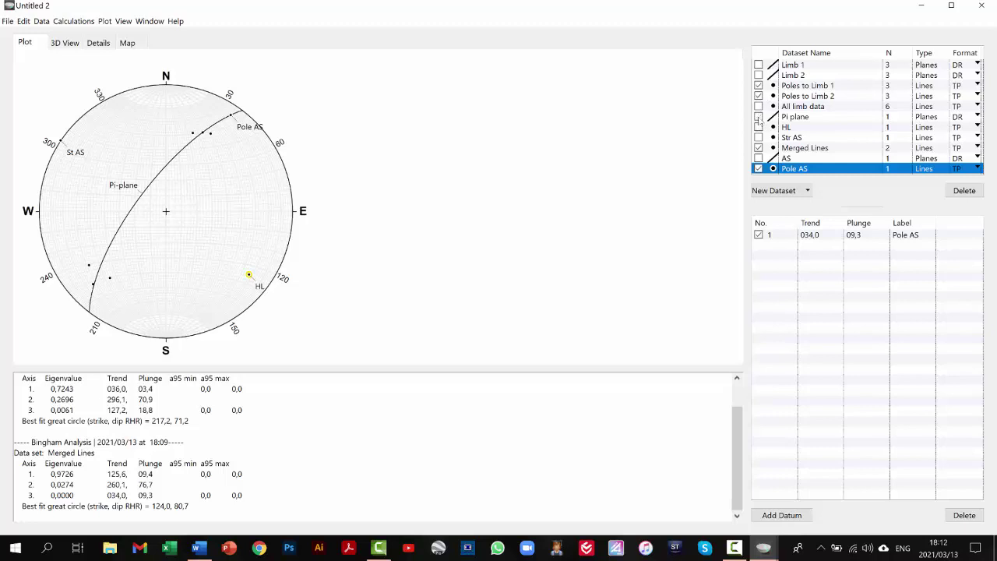
pyautogui.click(759, 117)
pyautogui.click(758, 127)
pyautogui.click(759, 137)
pyautogui.click(759, 148)
pyautogui.click(759, 168)
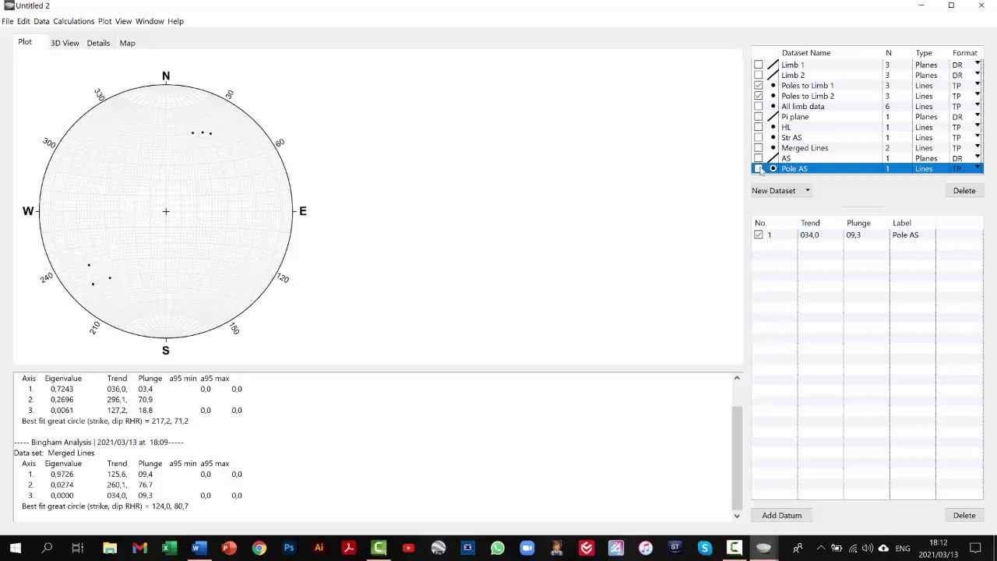
# - Hide the Poles to Limb 2 dataset and select Poles to Limb 1 as the only plotted dataset
pyautogui.doubleClick(787, 87)
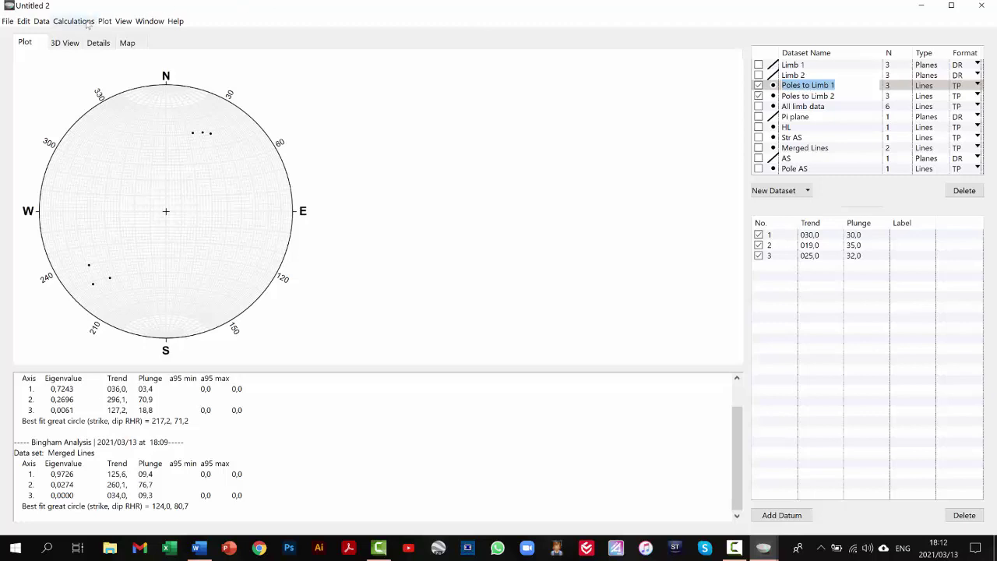
pyautogui.click(759, 95)
pyautogui.click(759, 96)
pyautogui.click(759, 95)
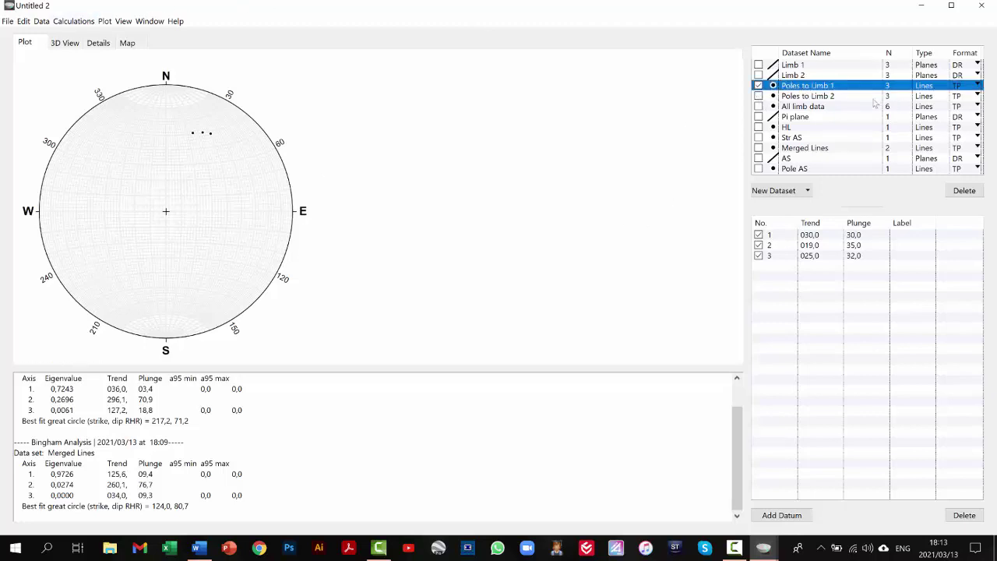
pyautogui.click(802, 87)
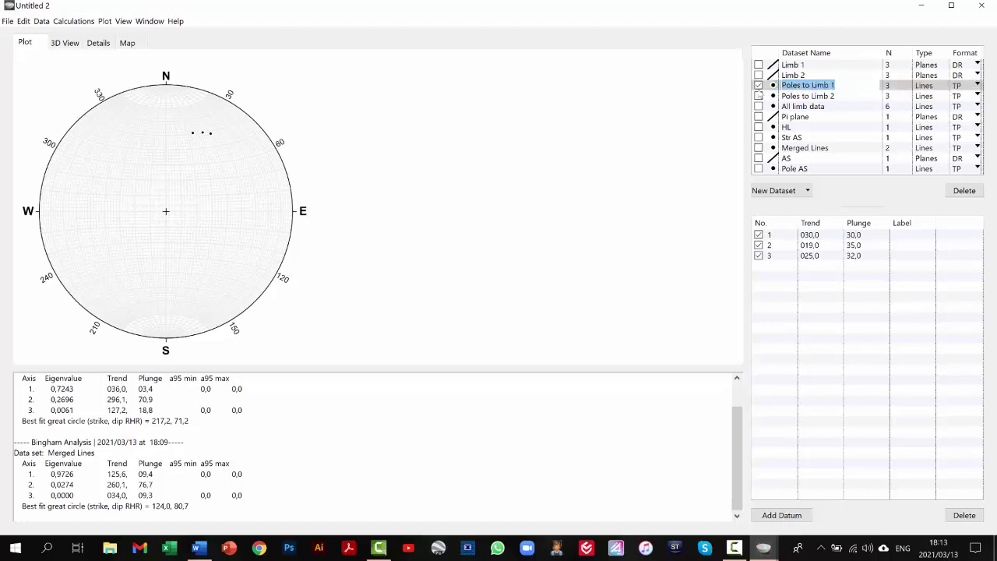
# - Plot the mean vector for all data sets with only Poles to Limb 1 shown, and locate its trend and plunge in the results
pyautogui.click(104, 22)
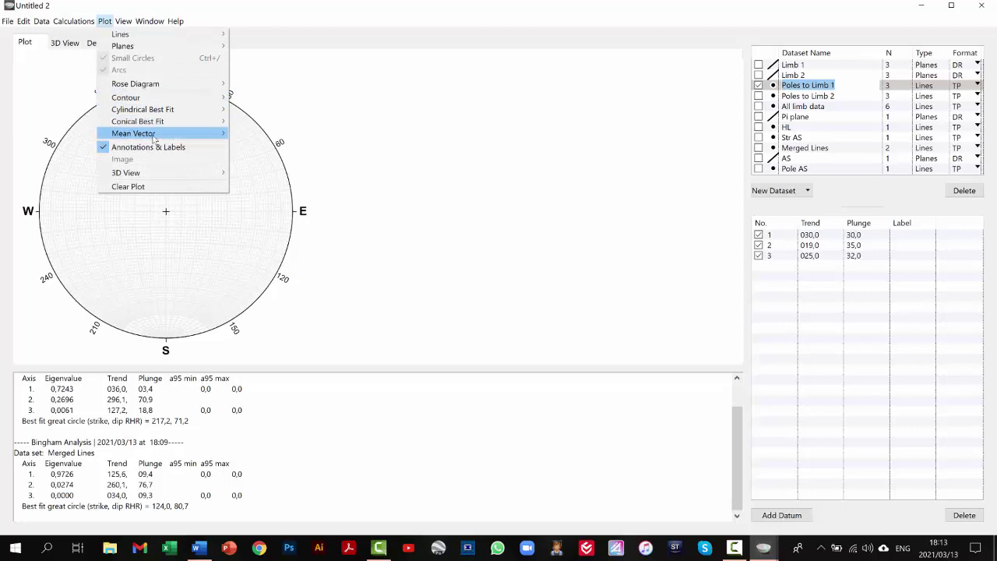
pyautogui.moveTo(156, 137)
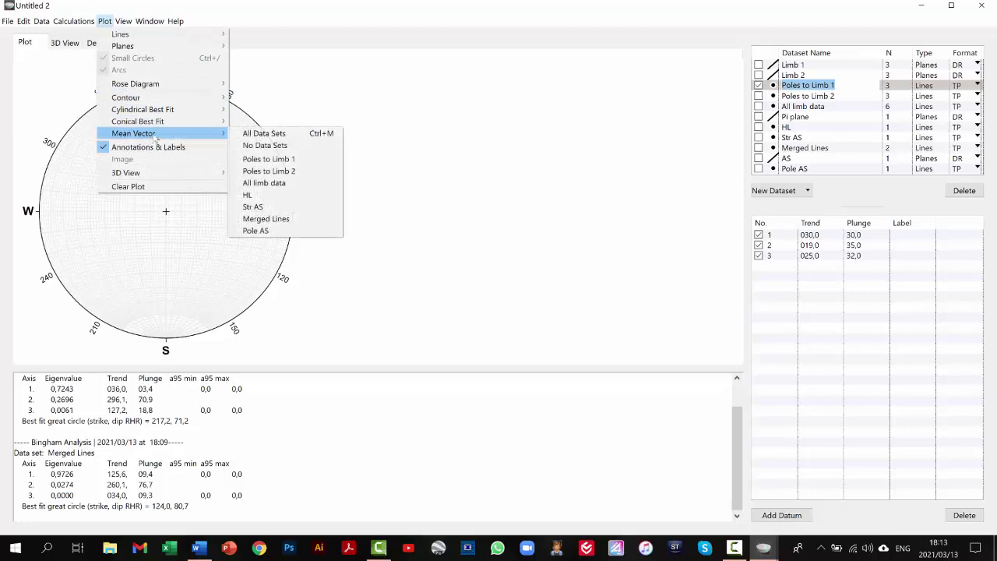
pyautogui.click(257, 138)
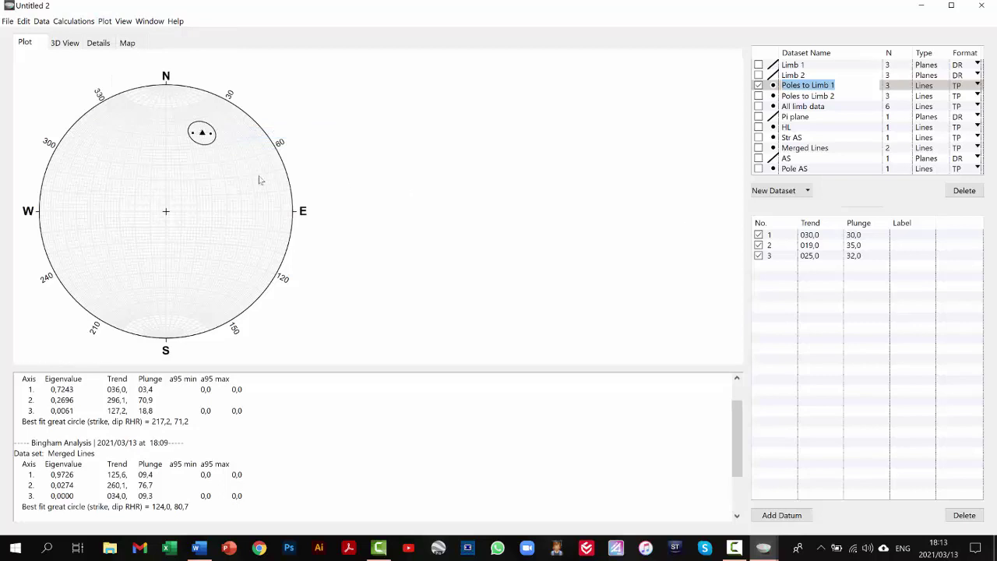
pyautogui.scroll(-2, 197, 513)
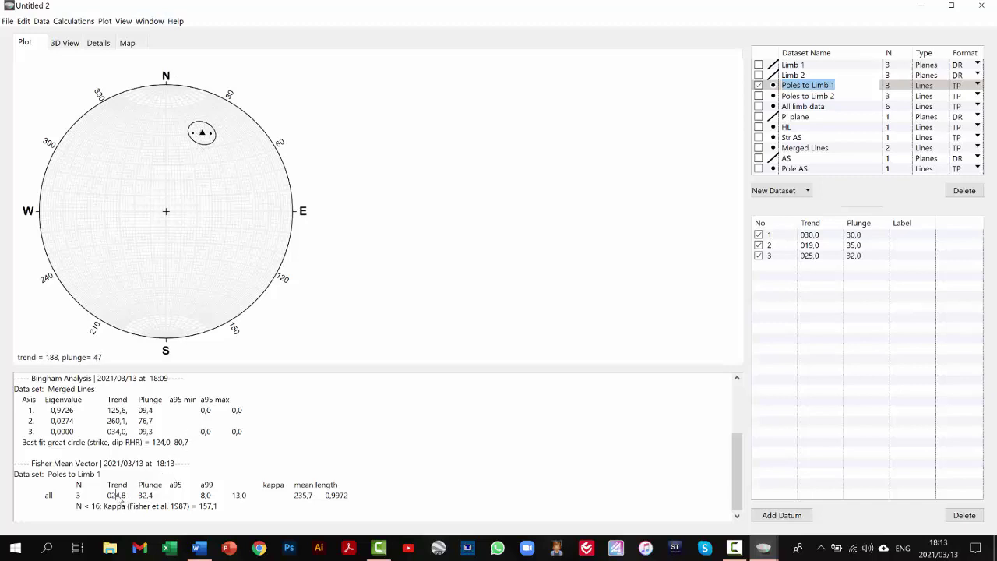
pyautogui.click(116, 496)
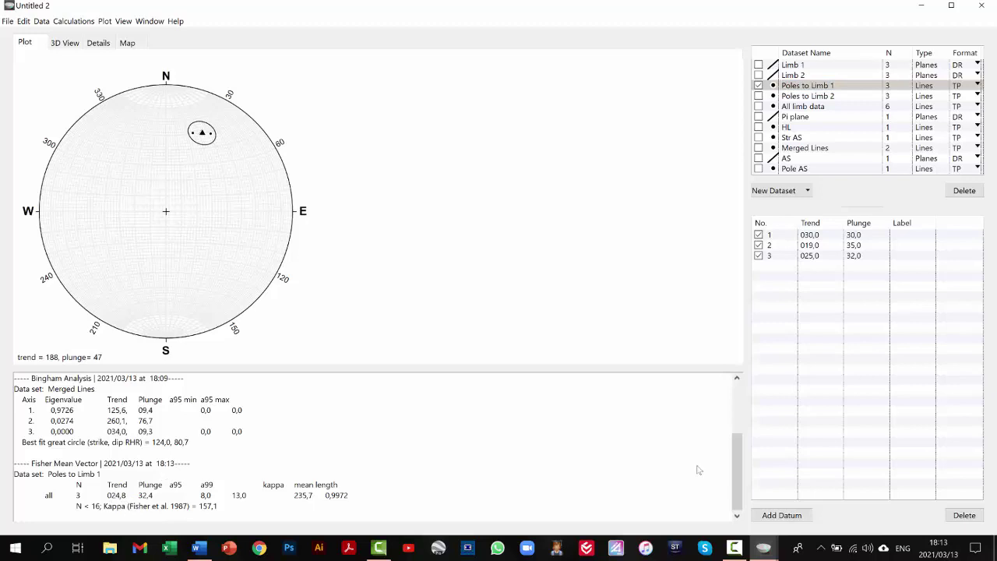
# - Create a Lines dataset named Avg Limbs and enter its first datum with trend 24,8 and plunge 32,4
pyautogui.click(787, 195)
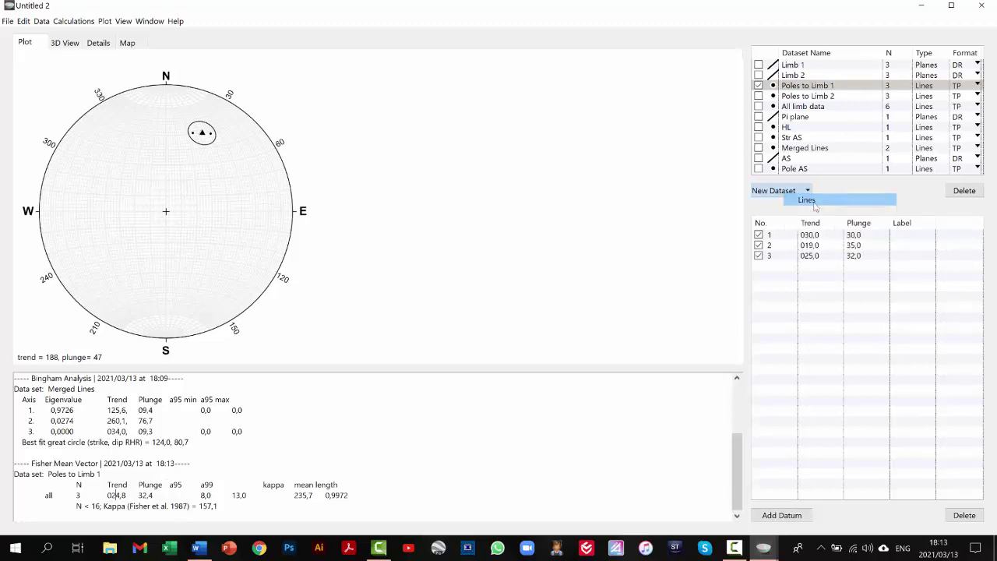
pyautogui.click(814, 201)
pyautogui.write('Avg Limbs')
pyautogui.press('Return')
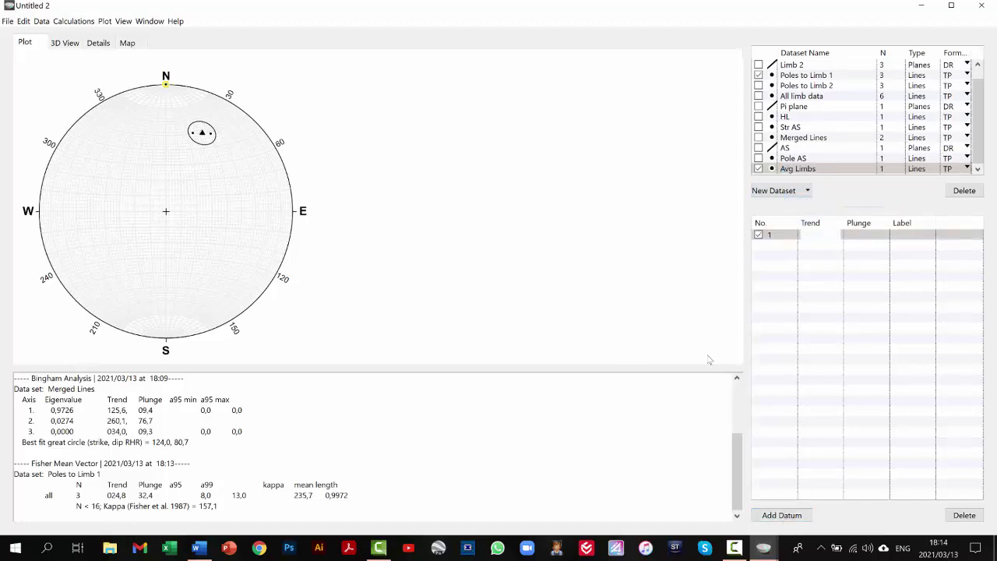
pyautogui.write('24,8\t32,4')
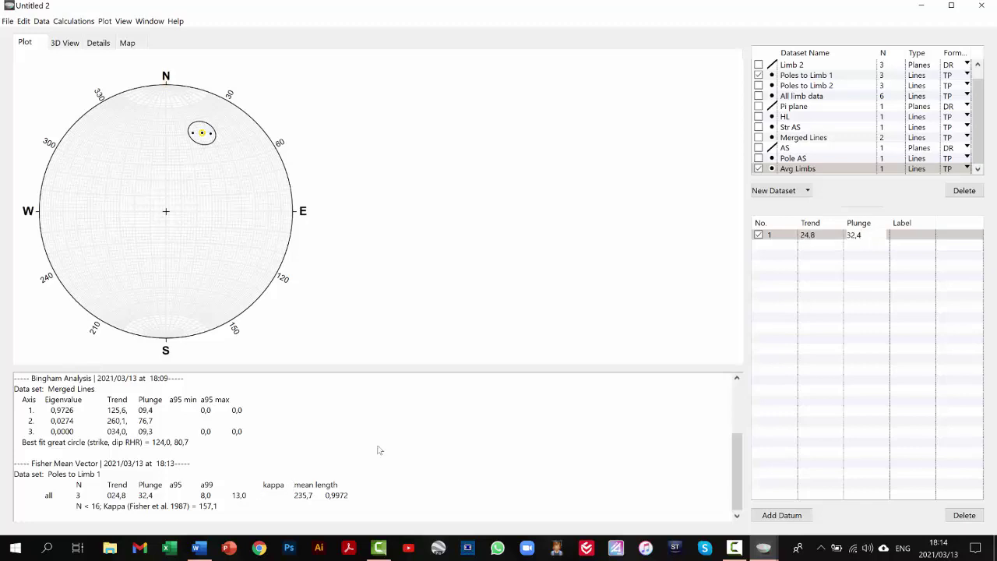
# - Label the first Avg Limbs datum "AGV V Limb 1" and add a second empty datum
pyautogui.doubleClick(914, 237)
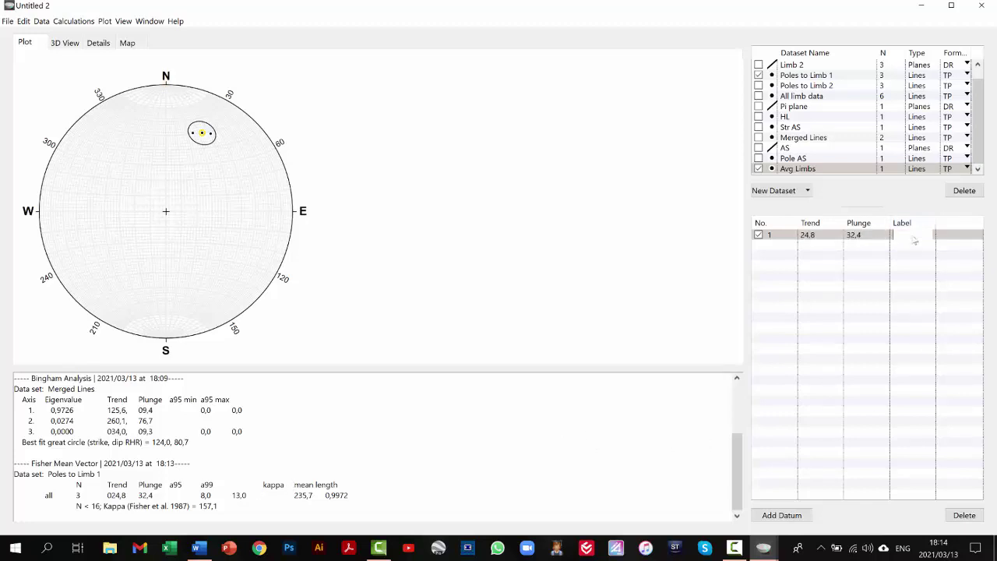
pyautogui.write('AGV')
pyautogui.write('V Limb 1')
pyautogui.press('Return')
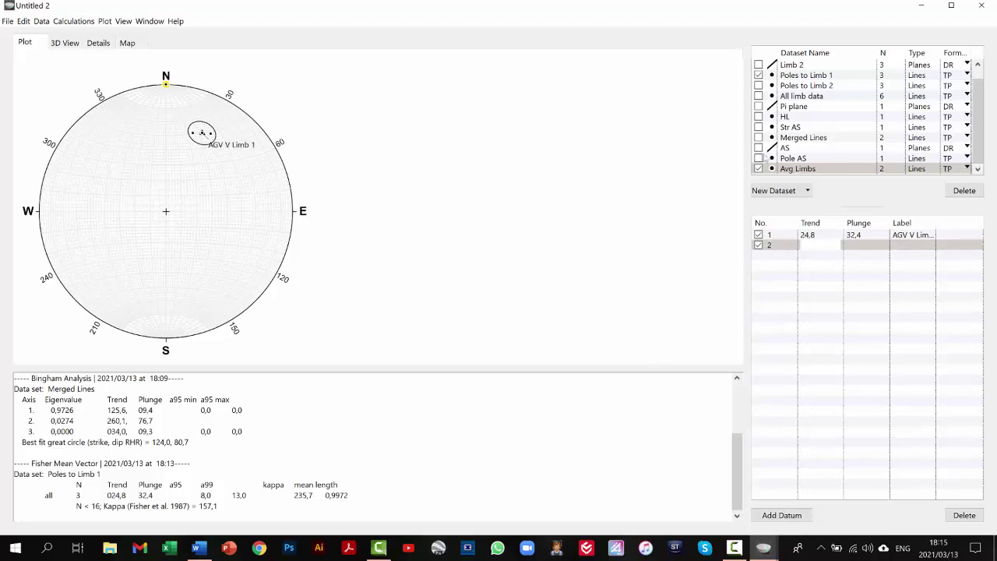
# - Hide the Avg Limbs and Poles to Limb 1 datasets and show Poles to Limb 2 as the only plotted dataset
pyautogui.click(759, 168)
pyautogui.click(759, 74)
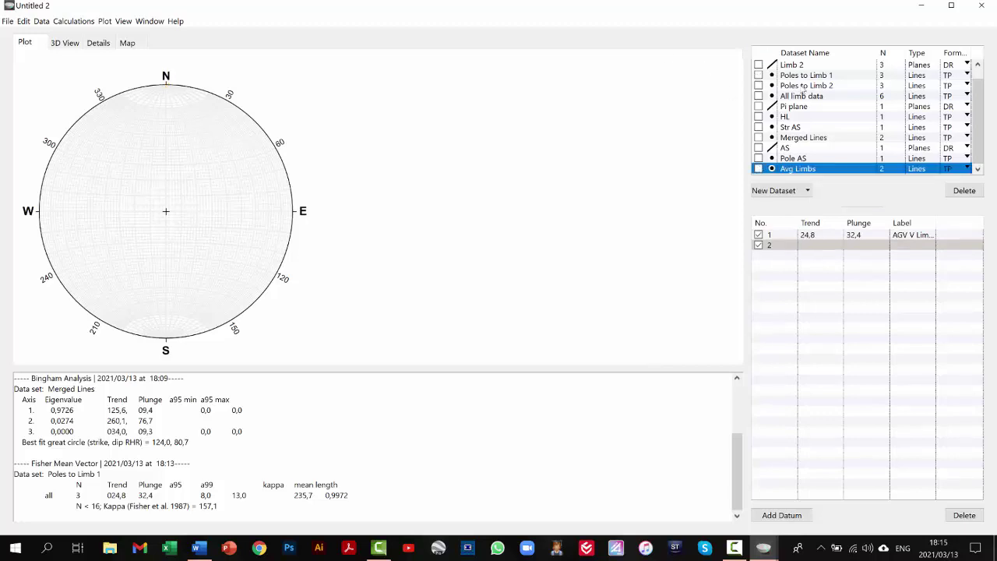
pyautogui.click(786, 85)
pyautogui.click(759, 85)
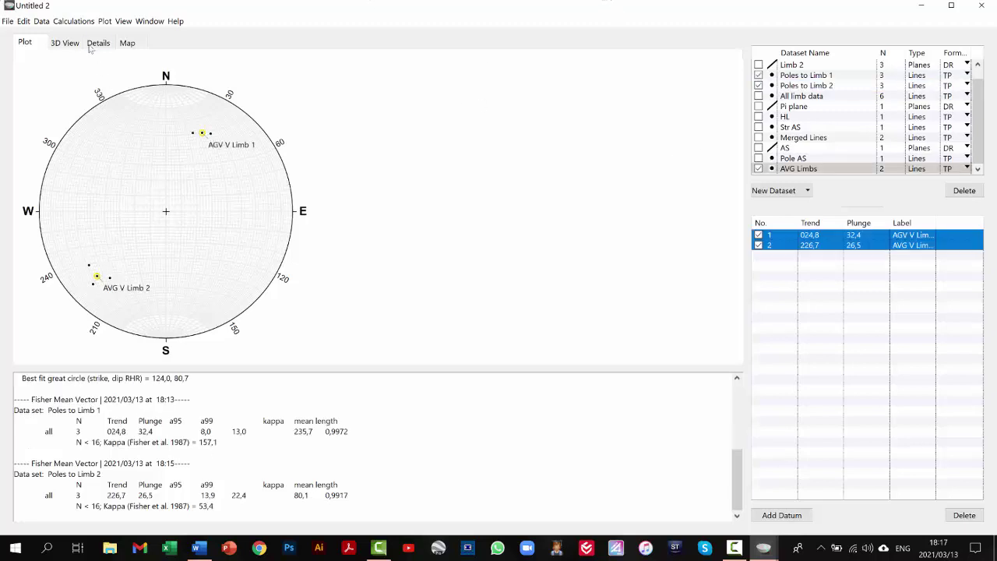
# - Calculate the angle between the two selected average limb lines and highlight the resulting angles in the results log
pyautogui.click(74, 21)
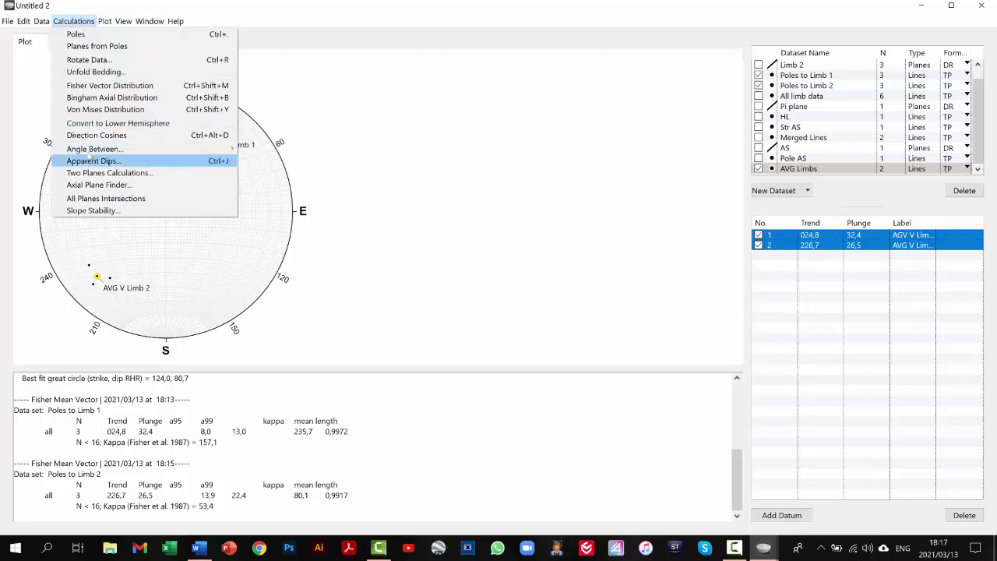
pyautogui.moveTo(94, 150)
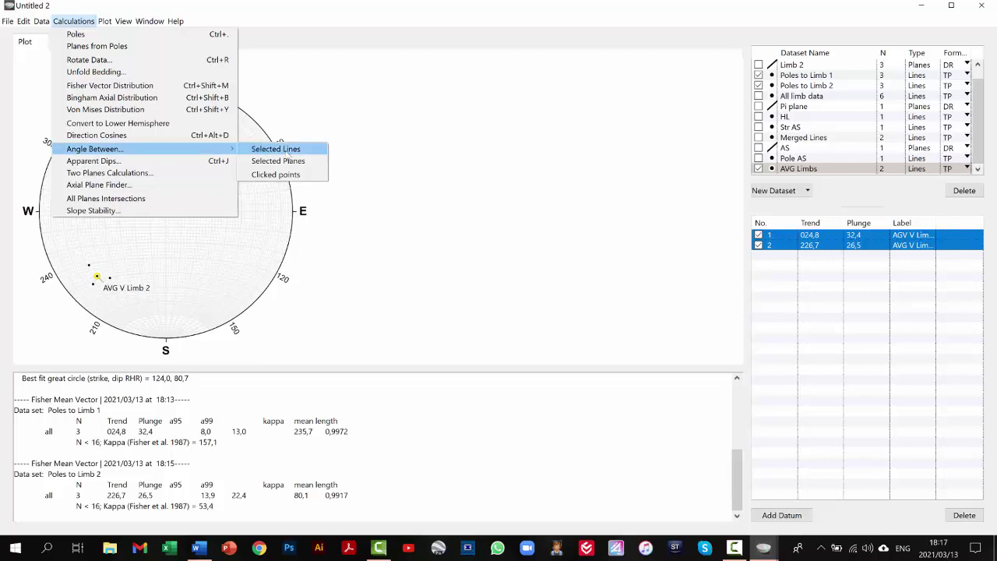
pyautogui.click(288, 149)
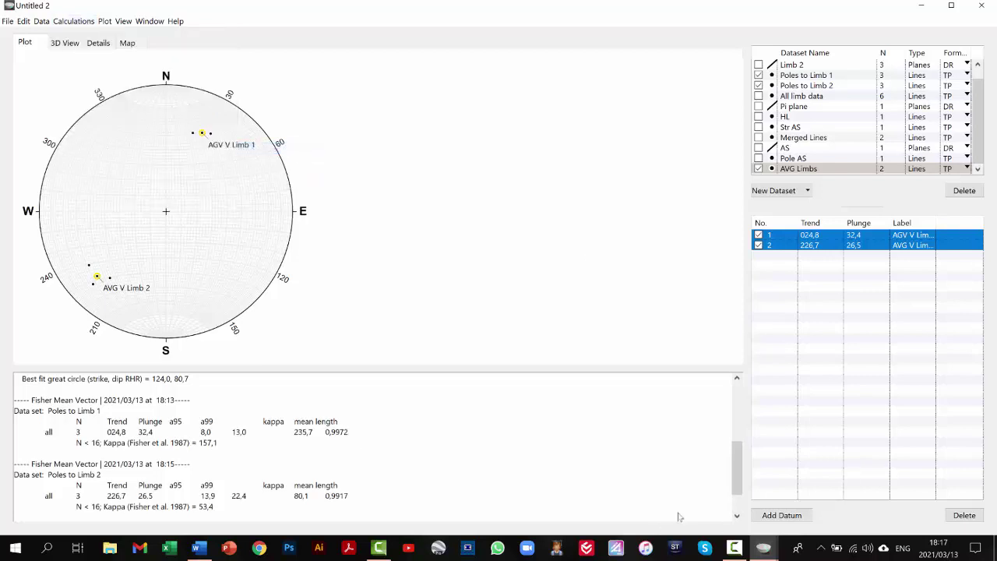
pyautogui.moveTo(738, 467); pyautogui.dragTo(739, 526)
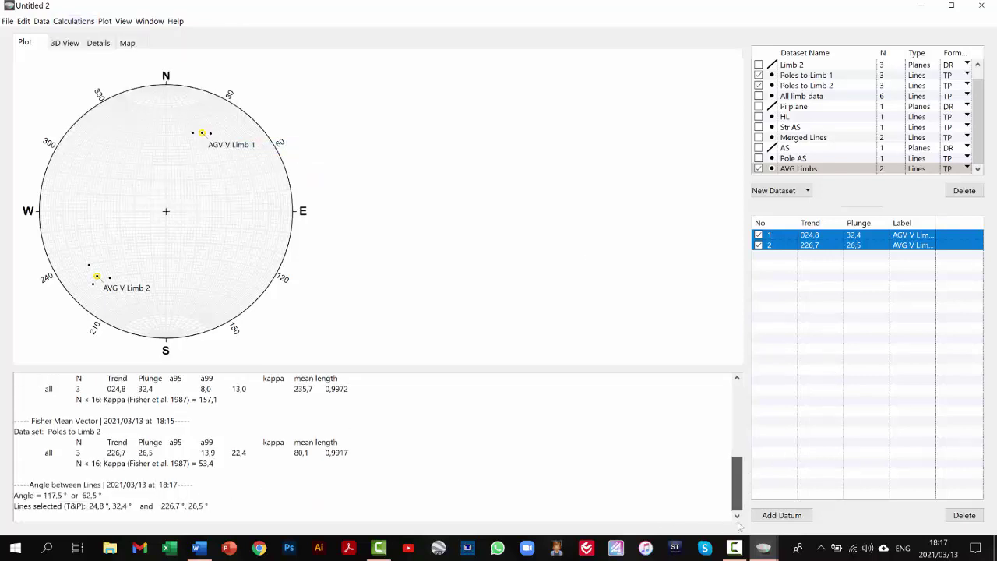
pyautogui.click(42, 500)
pyautogui.moveTo(43, 497); pyautogui.dragTo(108, 498)
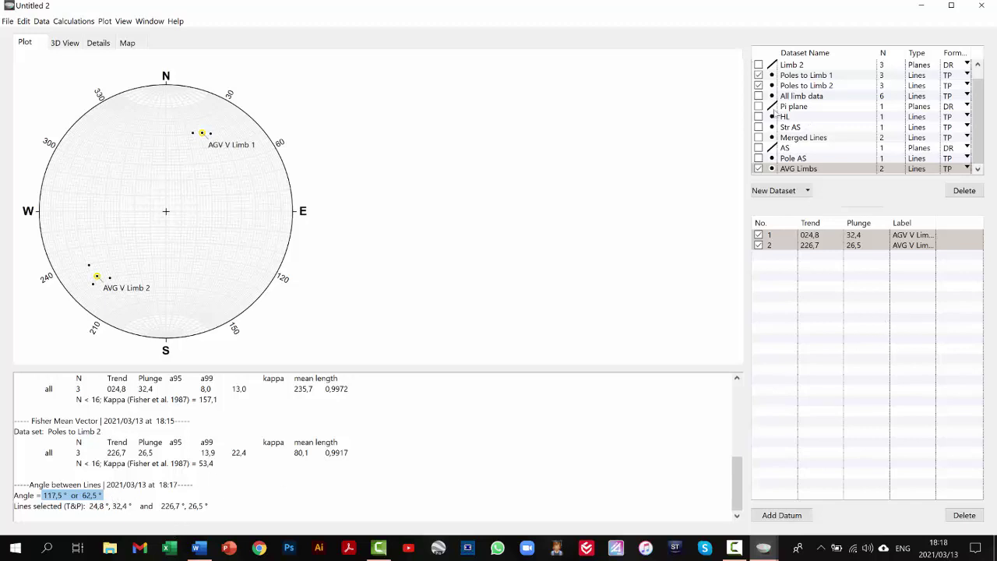
# - Show the Pi plane and Pole AS datasets on the plot and compare them with the calculated angle between the average limbs
pyautogui.click(759, 107)
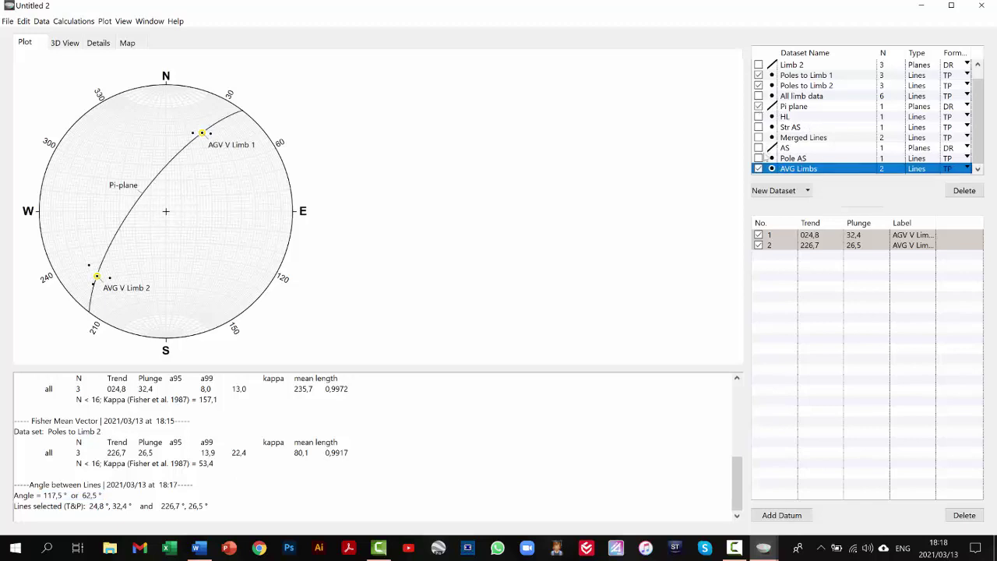
pyautogui.click(759, 159)
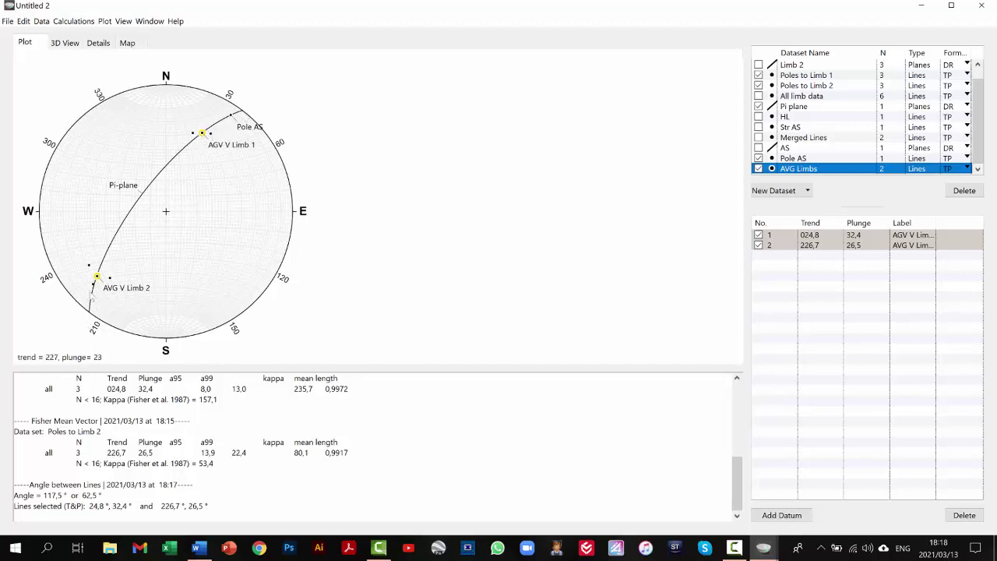
pyautogui.moveTo(42, 496); pyautogui.dragTo(105, 497)
pyautogui.click(109, 502)
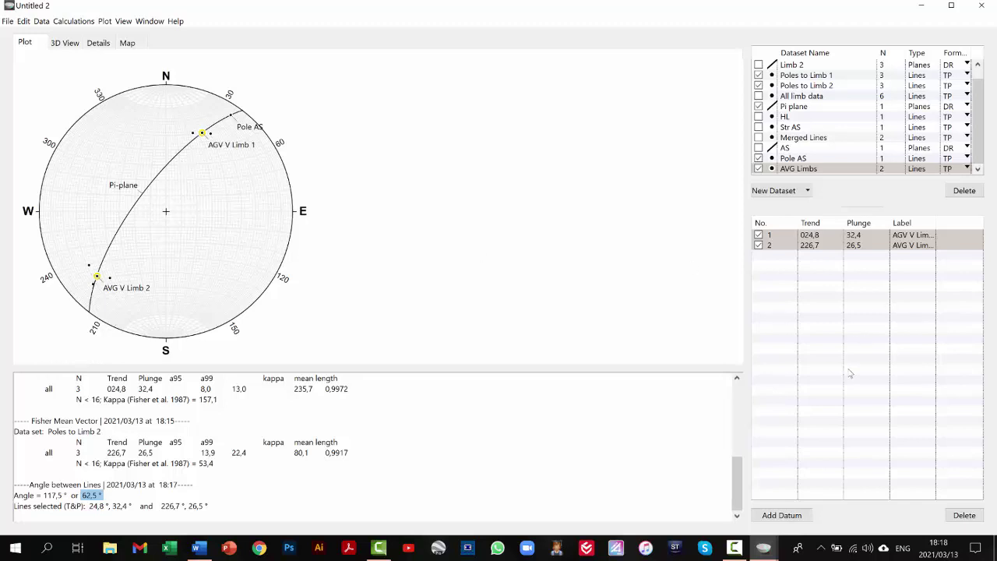
# - Add the HL, Str AS and AS datasets to the plot
pyautogui.click(760, 116)
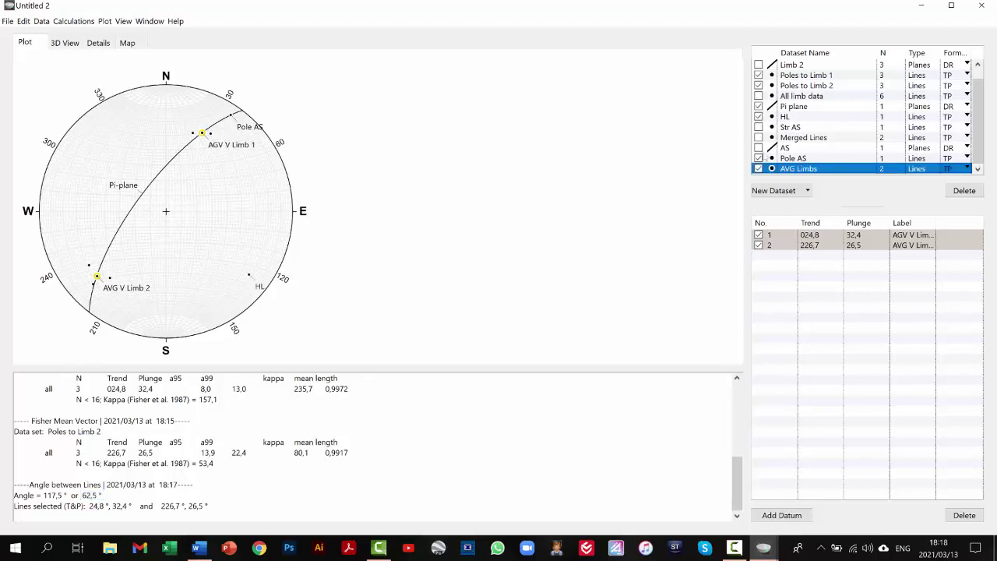
pyautogui.click(759, 127)
pyautogui.scroll(1, 978, 125)
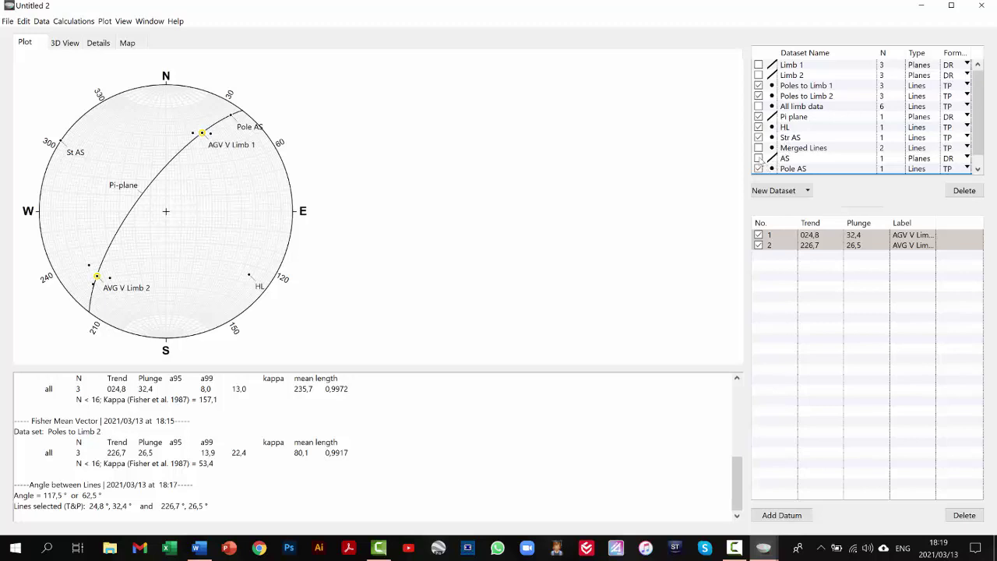
pyautogui.click(759, 158)
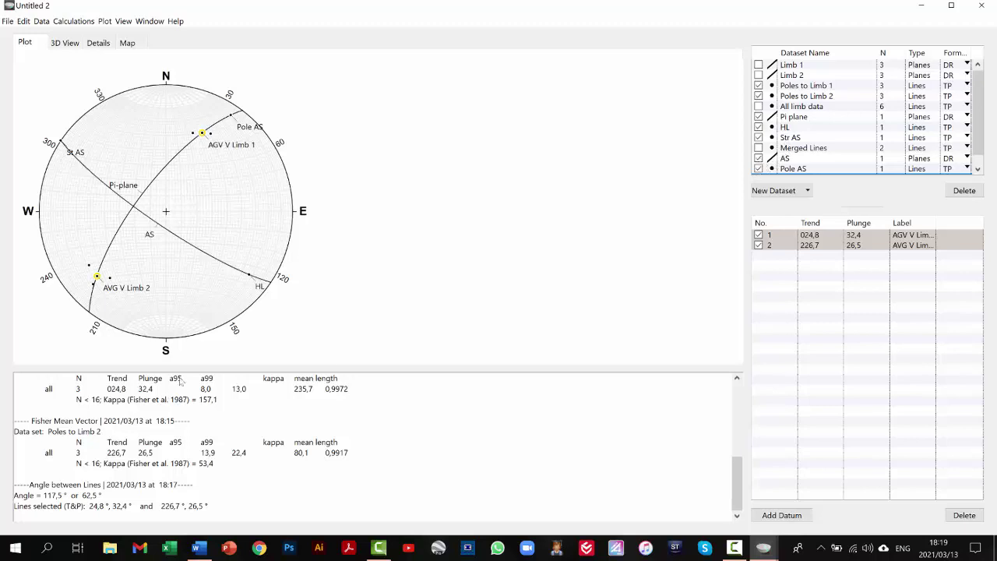